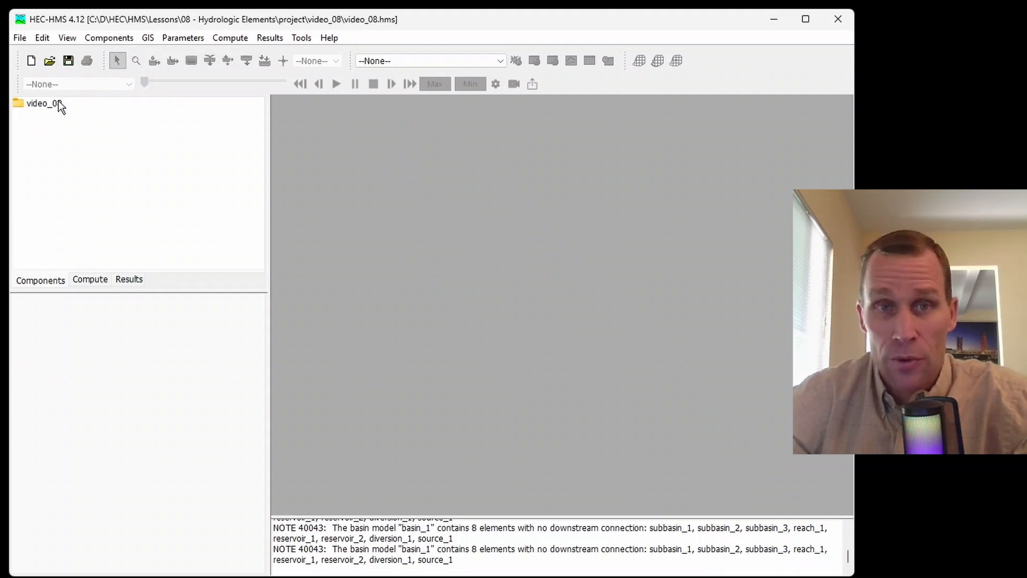
# - Create a basin model named basin_1 and open it from the project's Basin Models folder
pyautogui.click(109, 37)
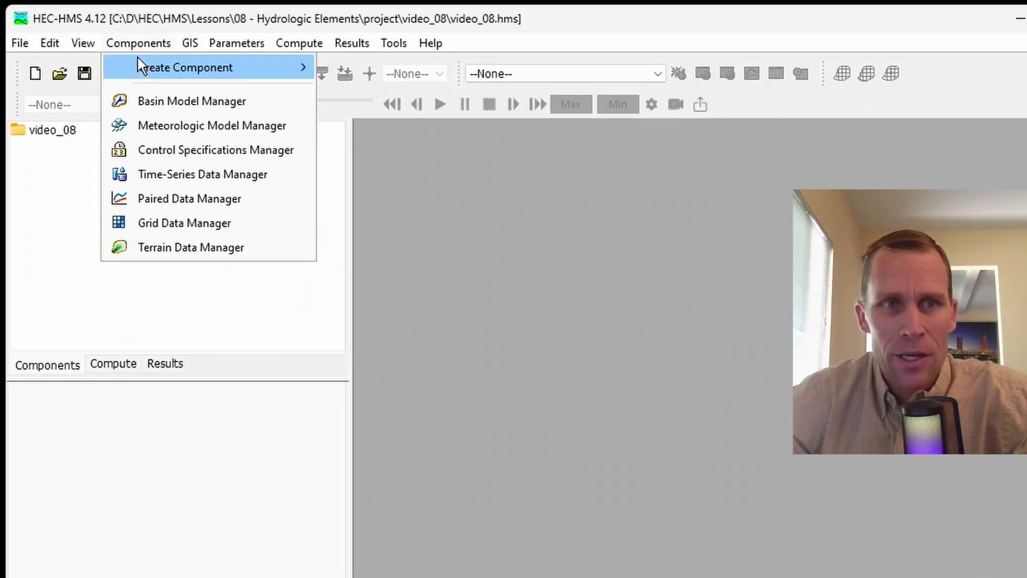
pyautogui.moveTo(281, 43)
pyautogui.moveTo(165, 47)
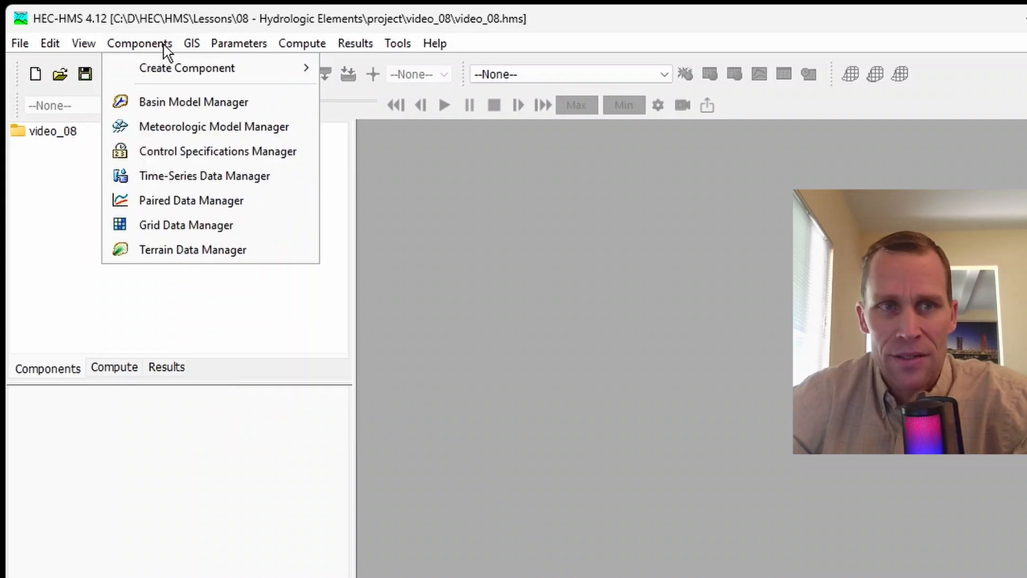
pyautogui.moveTo(174, 69)
pyautogui.click(370, 69)
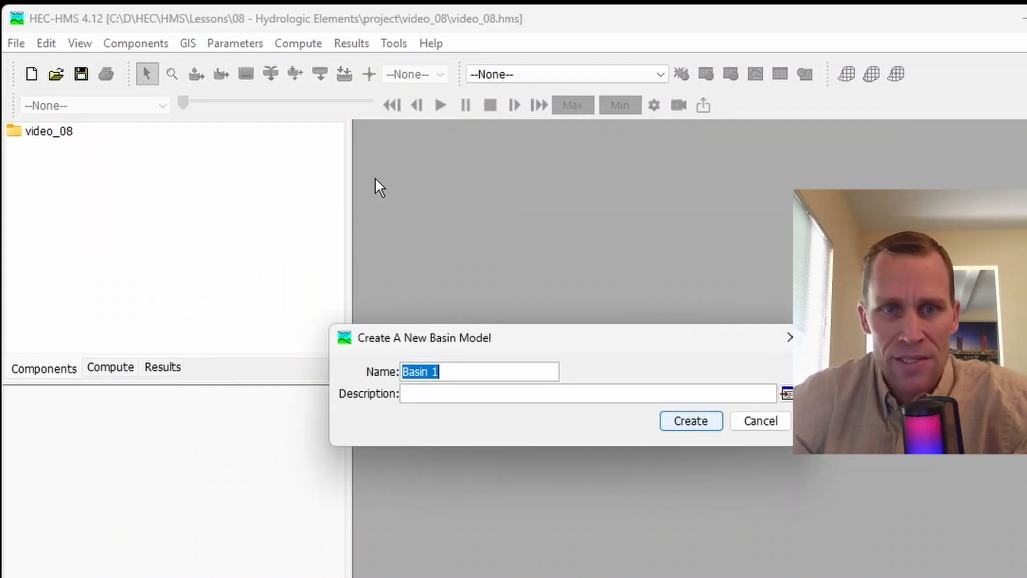
pyautogui.write('basin_')
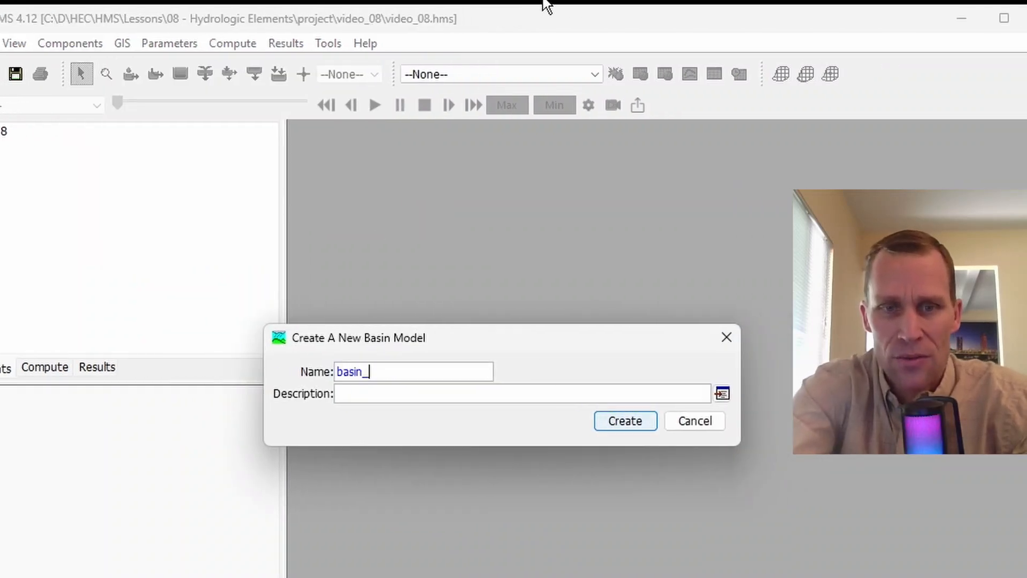
pyautogui.write('8')
pyautogui.press('Return')
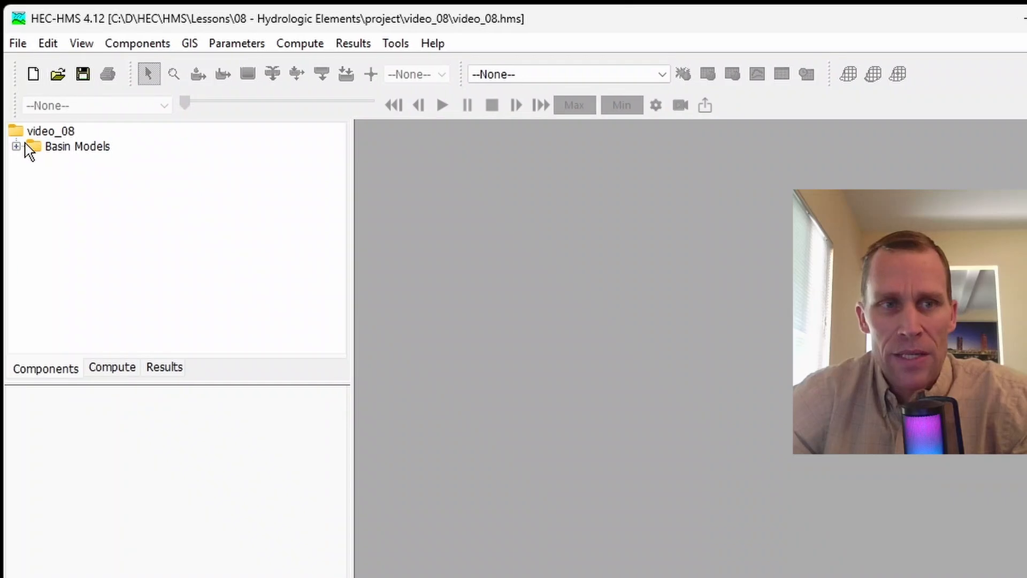
pyautogui.click(16, 146)
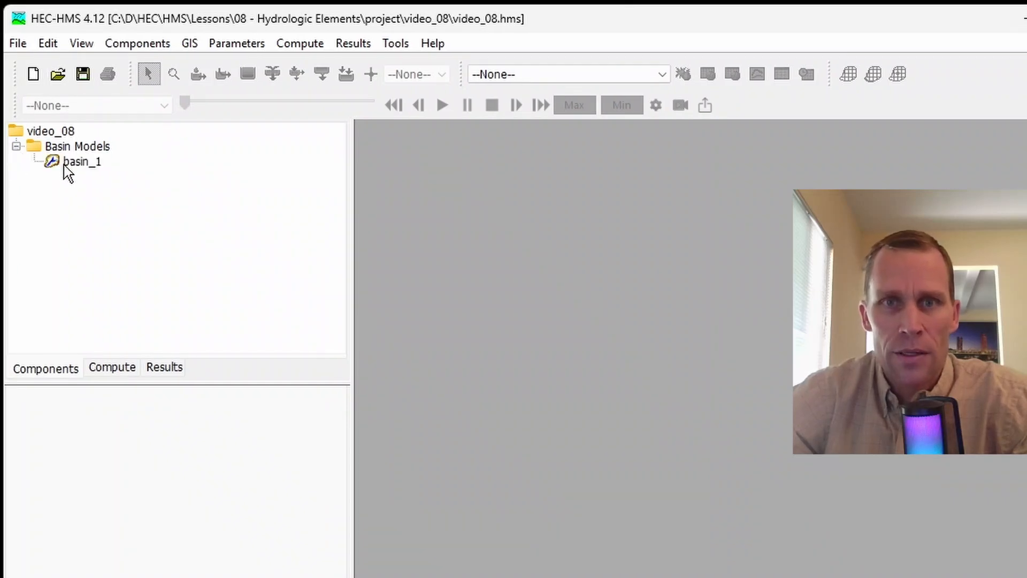
pyautogui.click(78, 167)
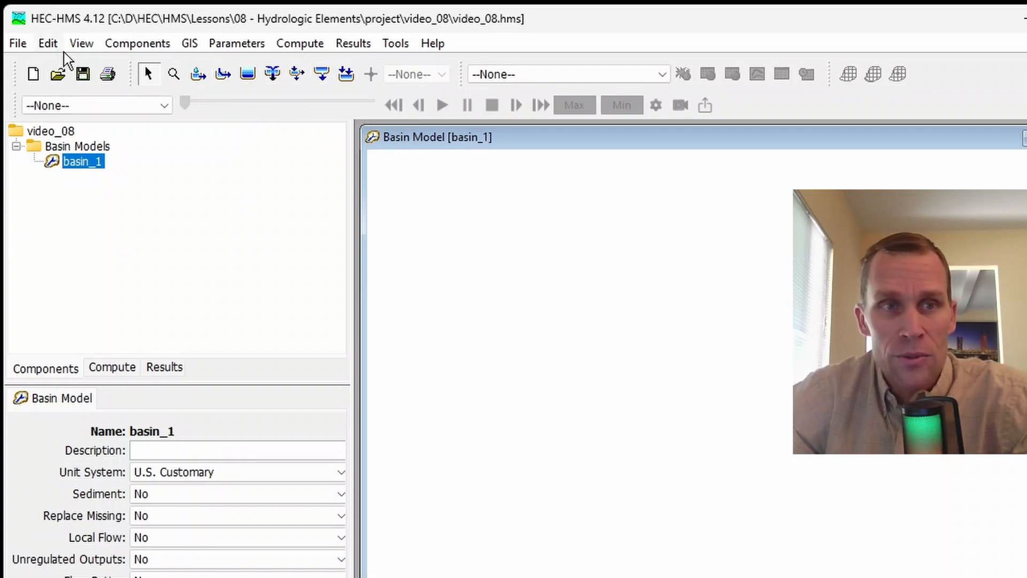
# - Hide the Components toolbar and show it again
pyautogui.click(80, 47)
pyautogui.moveTo(218, 366)
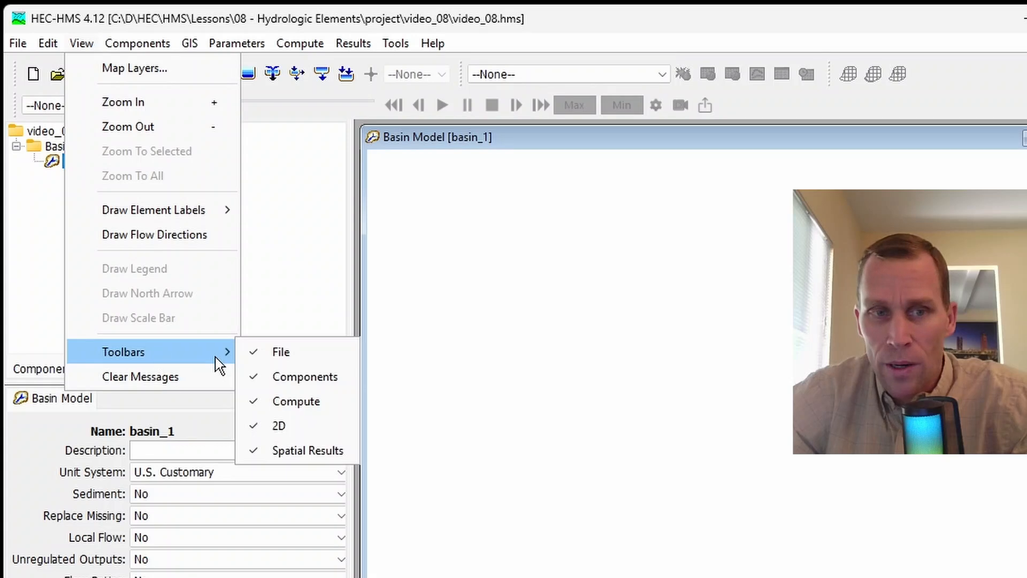
pyautogui.click(313, 381)
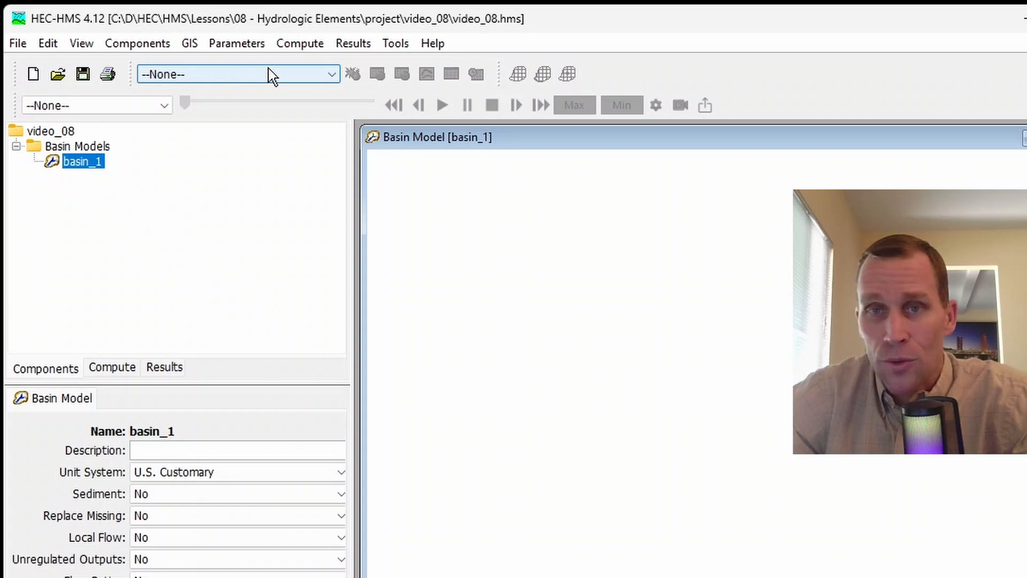
pyautogui.click(75, 44)
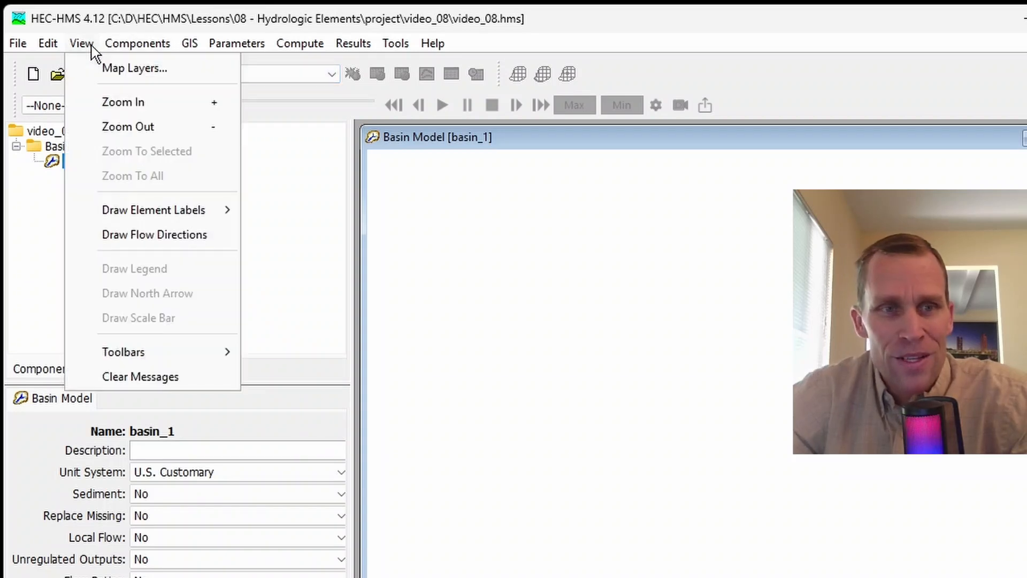
pyautogui.moveTo(149, 351)
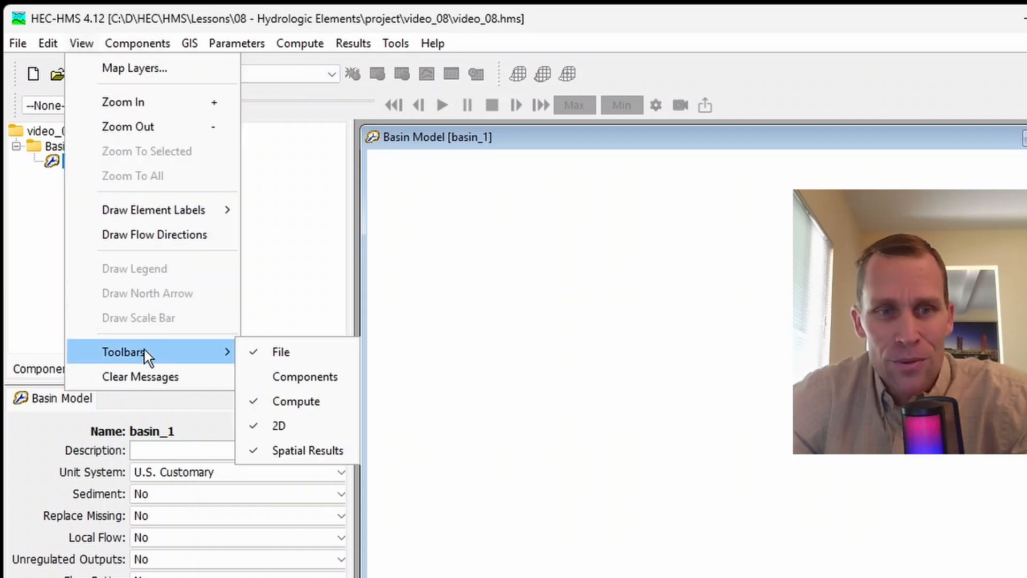
pyautogui.click(301, 381)
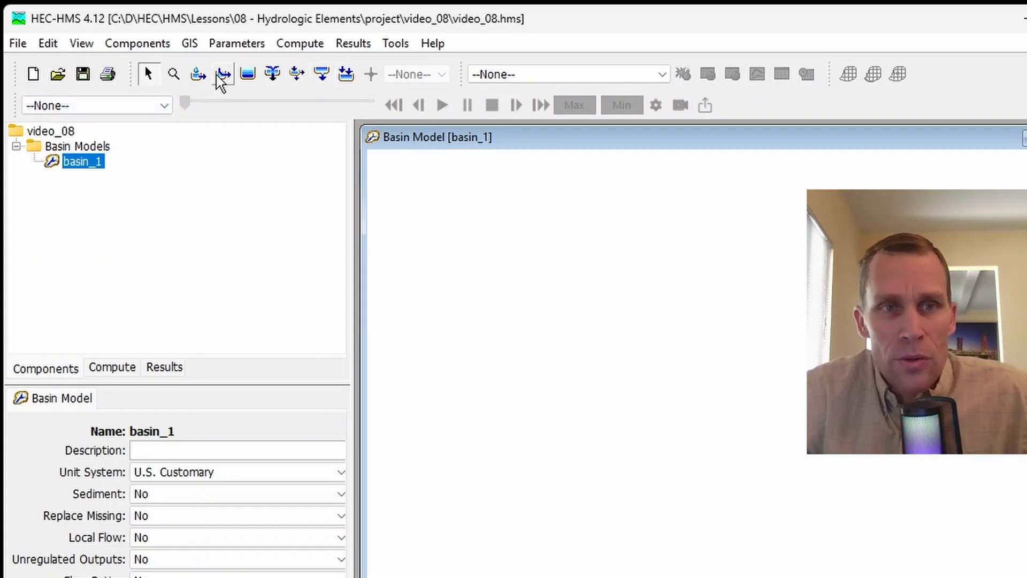
# - Add a subbasin element named subbasin_1 to the empty basin model map
pyautogui.click(199, 75)
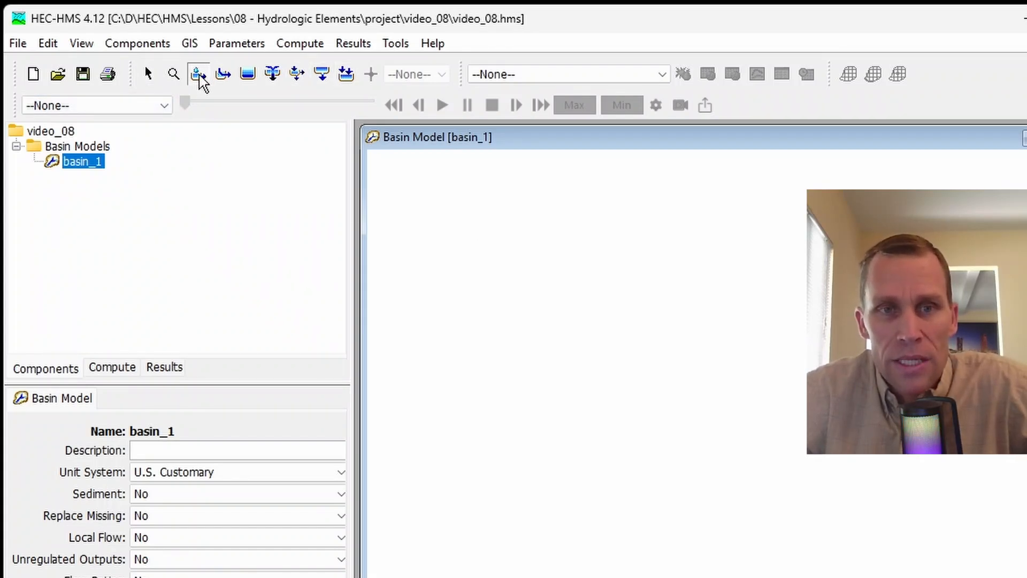
pyautogui.click(570, 250)
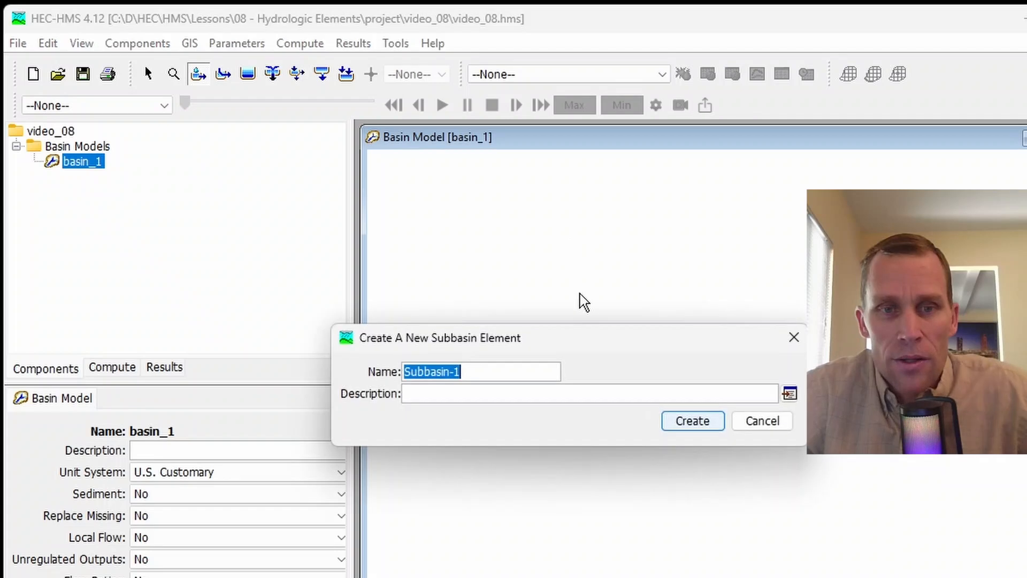
pyautogui.write('subba')
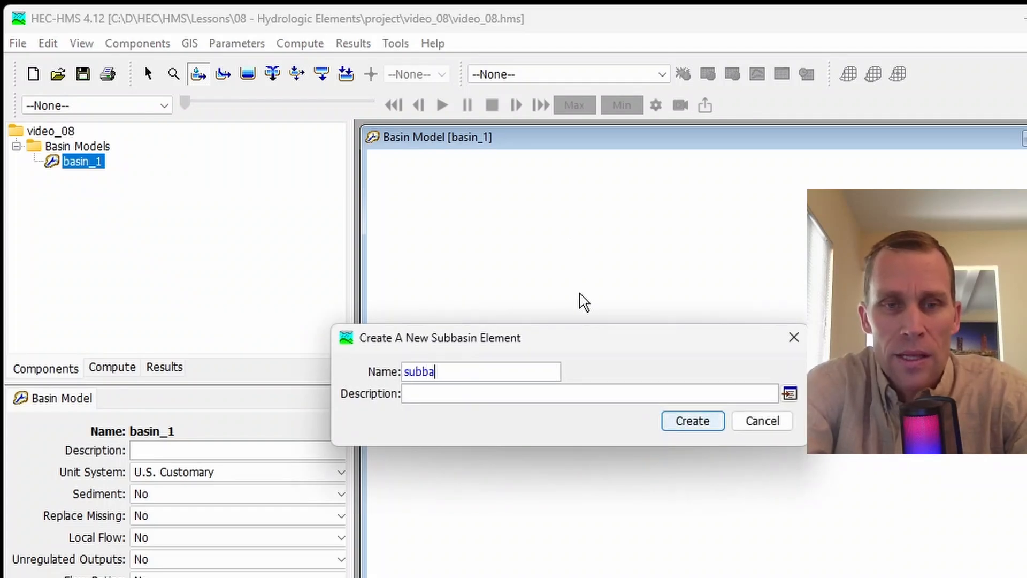
pyautogui.write('sin_1')
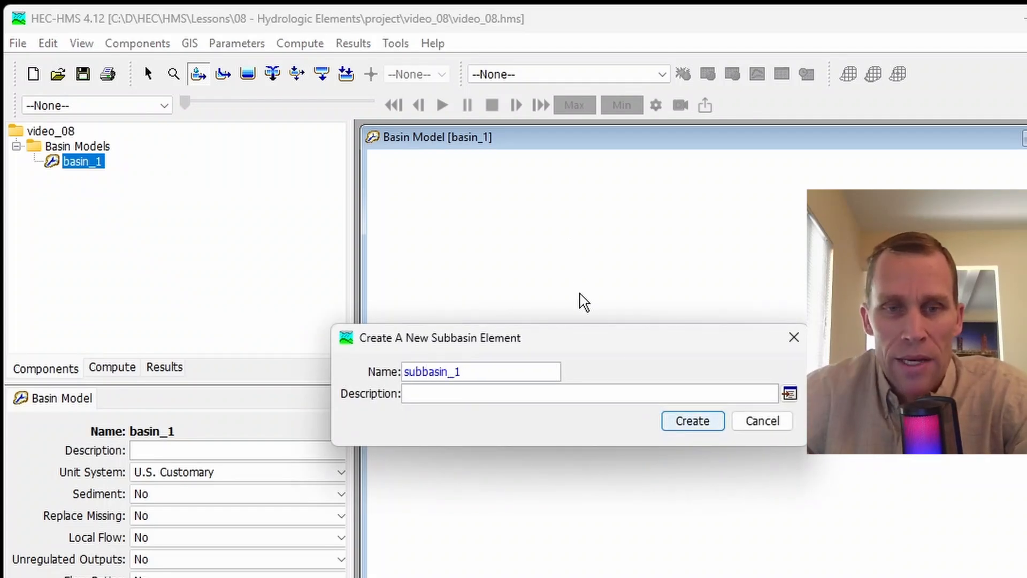
pyautogui.click(685, 422)
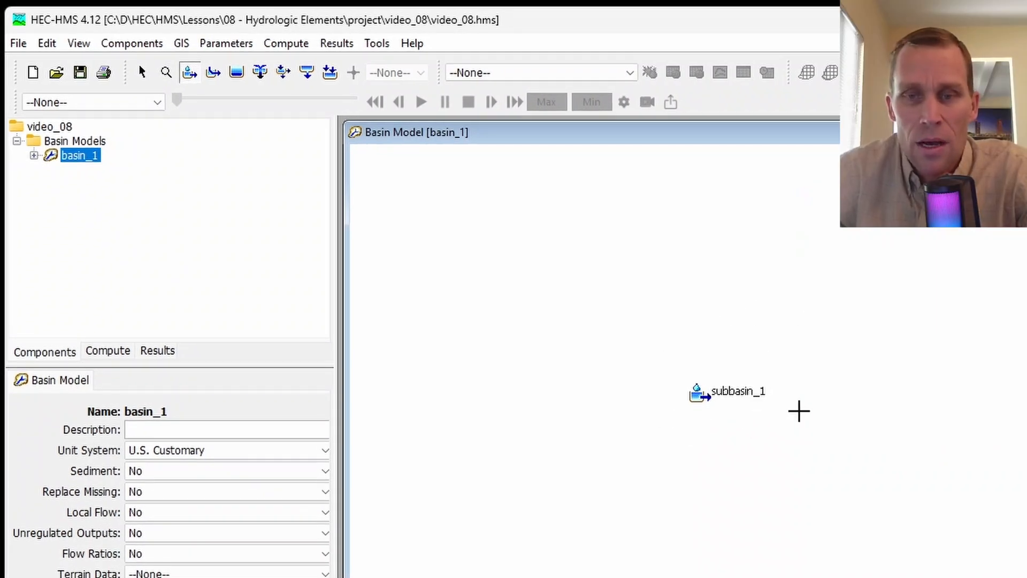
# - Add a second subbasin element named subbasin_2, to the lower right of subbasin_1
pyautogui.click(794, 428)
pyautogui.write('s')
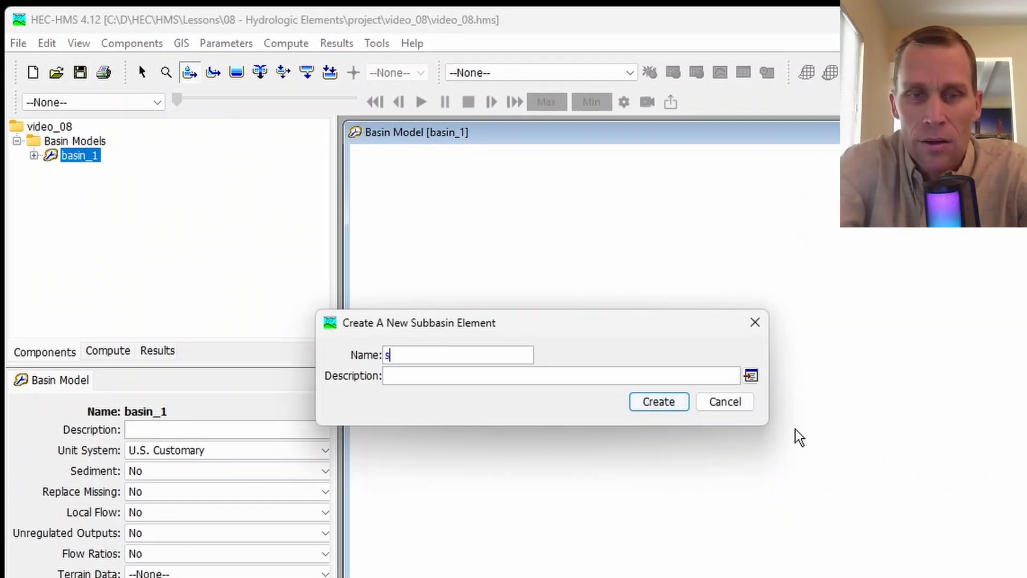
pyautogui.write('ubbasin_2')
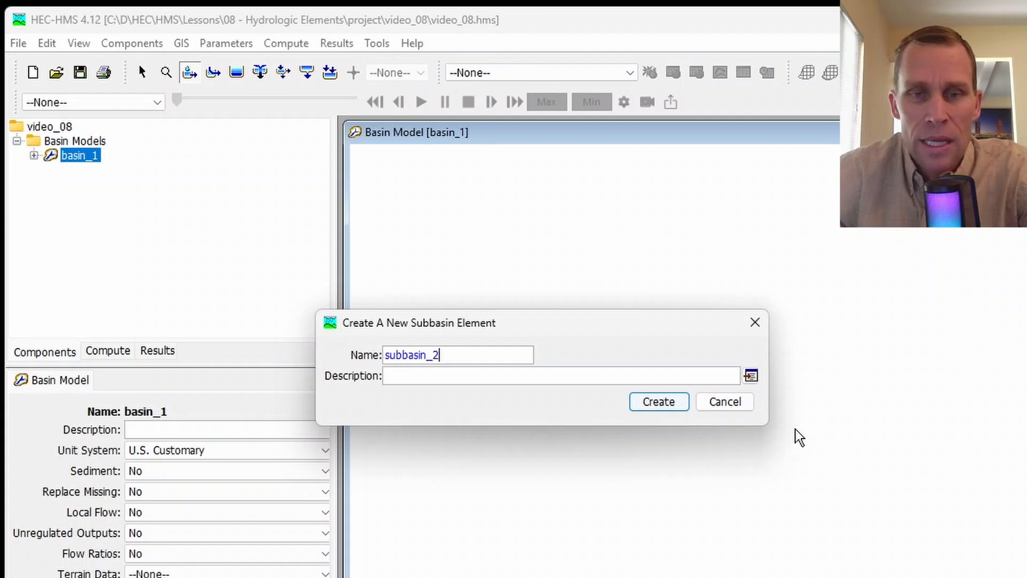
pyautogui.click(678, 404)
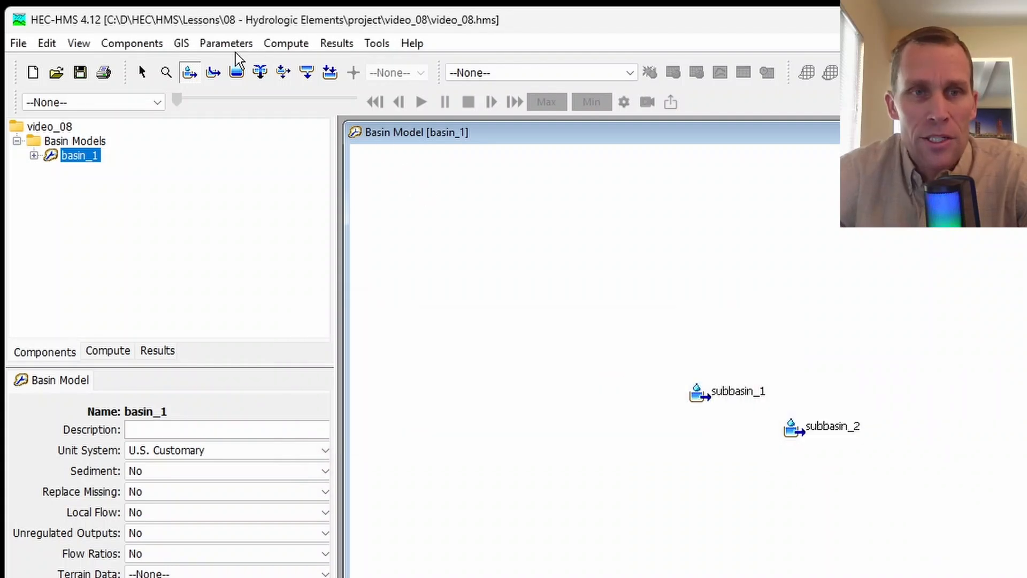
# - Draw a diagonal reach running down to the left, on the map's lower-left side of subbasin_1, and name it reach_1
pyautogui.click(217, 73)
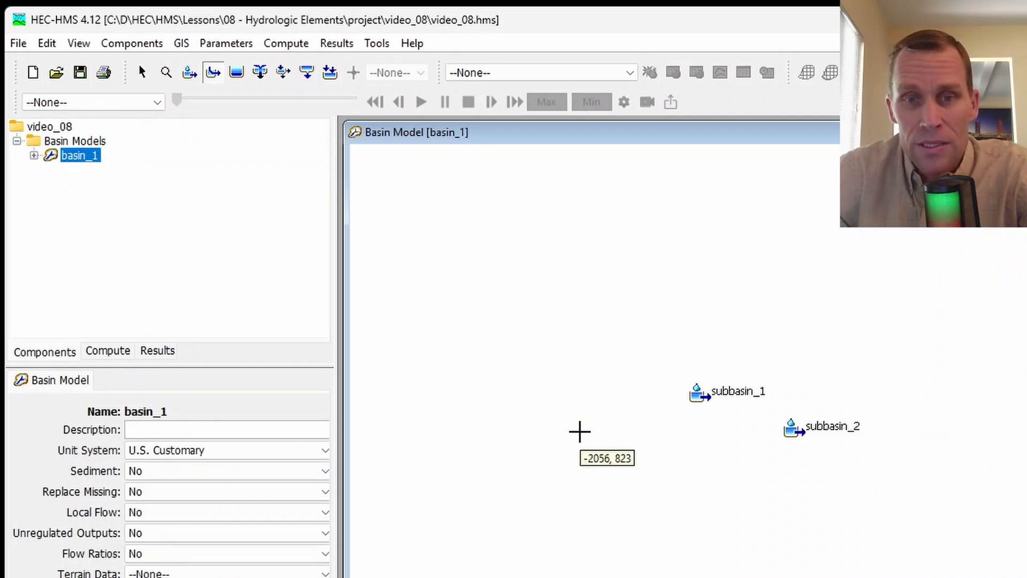
pyautogui.moveTo(596, 434); pyautogui.dragTo(497, 504)
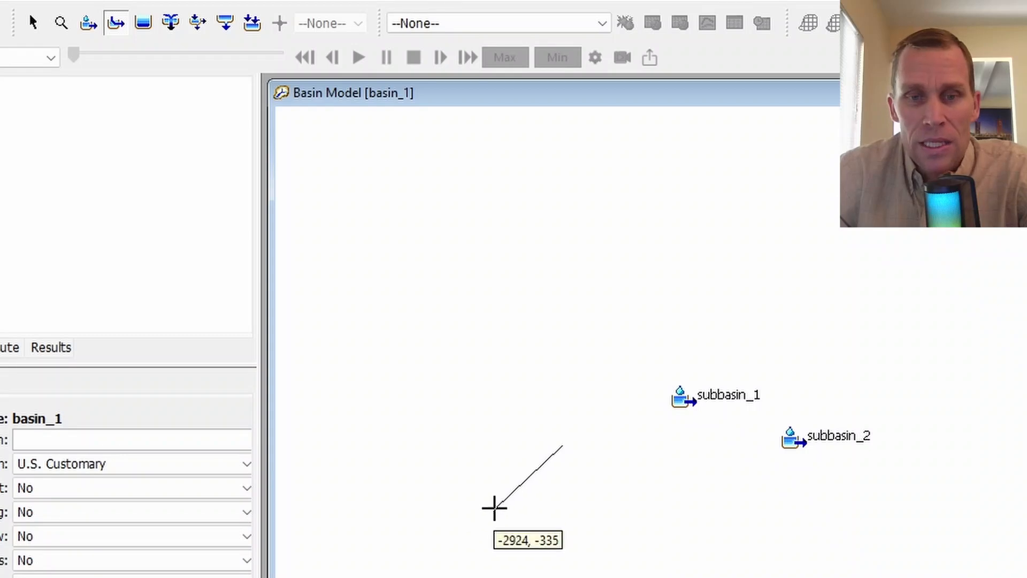
pyautogui.write('rea')
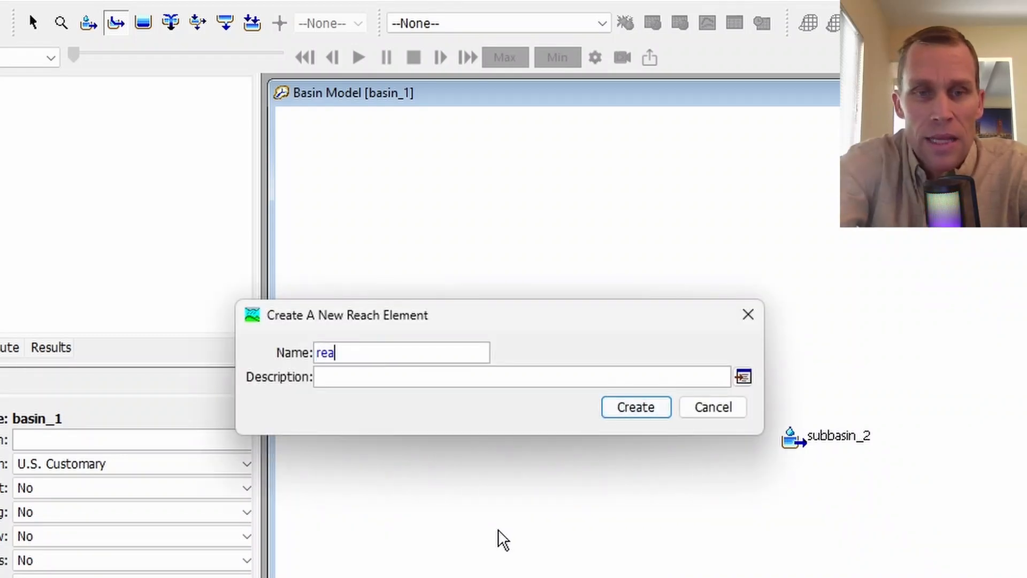
pyautogui.write('ch_1')
pyautogui.press('Return')
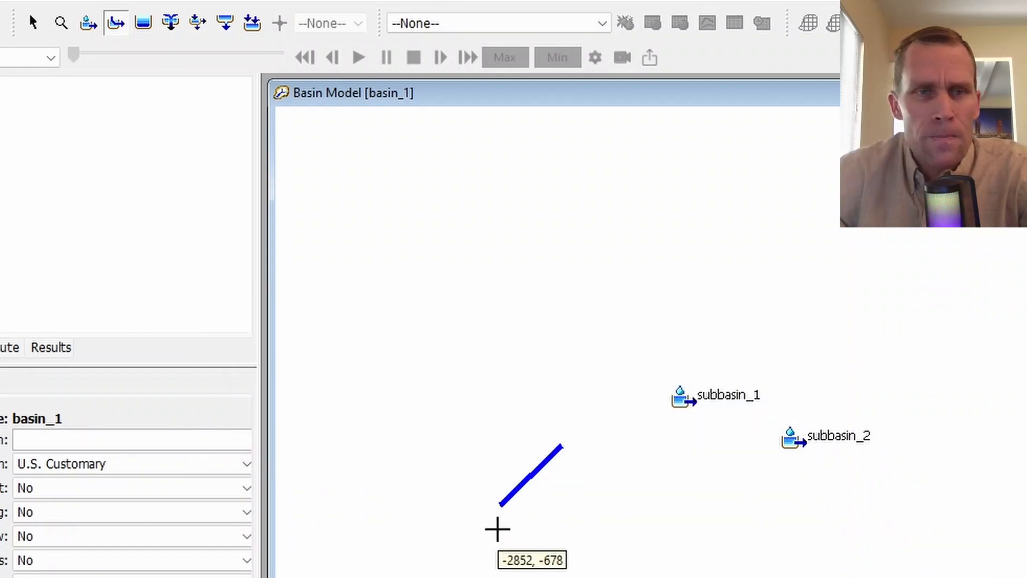
# - Add a reservoir element named reservoir_1 above the reach and expand basin_1 to list its elements
pyautogui.click(142, 24)
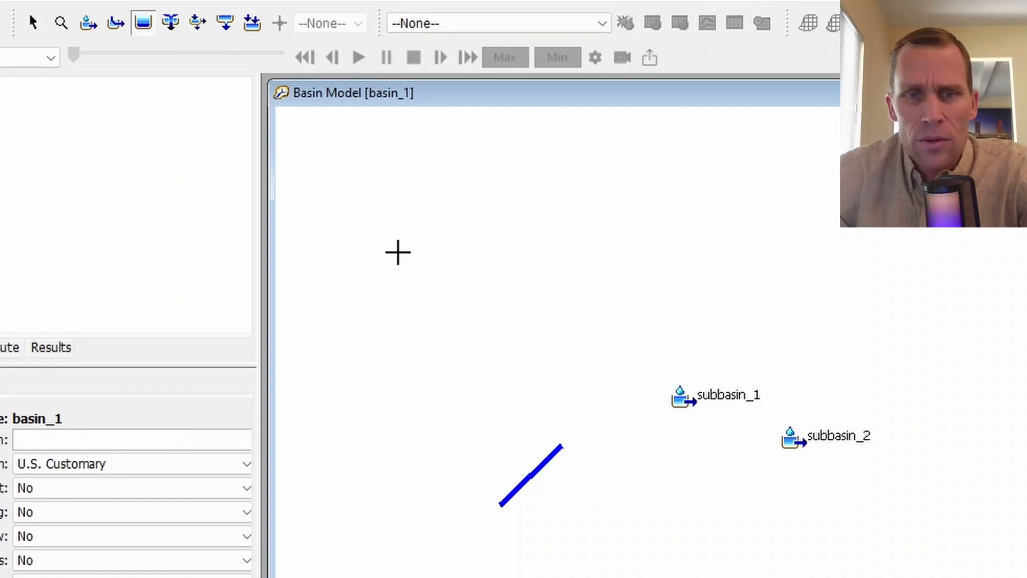
pyautogui.click(512, 357)
pyautogui.write('reservoir_')
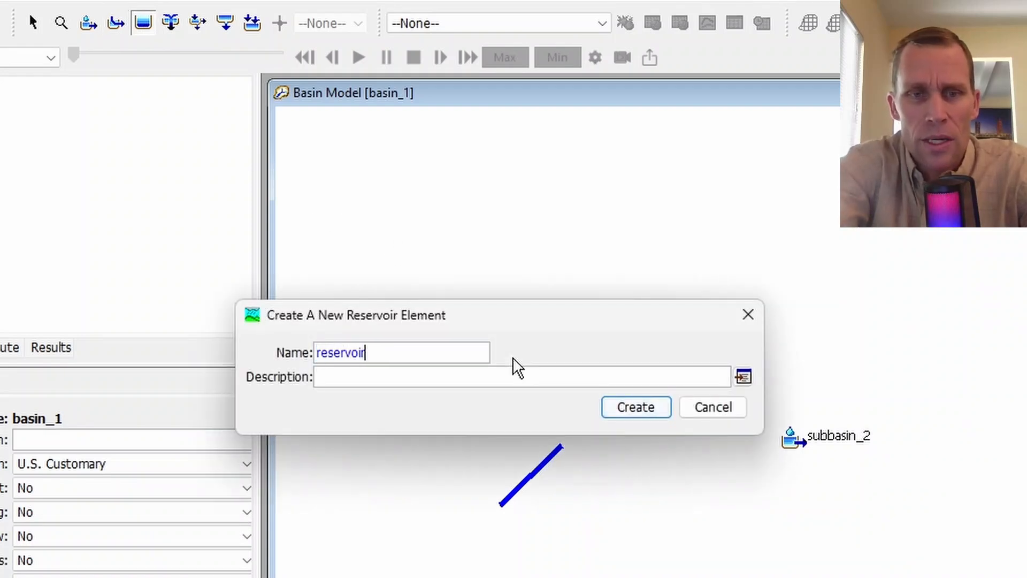
pyautogui.write('1')
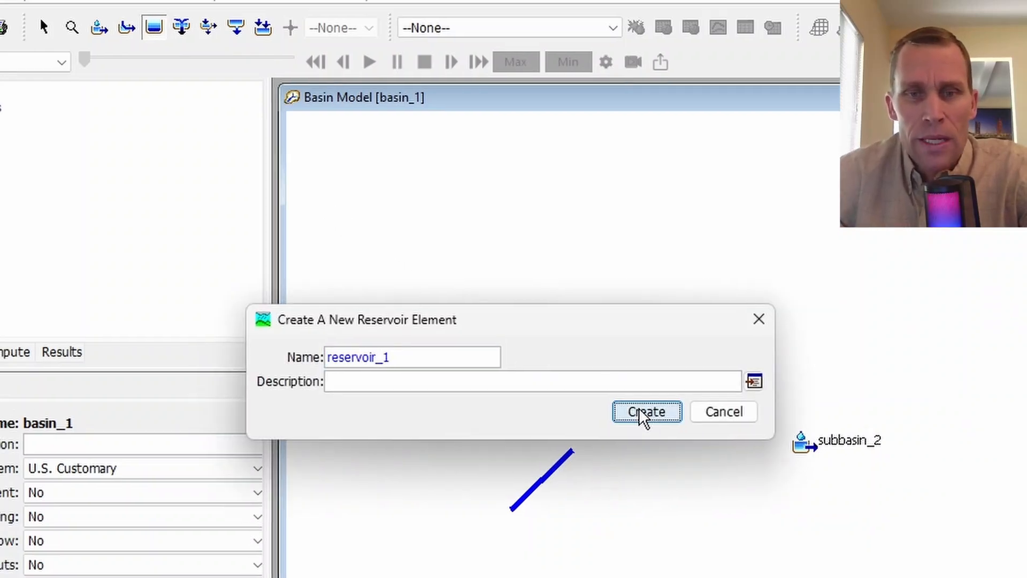
pyautogui.click(636, 407)
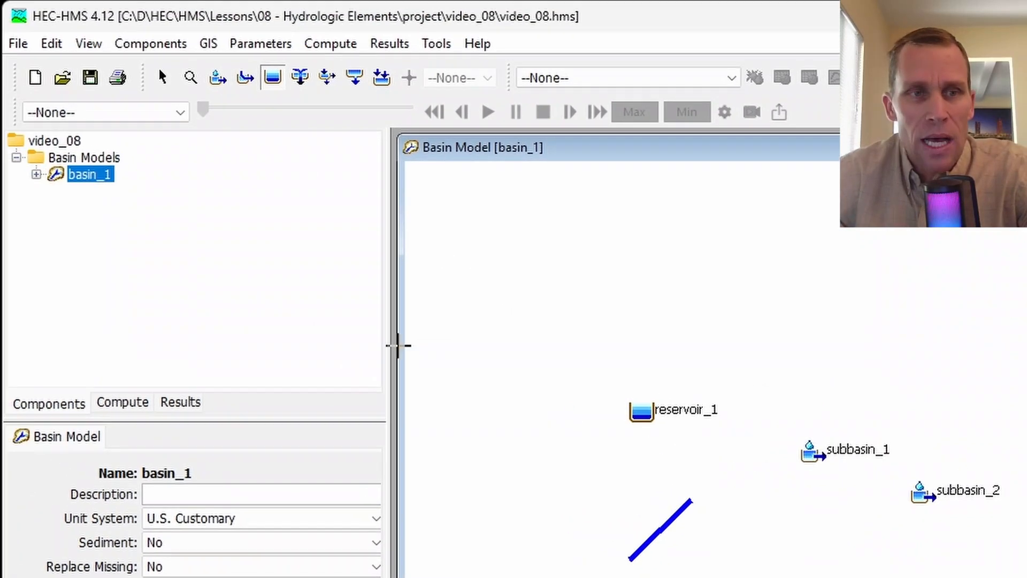
pyautogui.click(37, 174)
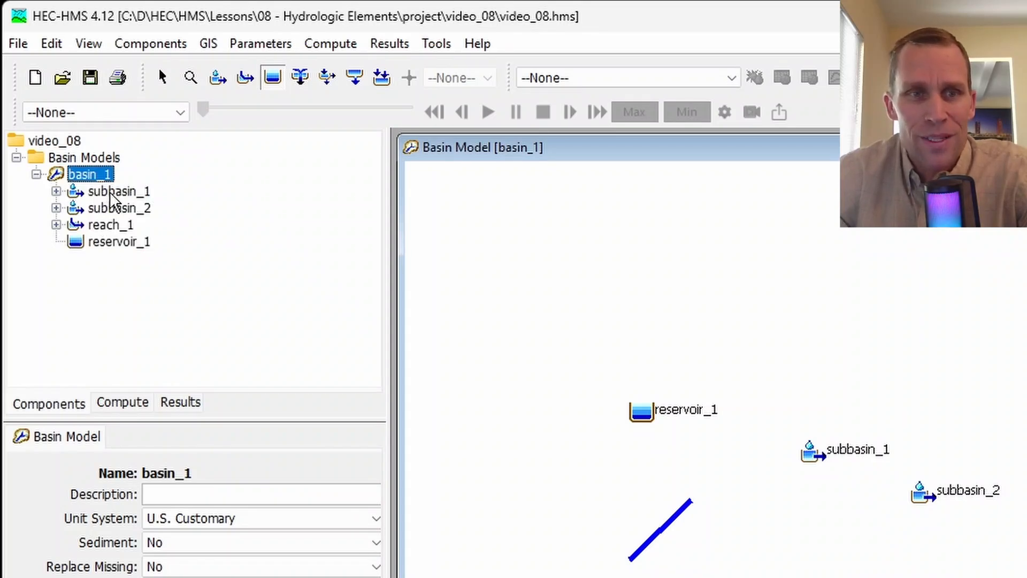
# - Add a junction element named junction_1 to the map, just below and left of reservoir_1
pyautogui.click(299, 78)
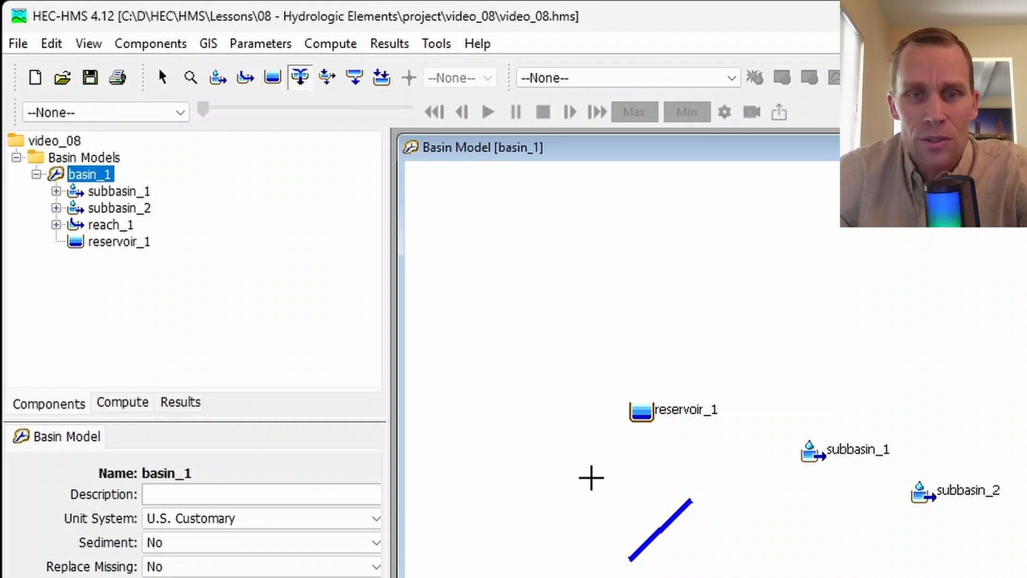
pyautogui.click(592, 478)
pyautogui.write('junction_')
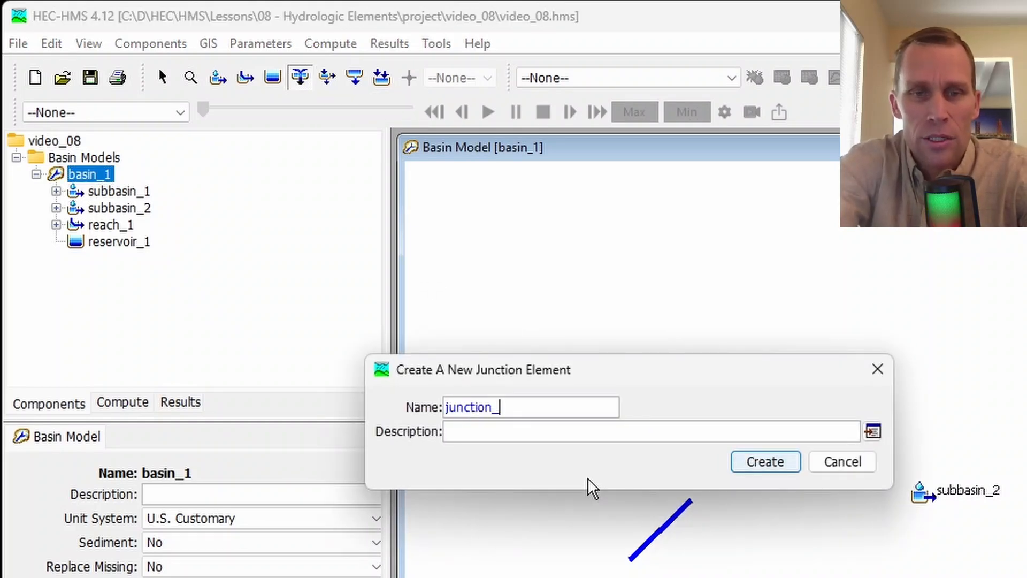
pyautogui.write('1')
pyautogui.press('Return')
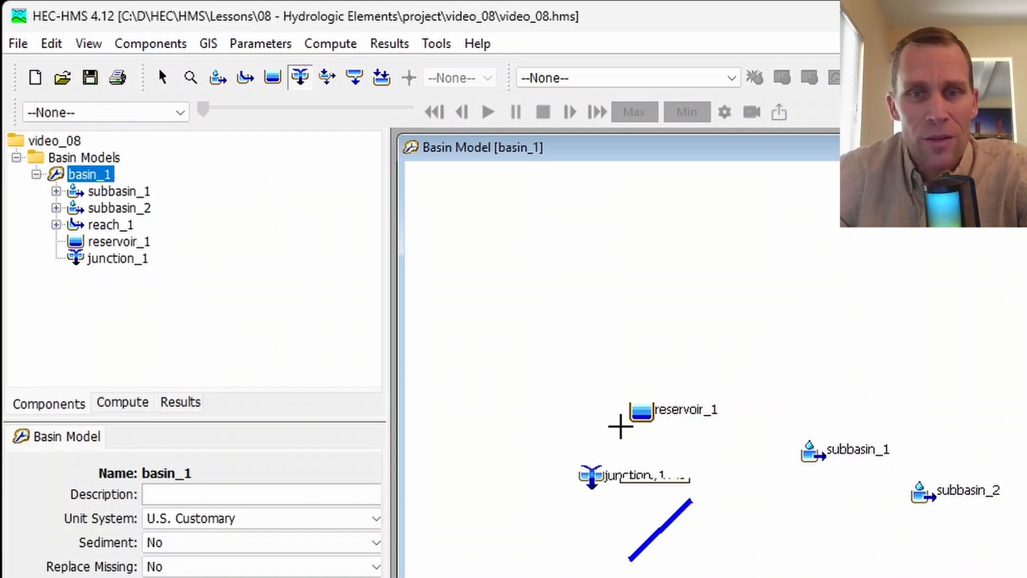
# - Add a diversion element named diversion_1 between the reach and subbasin_2, below subbasin_1
pyautogui.click(323, 85)
pyautogui.click(766, 536)
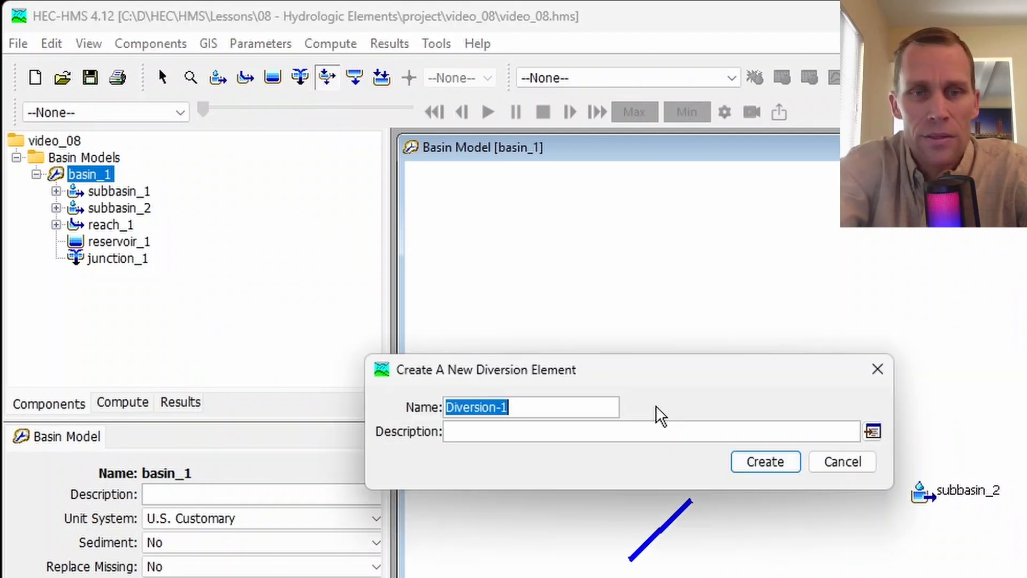
pyautogui.write('diversion_1')
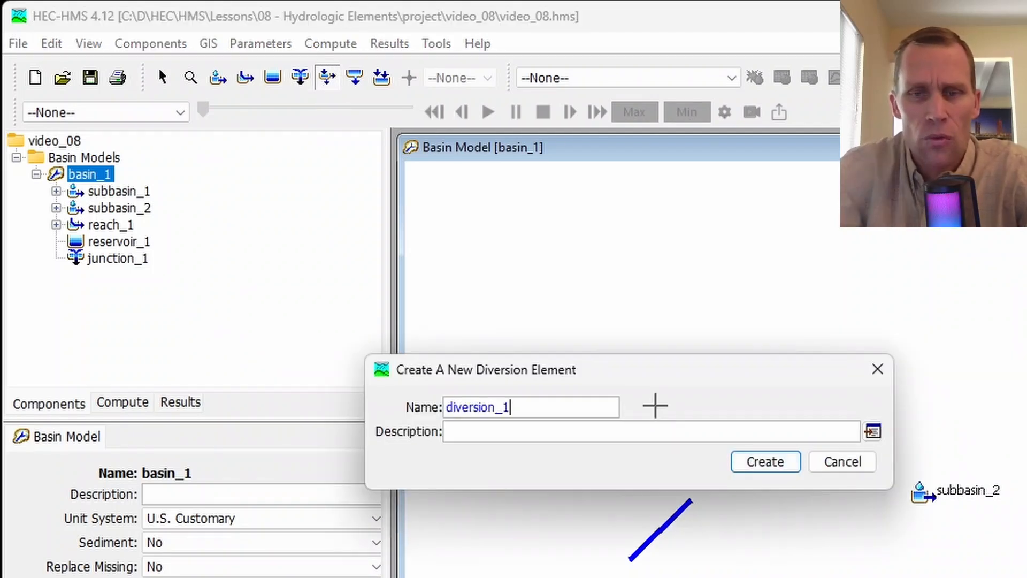
pyautogui.press('Return')
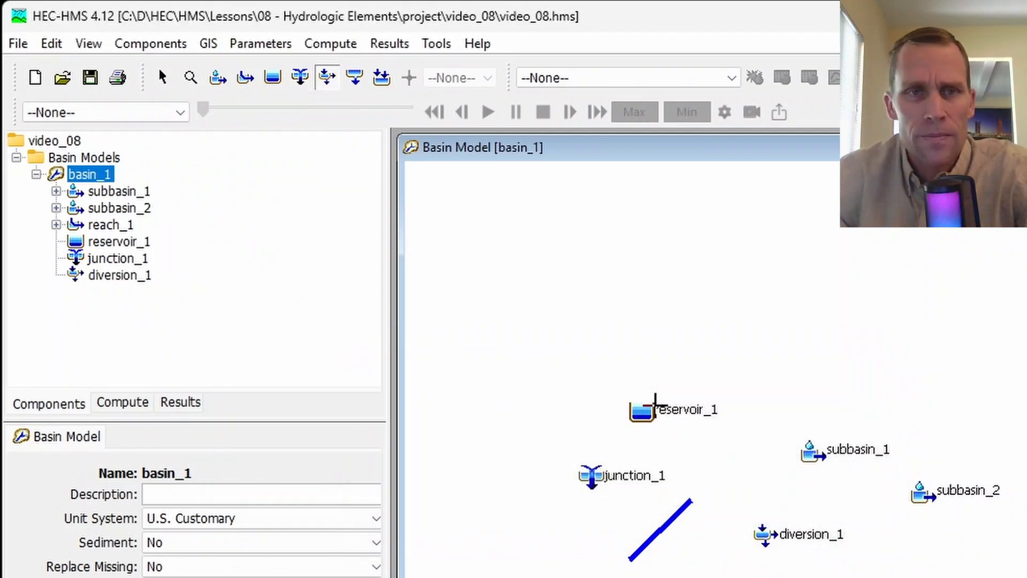
# - Add a source element named source_1 to the map, above and to the right of reservoir_1
pyautogui.click(359, 85)
pyautogui.click(764, 347)
pyautogui.write('source_1')
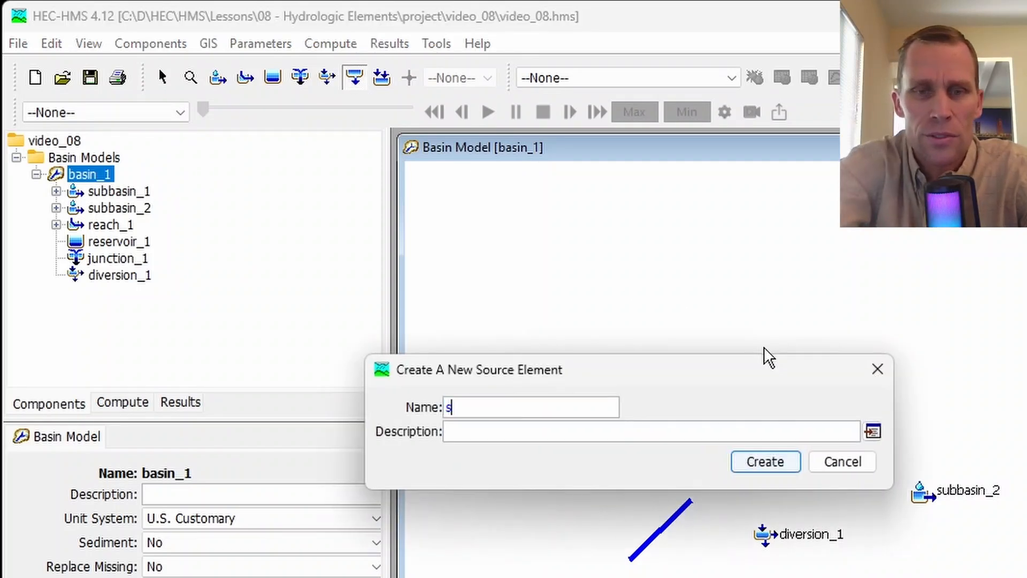
pyautogui.press('Return')
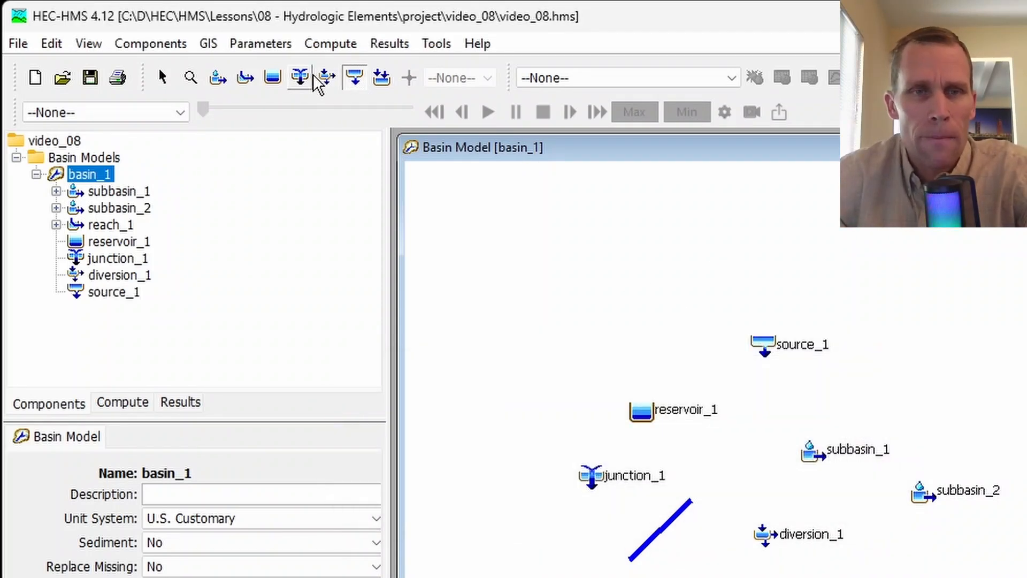
# - Add a sink element named sink_1 to the map, to the right of and slightly below source_1
pyautogui.click(380, 82)
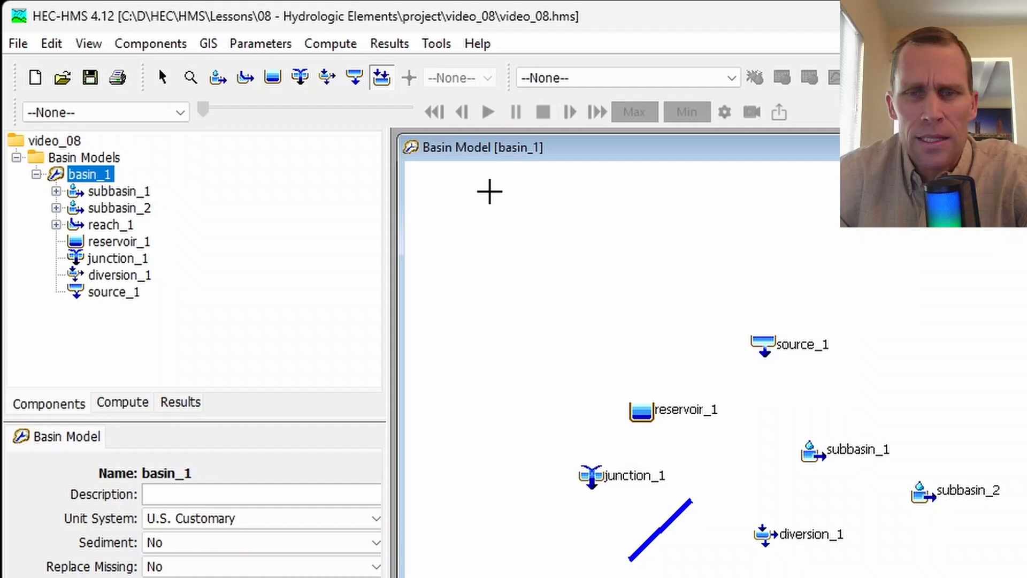
pyautogui.click(897, 375)
pyautogui.write('sink')
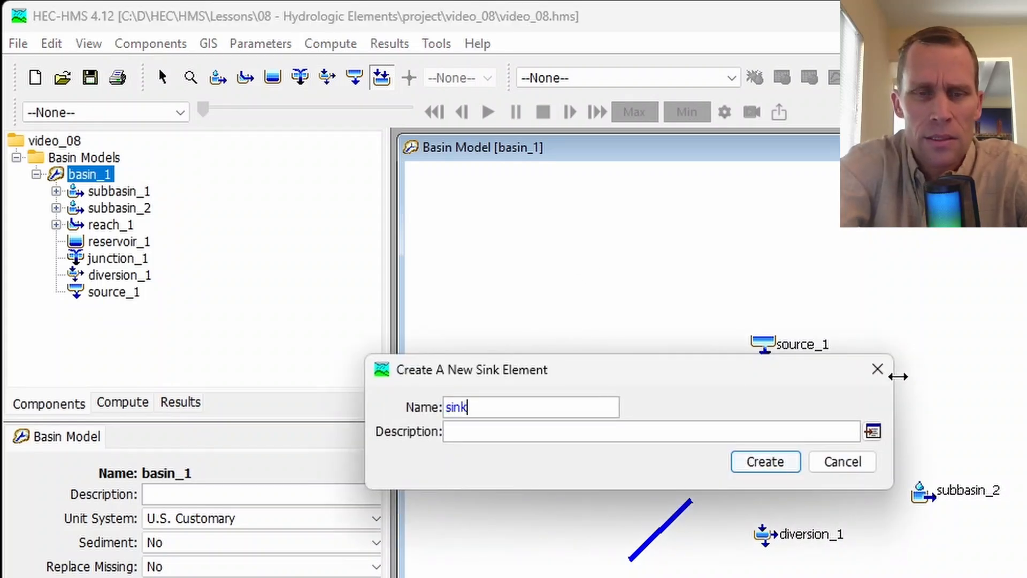
pyautogui.write('_1')
pyautogui.press('Return')
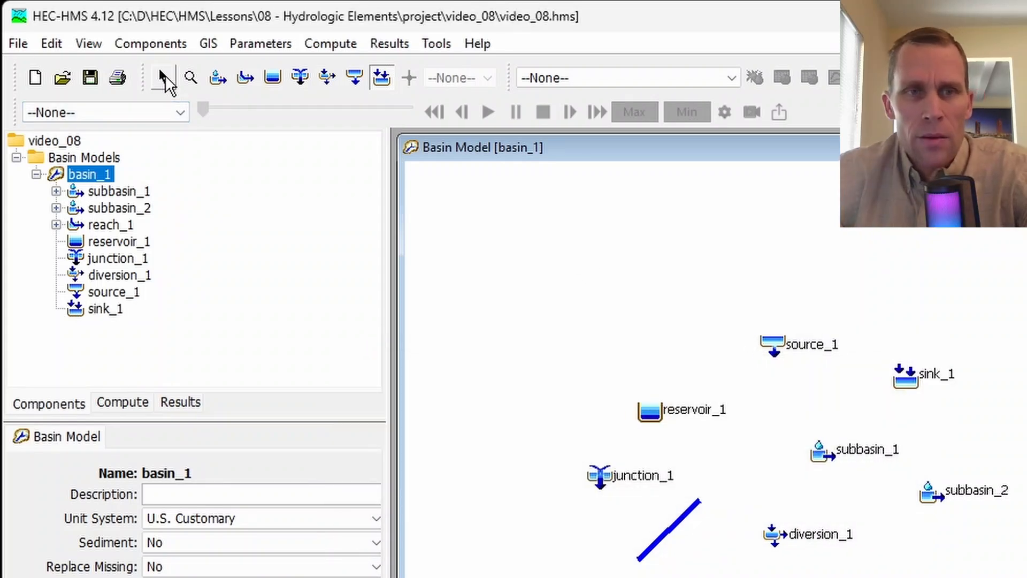
# - Activate the Arrow tool and select reservoir_1, source_1, sink_1 and subbasin_1 one at a time on the map to inspect them
pyautogui.click(164, 80)
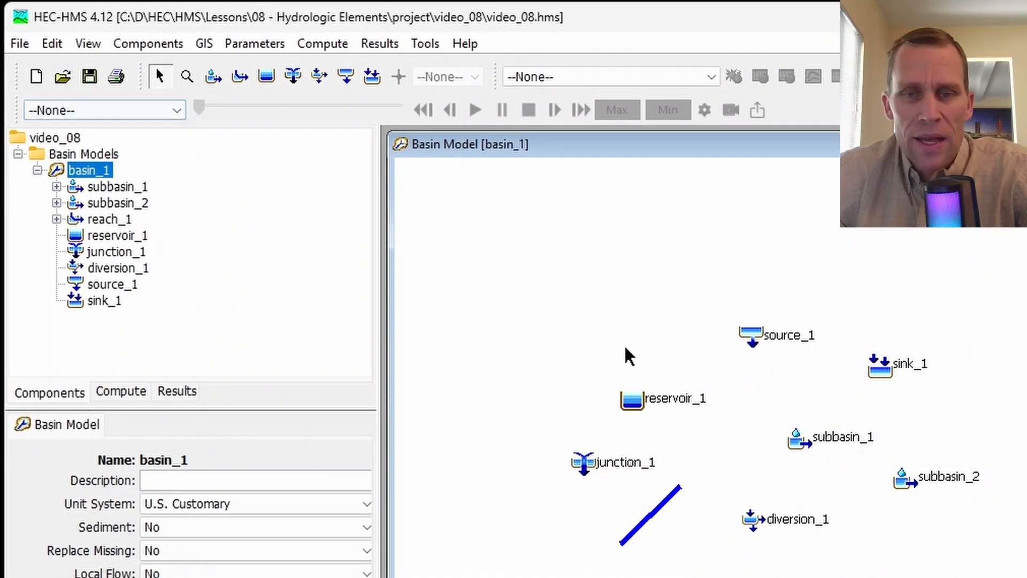
pyautogui.click(629, 405)
pyautogui.click(773, 337)
pyautogui.click(881, 368)
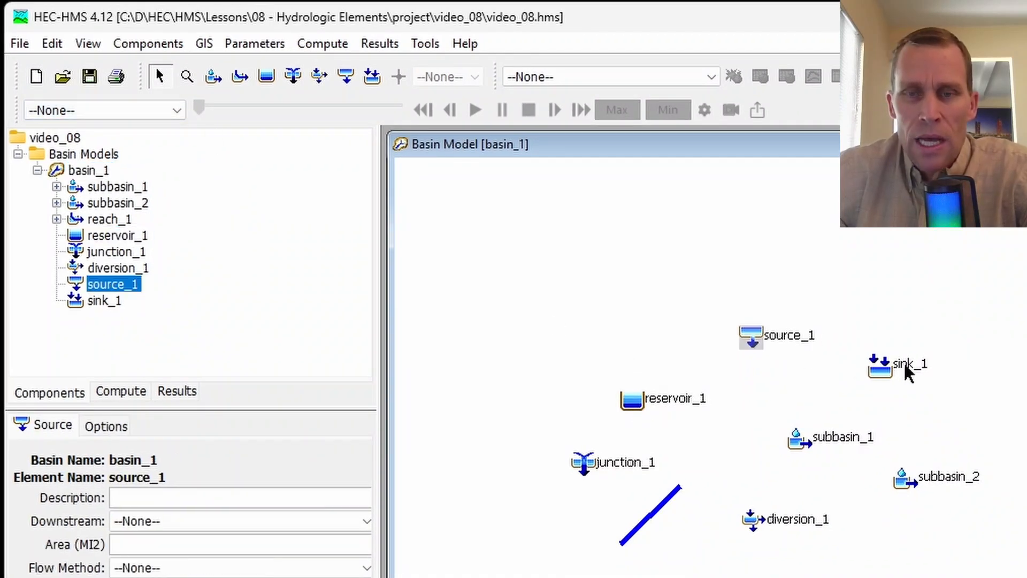
pyautogui.click(840, 444)
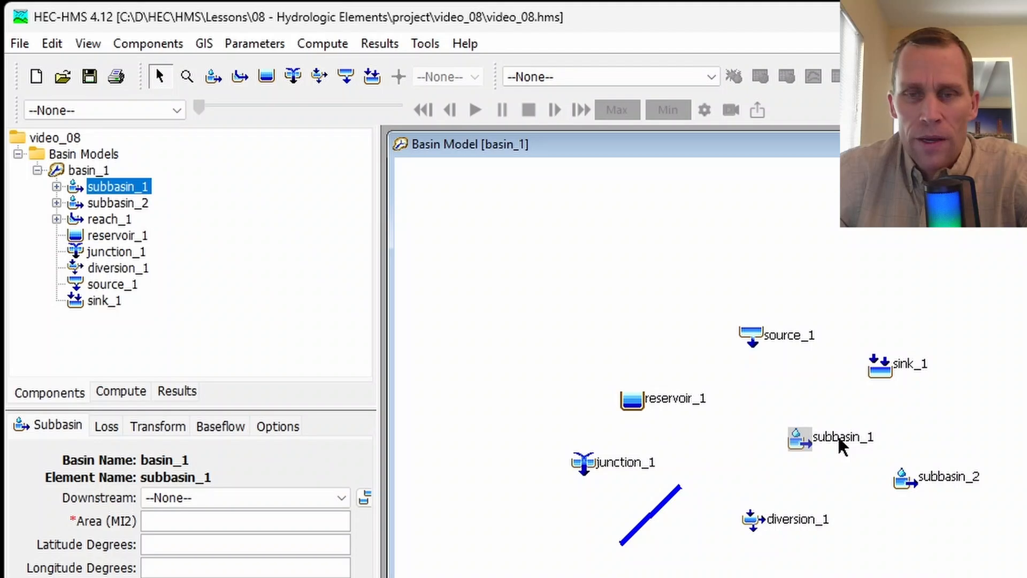
# - Extend the map selection from subbasin_1 to include subbasin_2, source_1 and reservoir_1, and clear the selection
pyautogui.scroll(1, 773, 455)
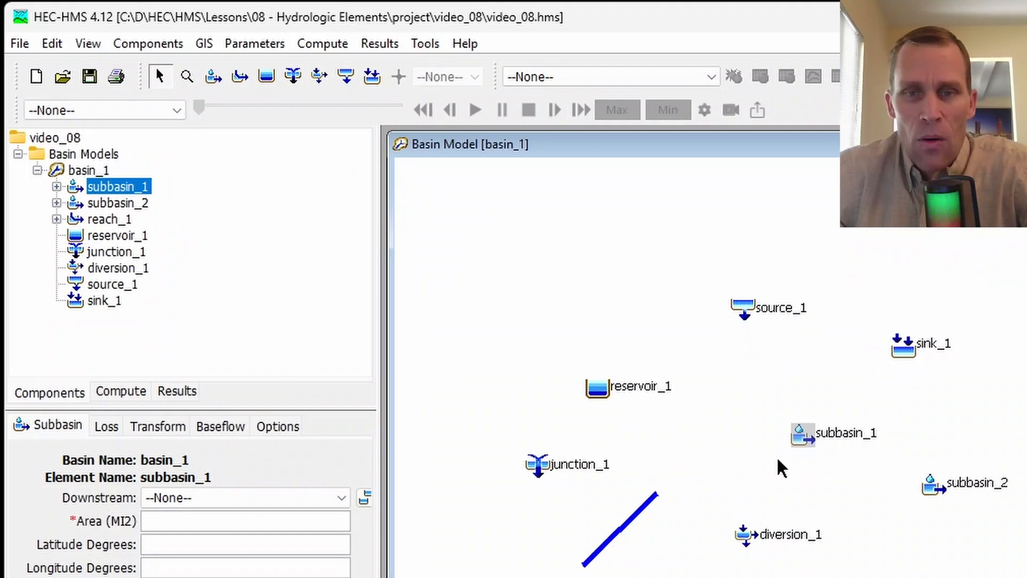
pyautogui.scroll(1, 779, 467)
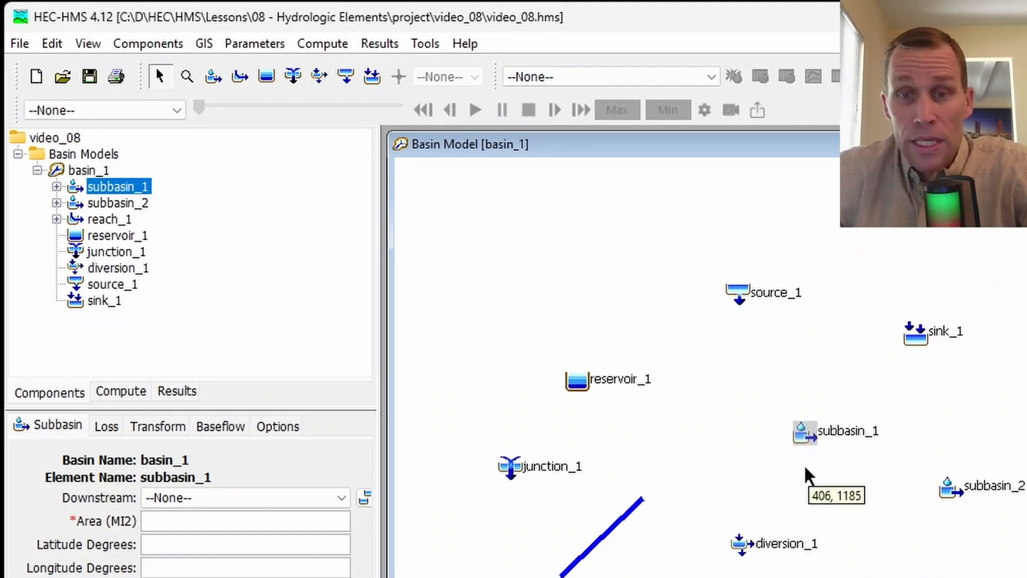
pyautogui.keyDown('ctrl'); pyautogui.click(951, 484); pyautogui.keyUp('ctrl')
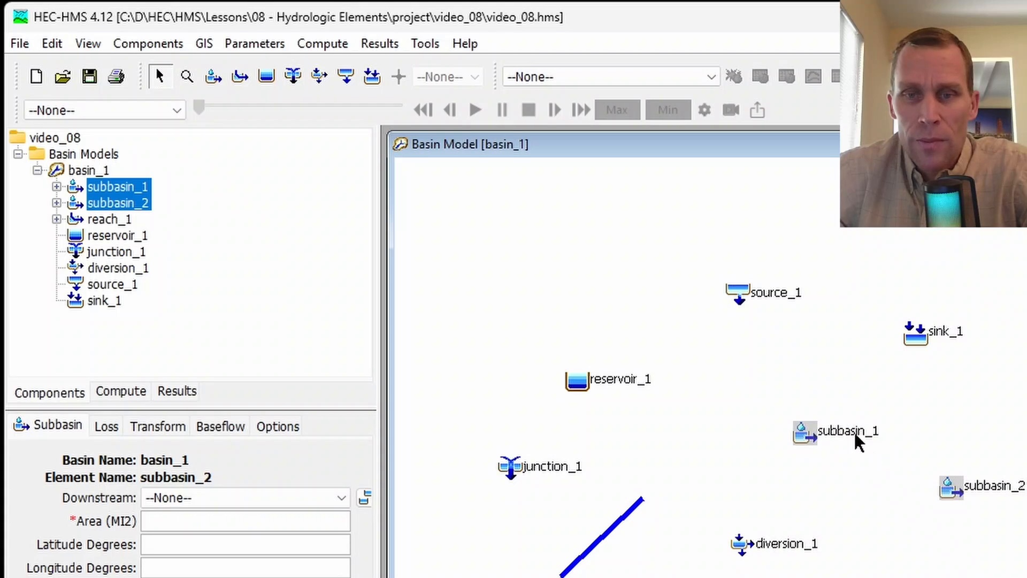
pyautogui.keyDown('ctrl'); pyautogui.click(784, 300); pyautogui.keyUp('ctrl')
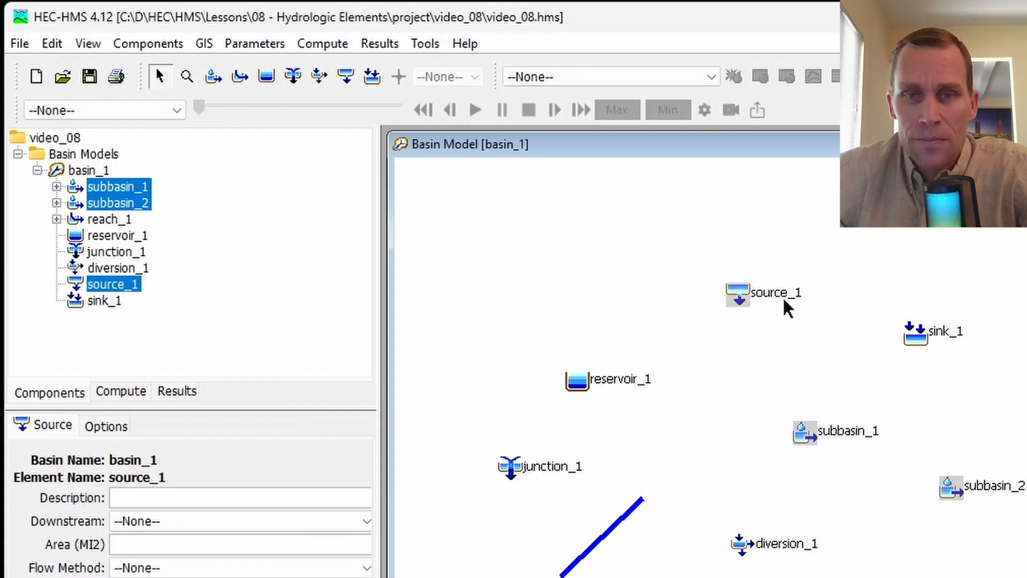
pyautogui.keyDown('ctrl'); pyautogui.click(617, 377); pyautogui.keyUp('ctrl')
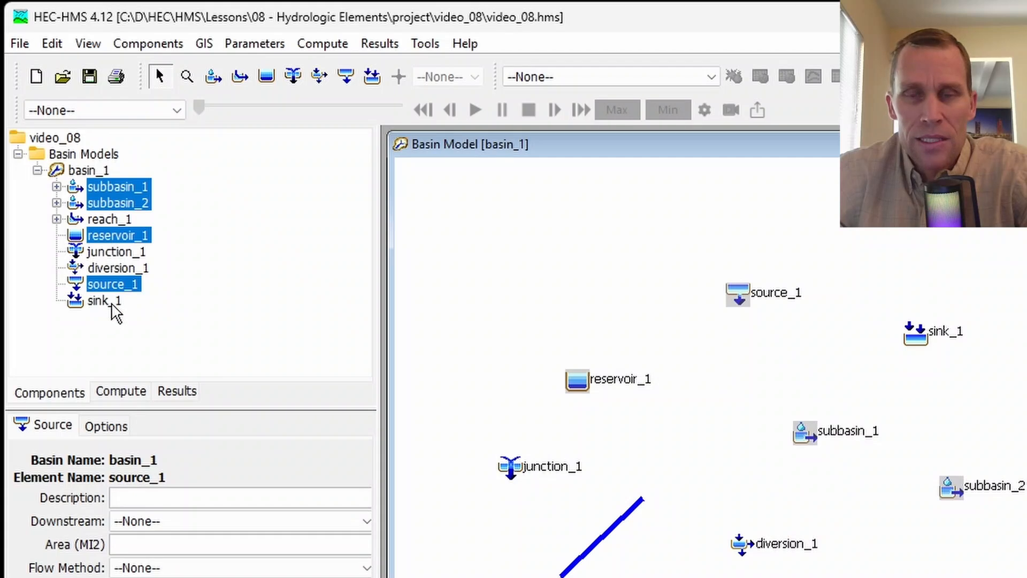
pyautogui.click(510, 255)
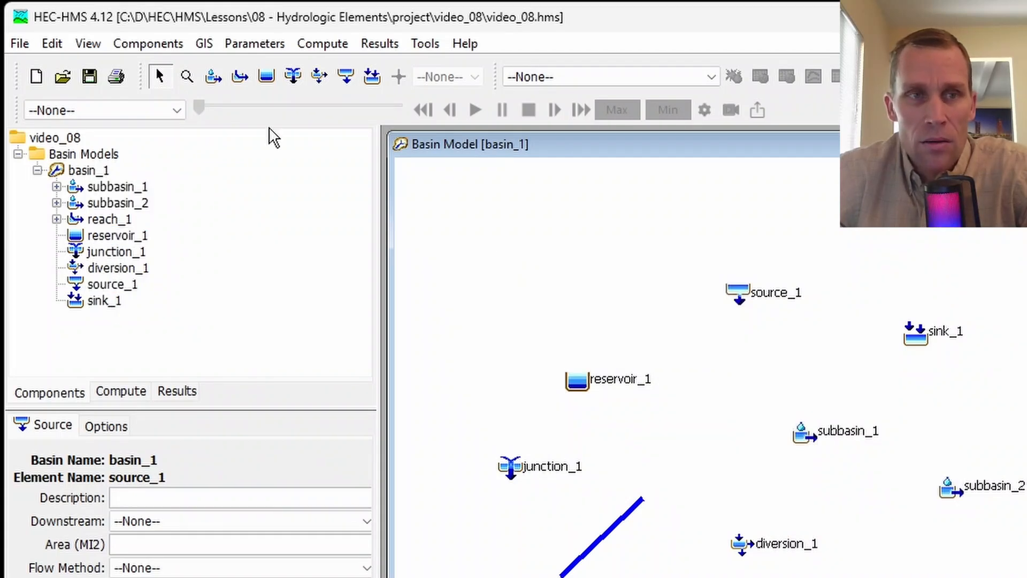
pyautogui.click(52, 43)
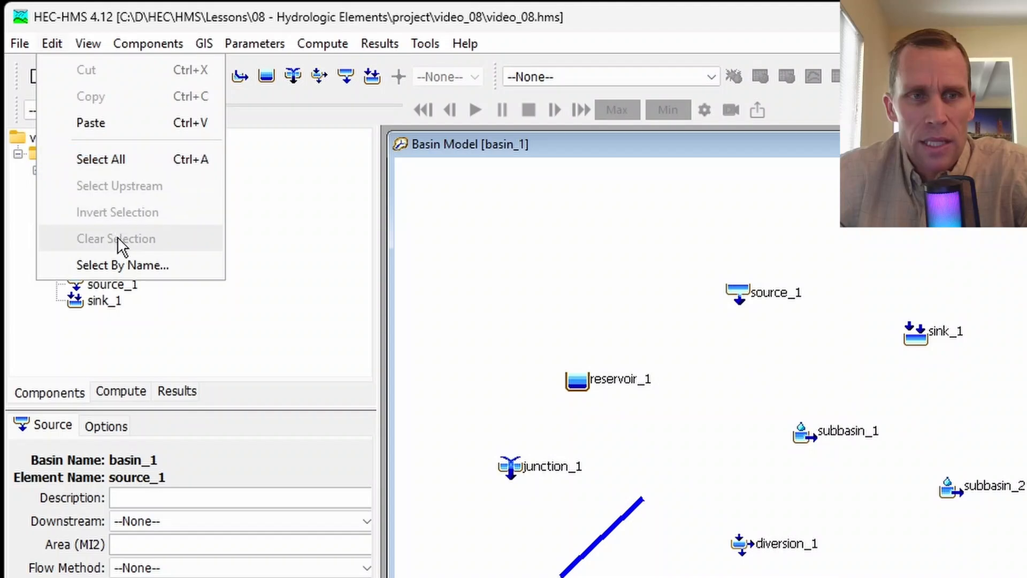
pyautogui.click(191, 299)
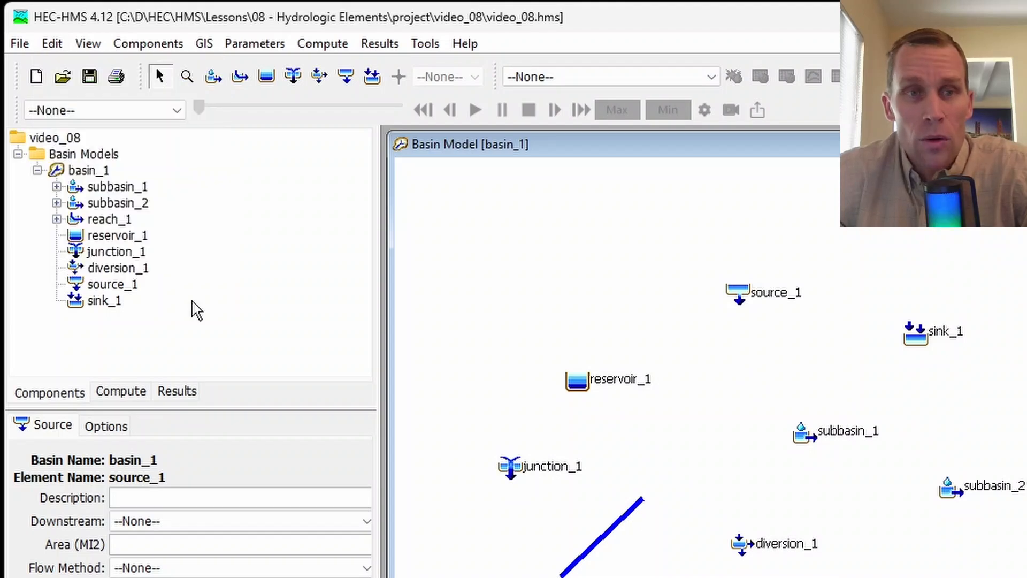
# - Practise selecting single subbasins and the range from subbasin_1 through reservoir_1 in the element tree, clear it, and select reach_1 on the map
pyautogui.click(117, 186)
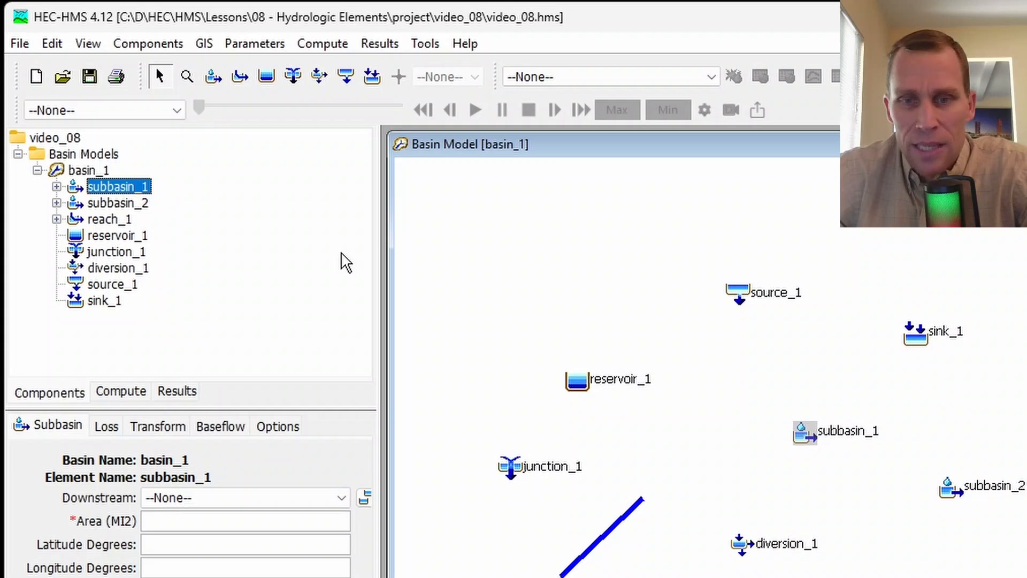
pyautogui.click(142, 204)
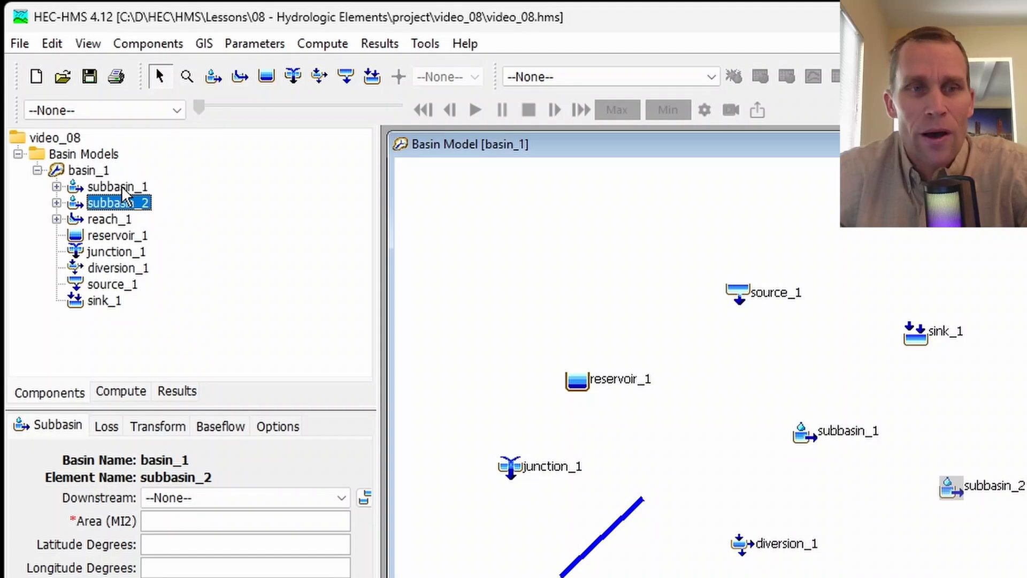
pyautogui.moveTo(120, 187); pyautogui.dragTo(114, 232)
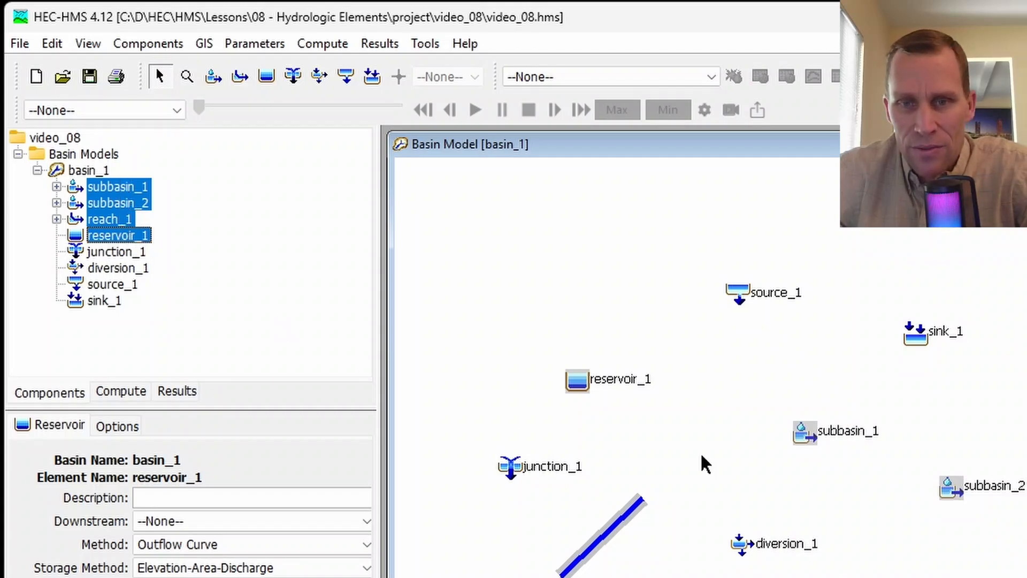
pyautogui.click(624, 559)
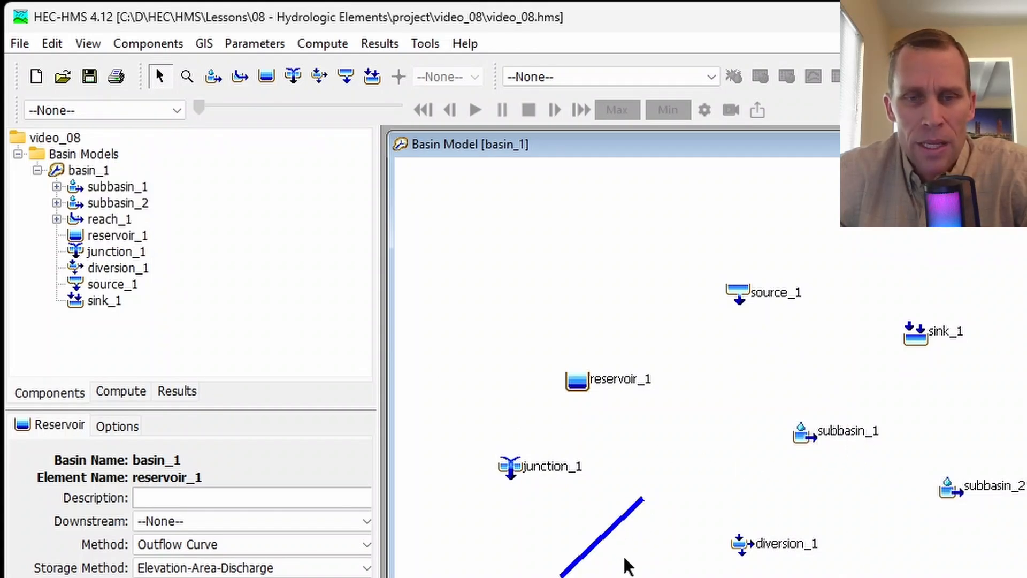
pyautogui.click(618, 527)
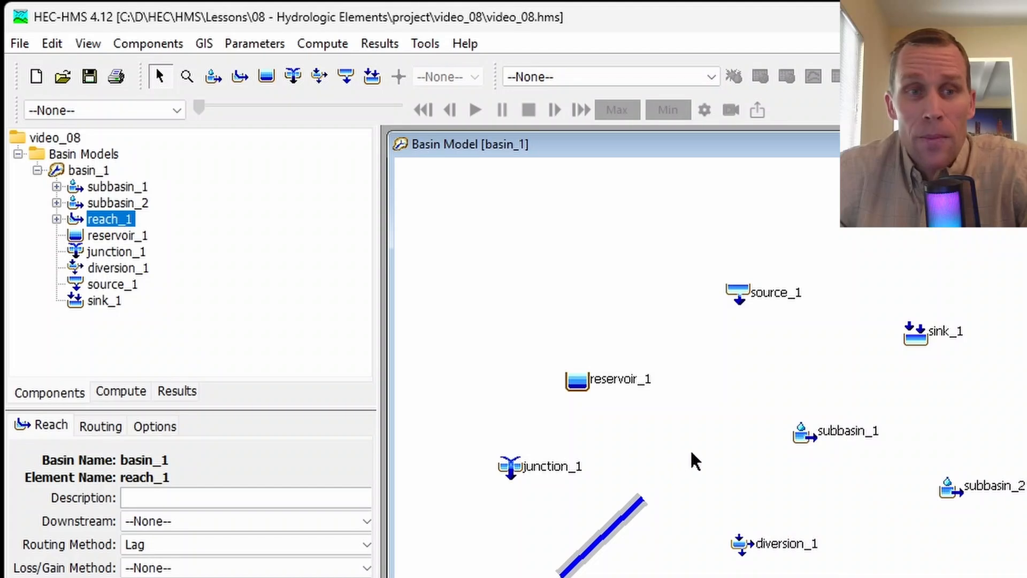
# - Copy subbasin_2 and paste the duplicate subbasin onto the empty map area below it
pyautogui.click(963, 488)
pyautogui.rightClick(985, 484)
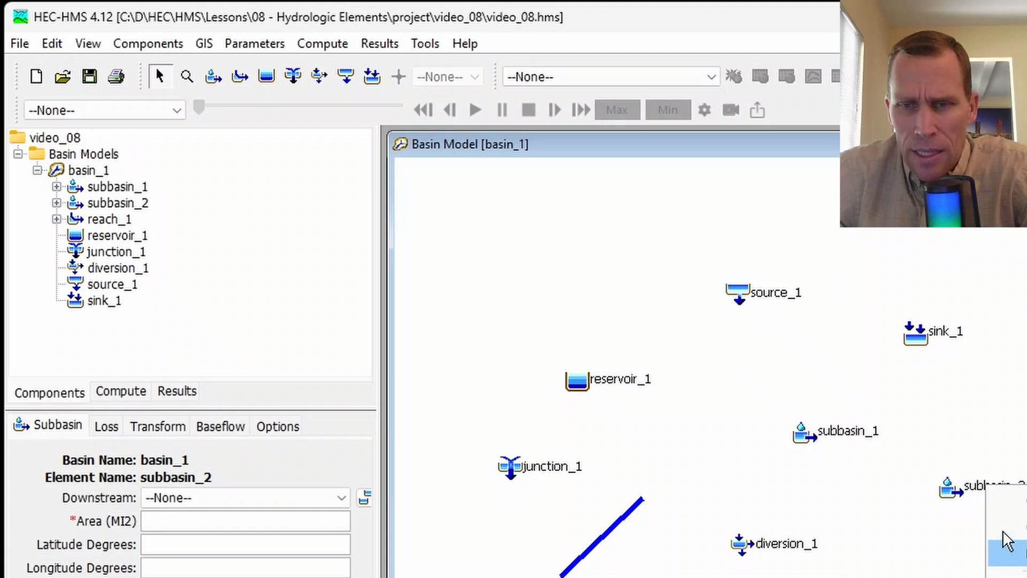
pyautogui.click(962, 491)
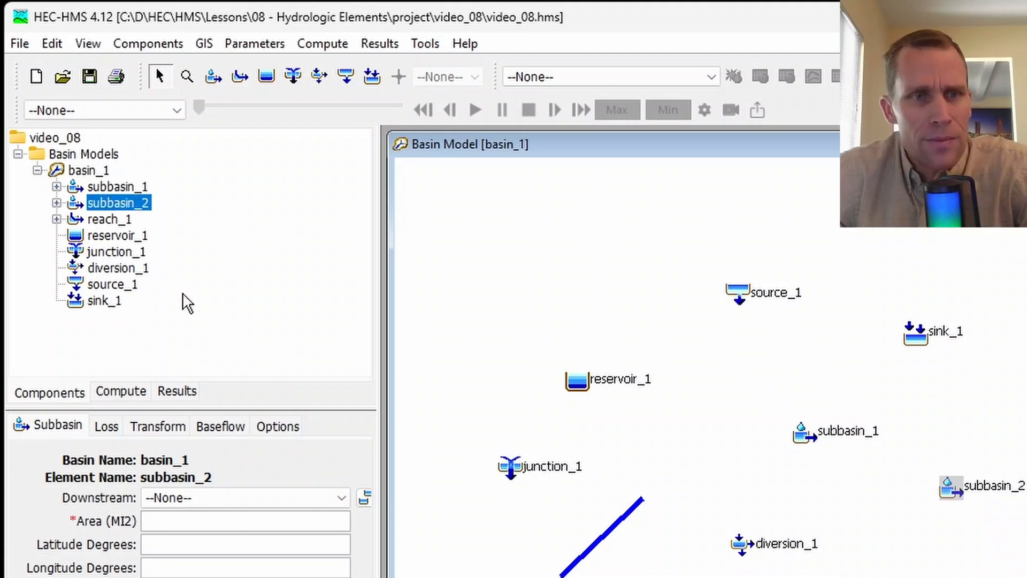
pyautogui.rightClick(123, 207)
pyautogui.click(178, 247)
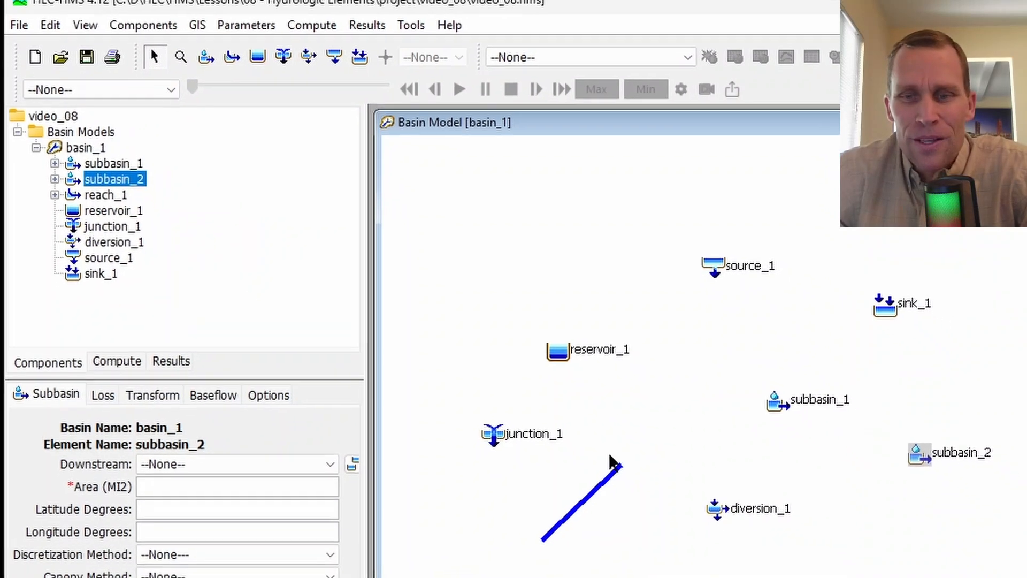
pyautogui.click(949, 526)
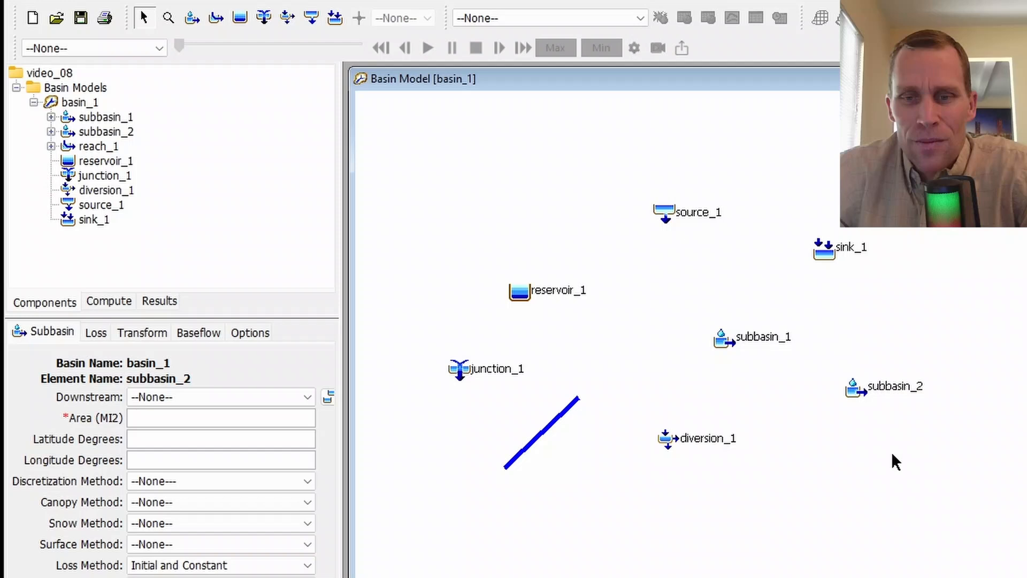
pyautogui.rightClick(892, 454)
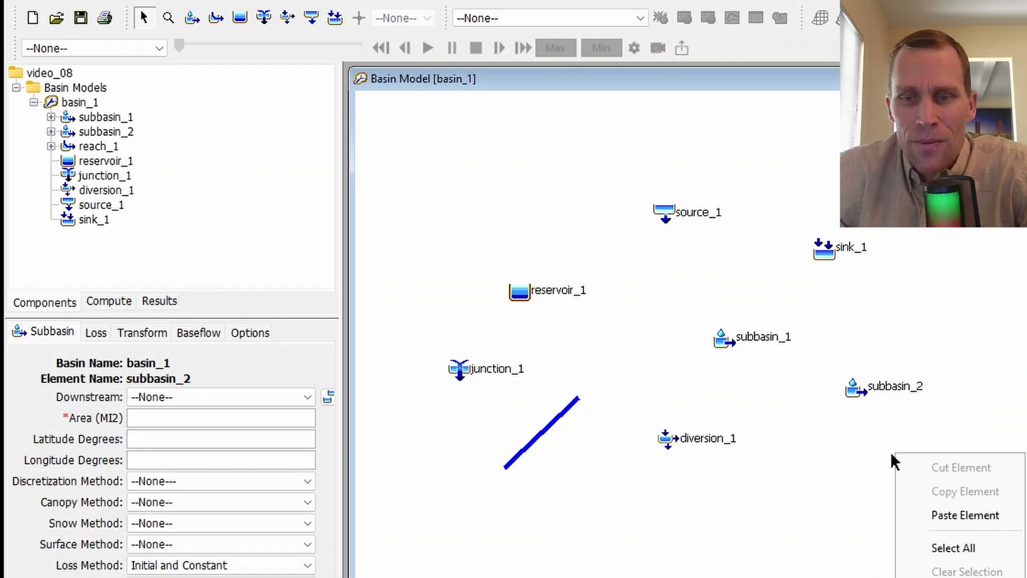
pyautogui.click(934, 517)
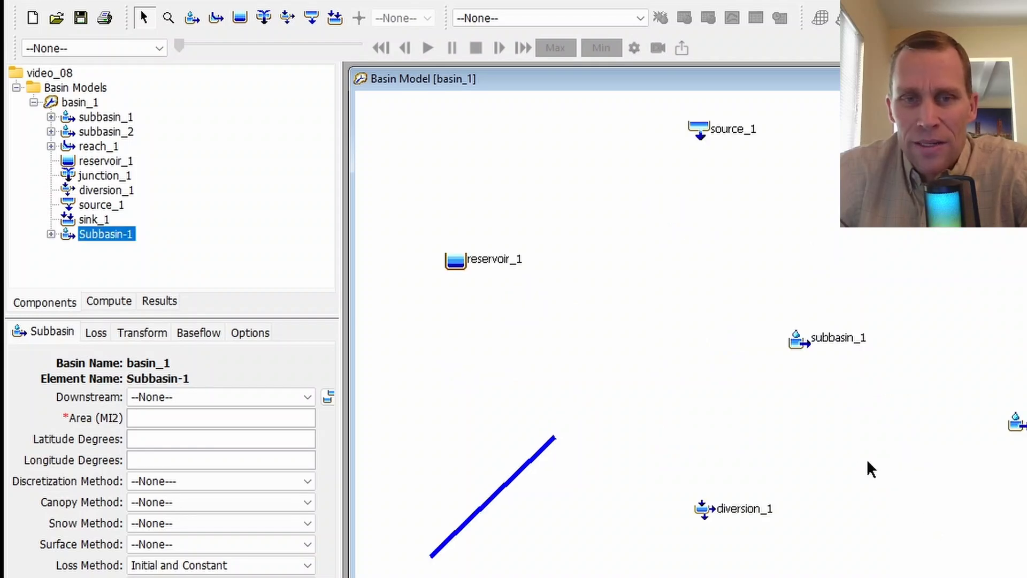
# - Rename the pasted subbasin as subbasin_3
pyautogui.scroll(-4, 795, 434)
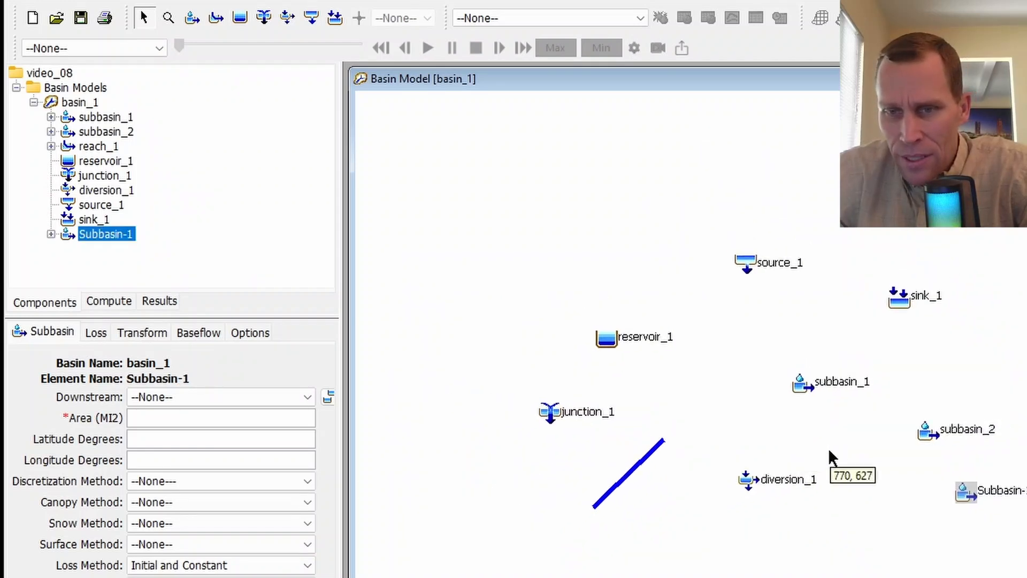
pyautogui.moveTo(829, 450); pyautogui.dragTo(736, 425)
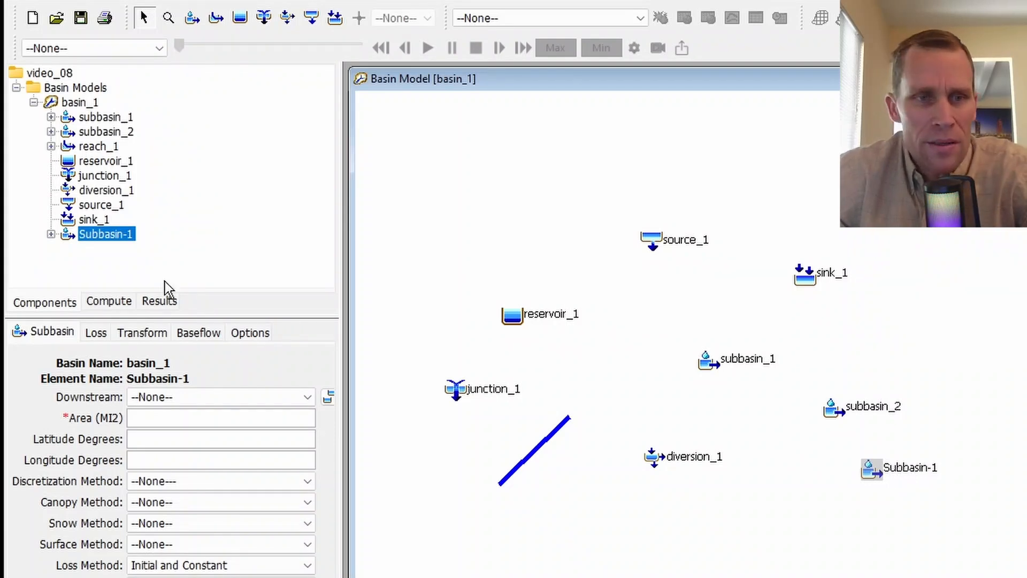
pyautogui.rightClick(117, 235)
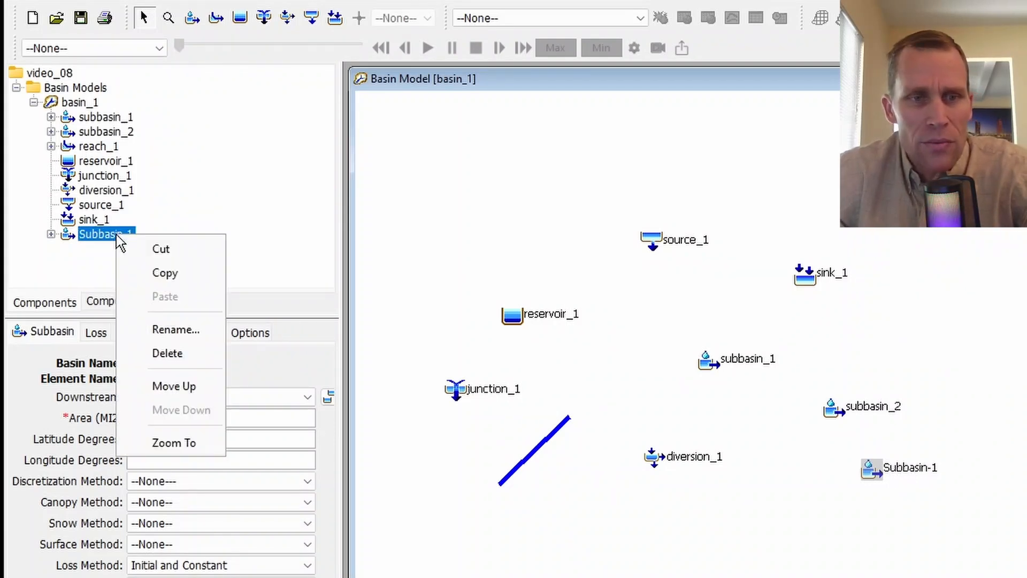
pyautogui.click(163, 352)
pyautogui.rightClick(106, 235)
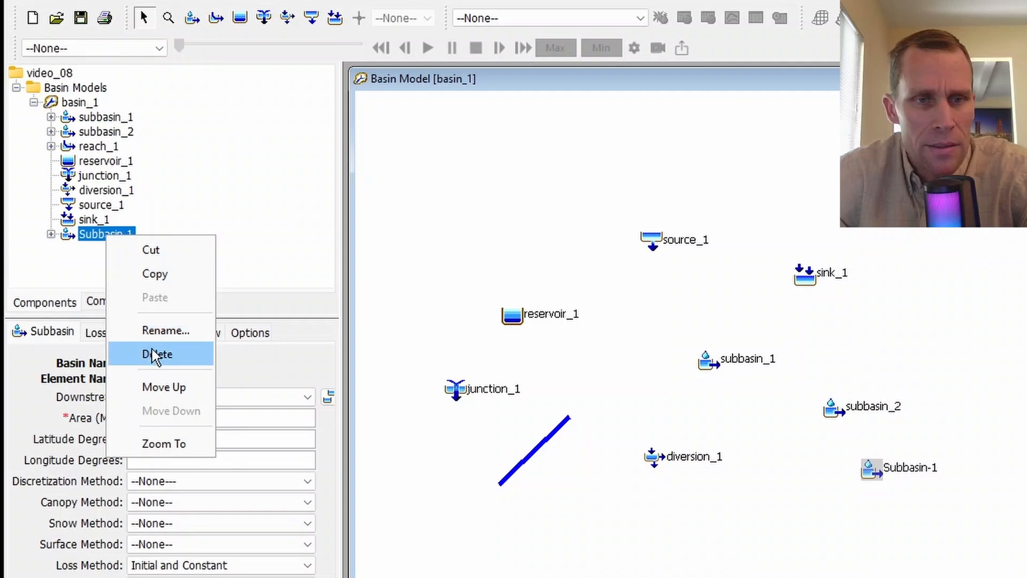
pyautogui.click(161, 330)
pyautogui.write('sub')
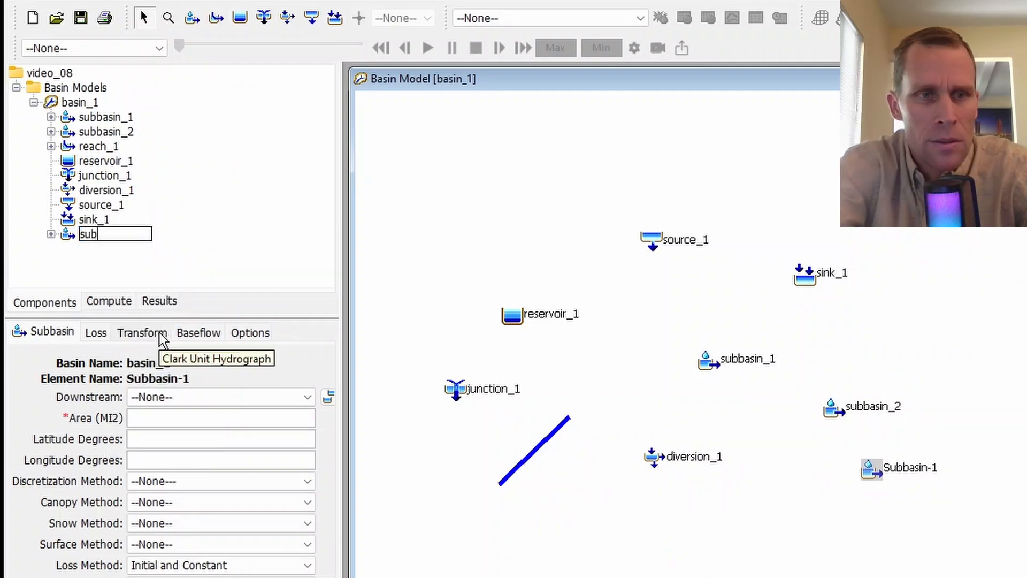
pyautogui.write('basin_3')
pyautogui.press('Return')
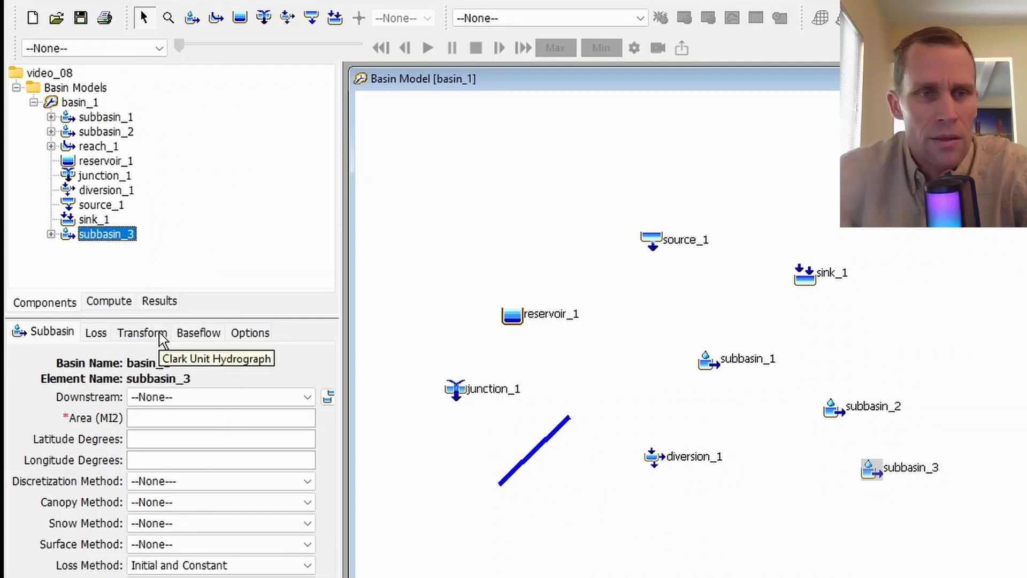
# - Move subbasin_3 up two places in basin_1's element list, so that it sits above source_1
pyautogui.rightClick(117, 229)
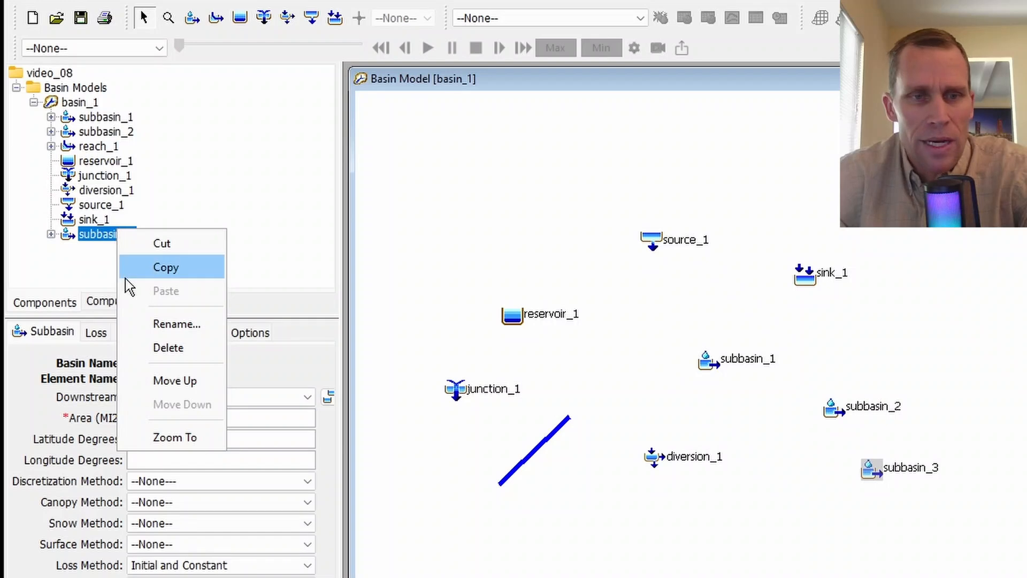
pyautogui.click(172, 380)
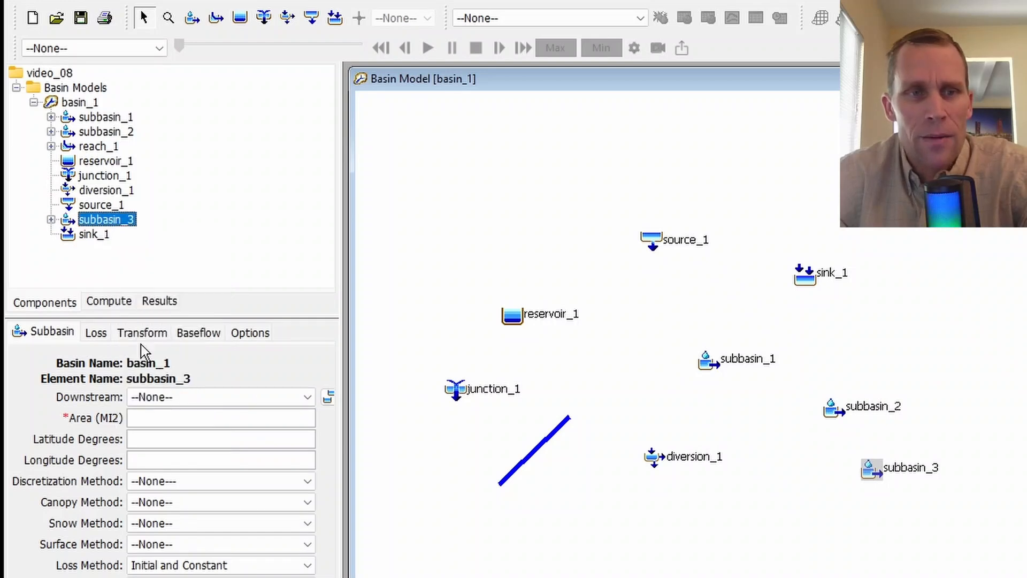
pyautogui.rightClick(107, 220)
pyautogui.click(166, 369)
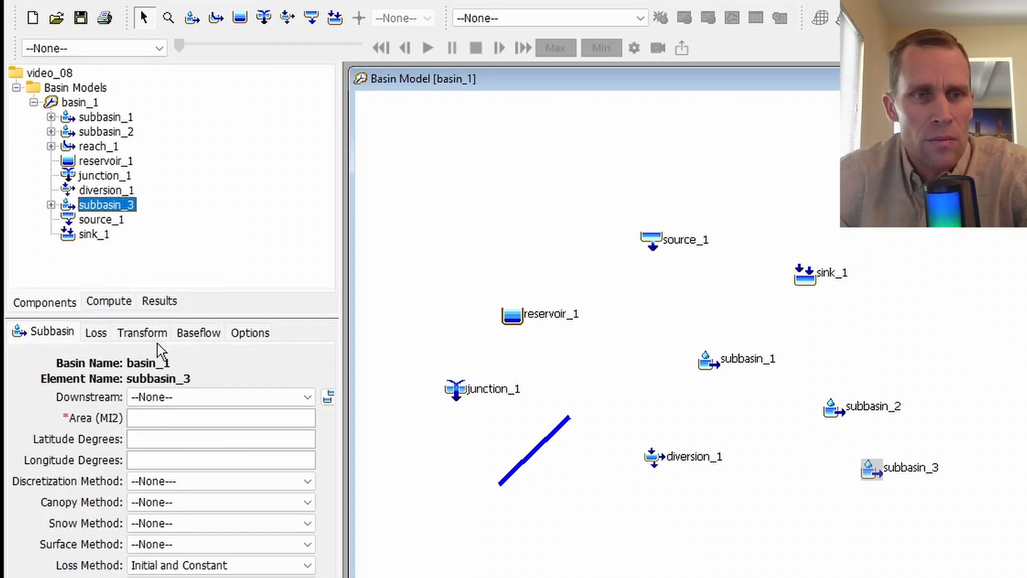
# - Move subbasin_3 up in basin_1's element list so that it sits directly below subbasin_2
pyautogui.rightClick(142, 163)
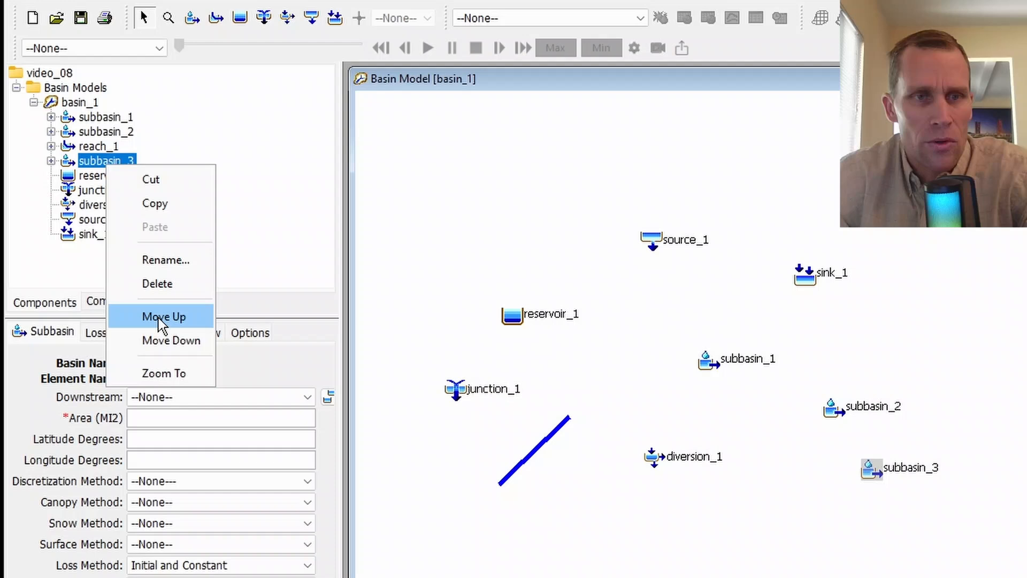
pyautogui.click(161, 317)
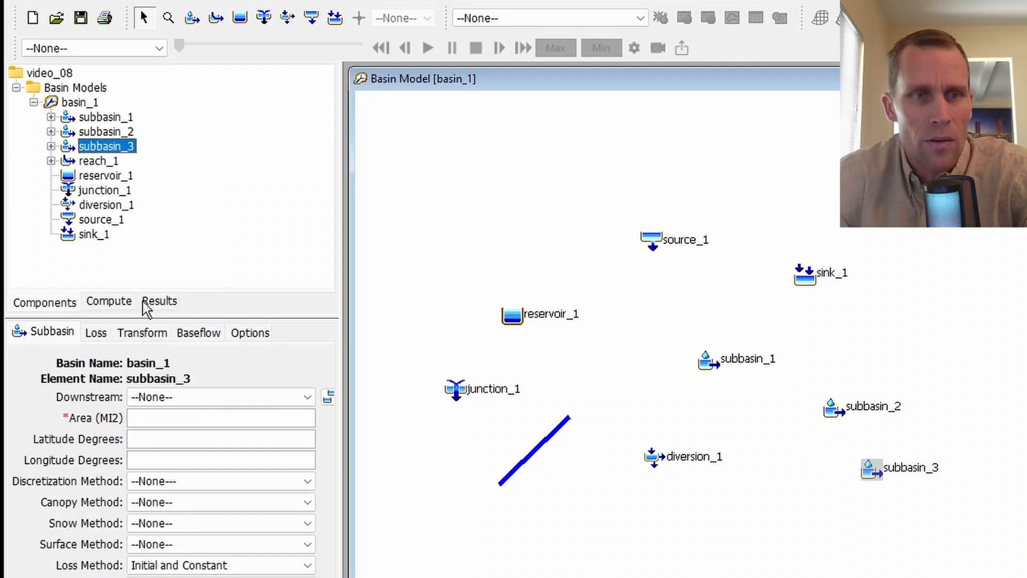
# - Examine subbasin_3's method components in the element tree, collapse them, and show its options in the component editor
pyautogui.click(51, 146)
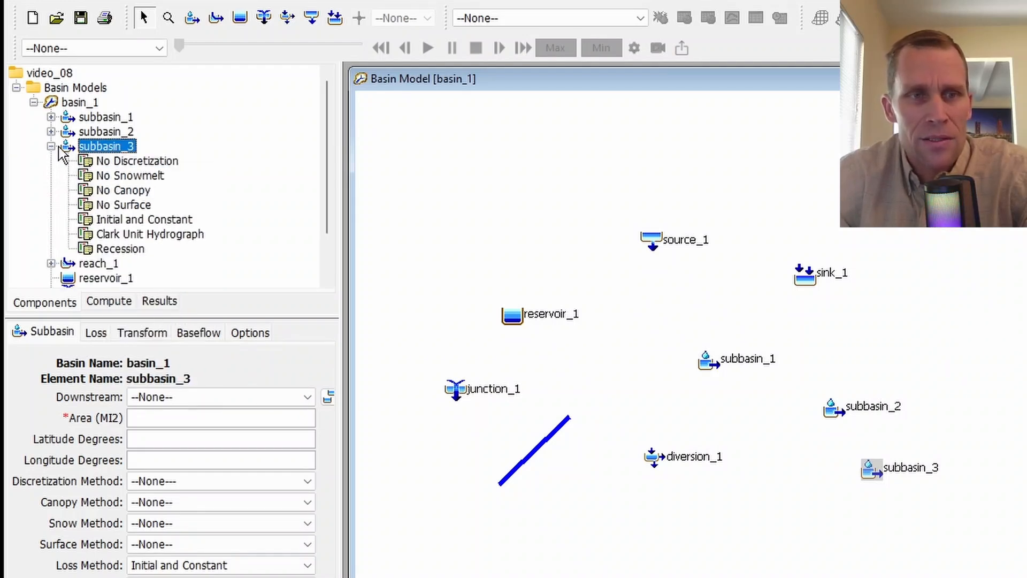
pyautogui.click(51, 146)
pyautogui.click(51, 161)
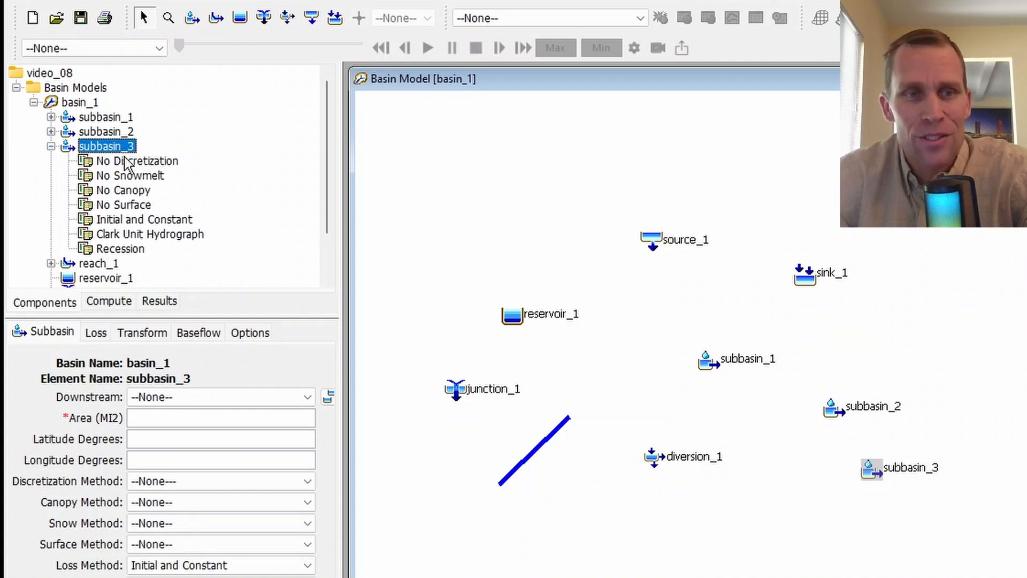
pyautogui.click(51, 146)
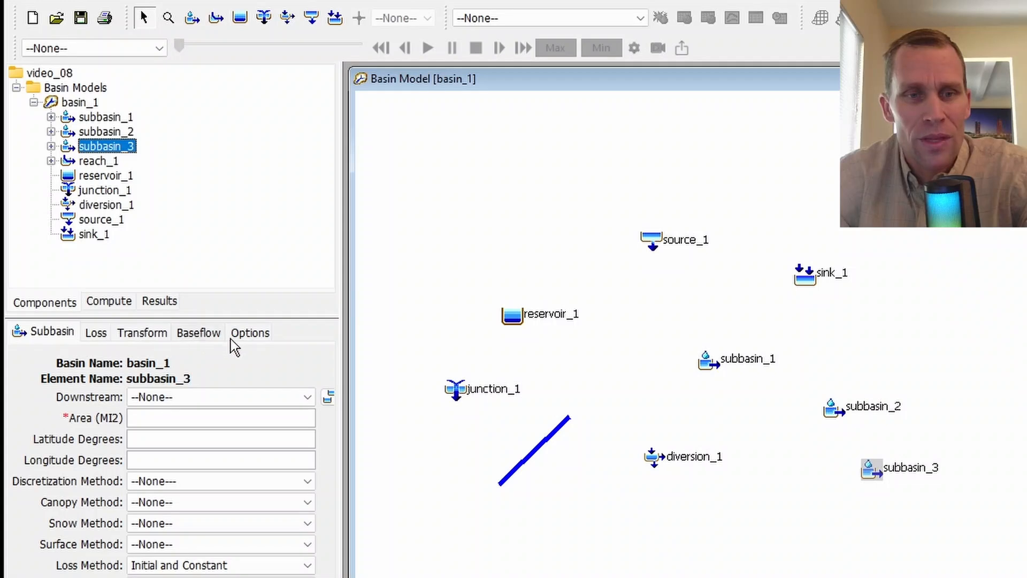
pyautogui.click(248, 334)
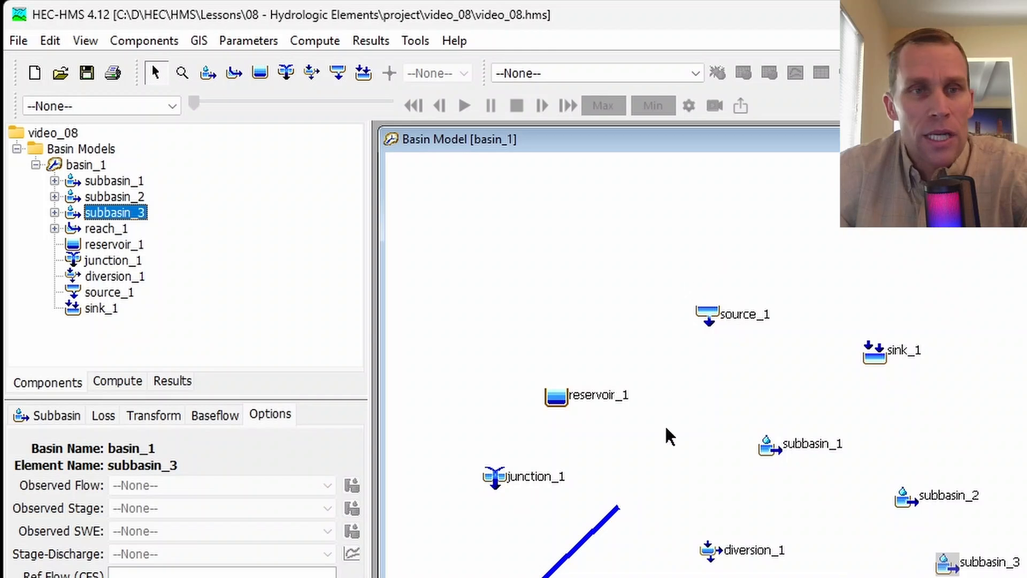
# - Select all elements of basin_1 at once and clear the selection
pyautogui.click(54, 43)
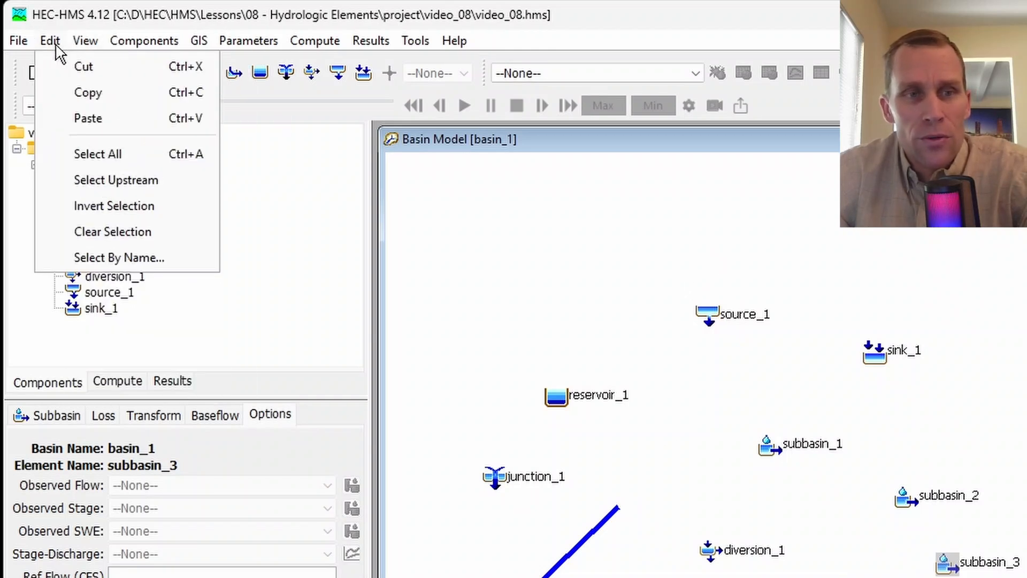
pyautogui.click(86, 152)
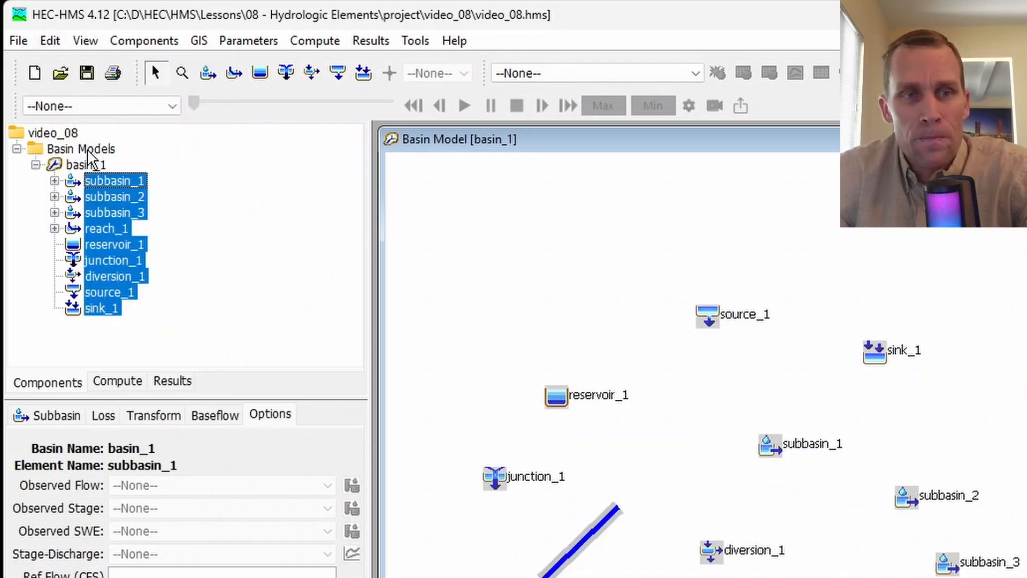
pyautogui.click(49, 41)
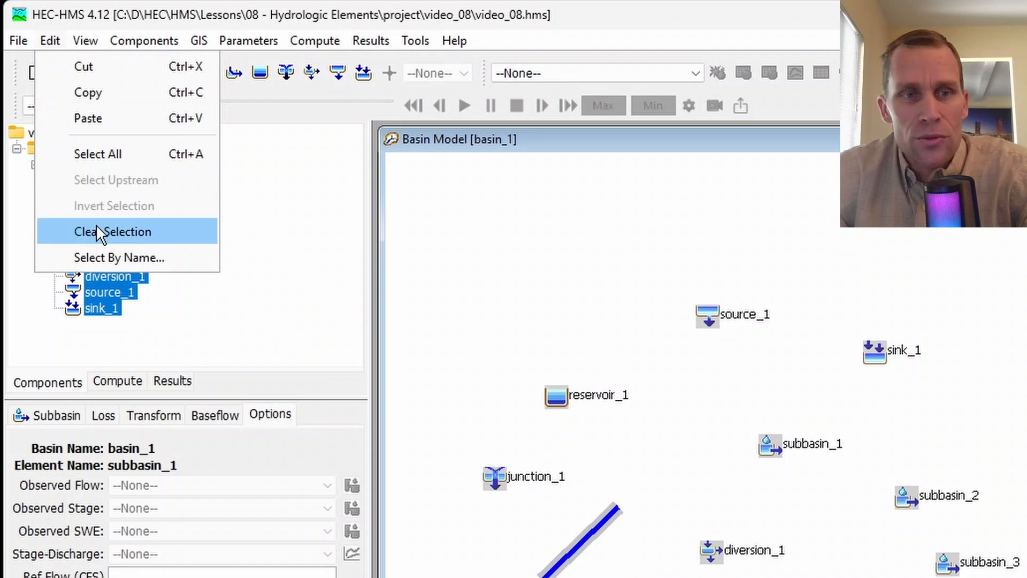
pyautogui.click(101, 231)
# - Select junction_1 on the map and apply Select Upstream to it
pyautogui.click(50, 40)
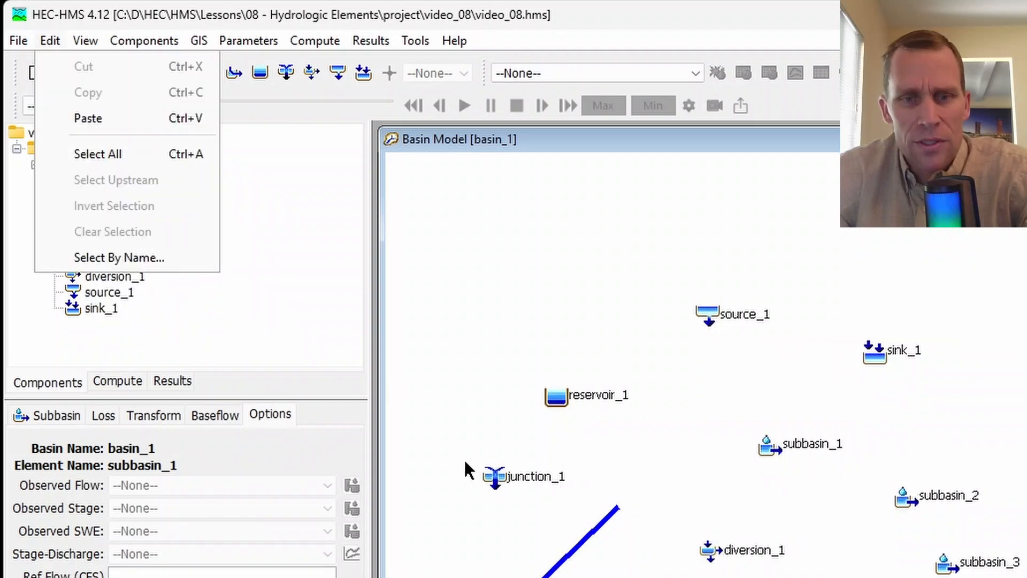
pyautogui.click(529, 489)
pyautogui.click(511, 482)
pyautogui.click(49, 41)
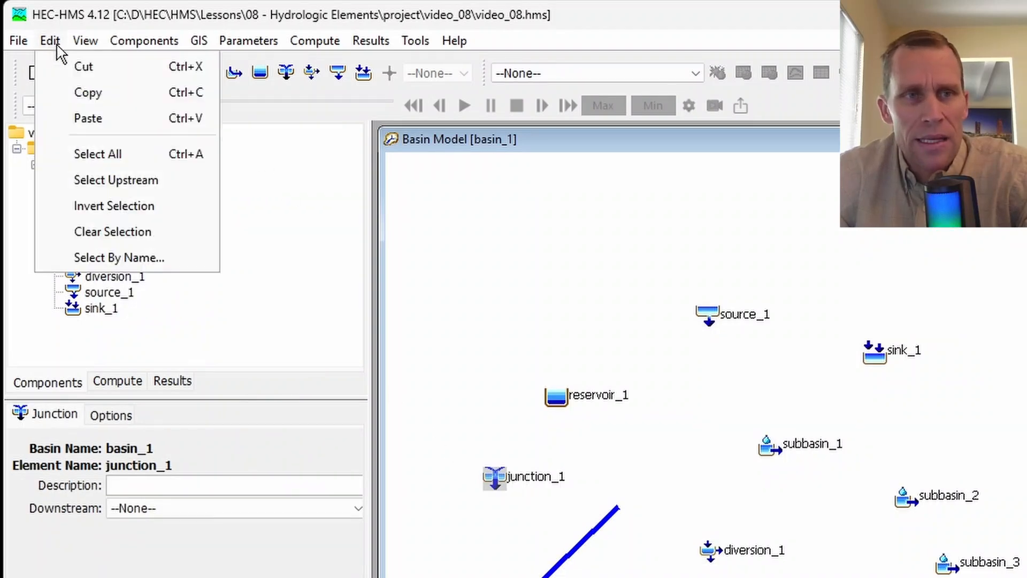
pyautogui.click(117, 178)
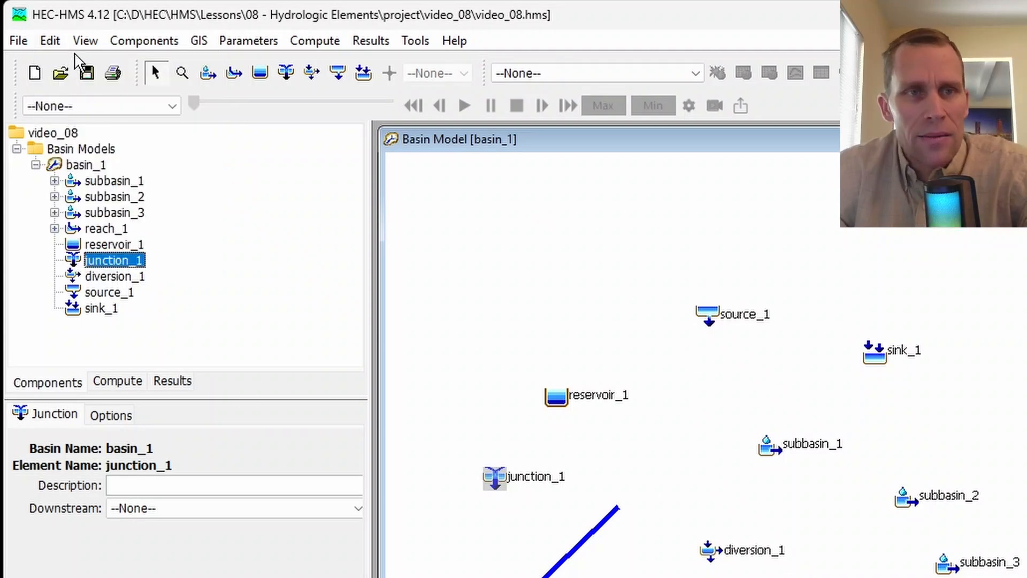
# - Select subbasin_1 through subbasin_3 in the element tree, invert the selection, and invert it back to the subbasins
pyautogui.click(54, 43)
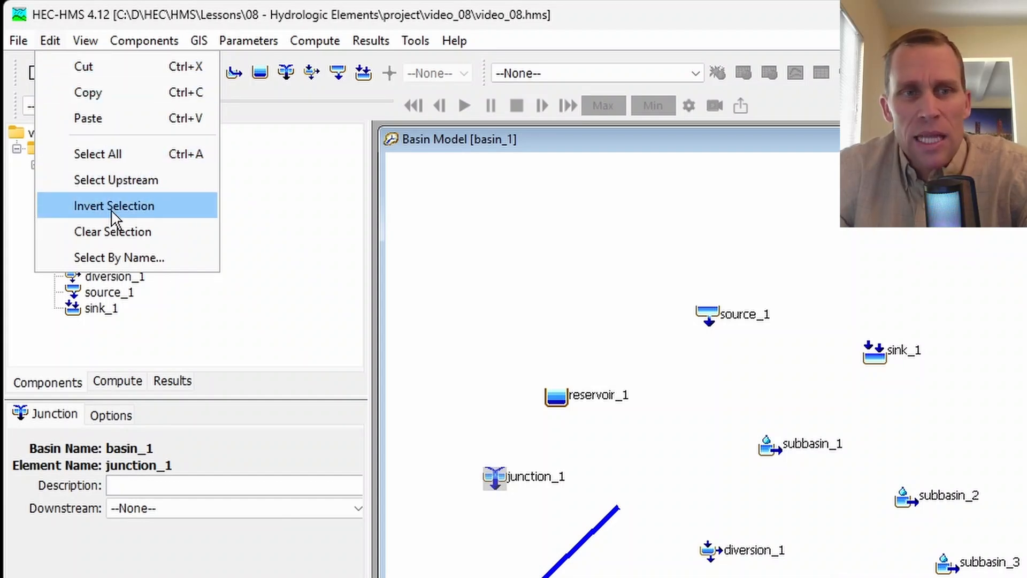
pyautogui.click(251, 280)
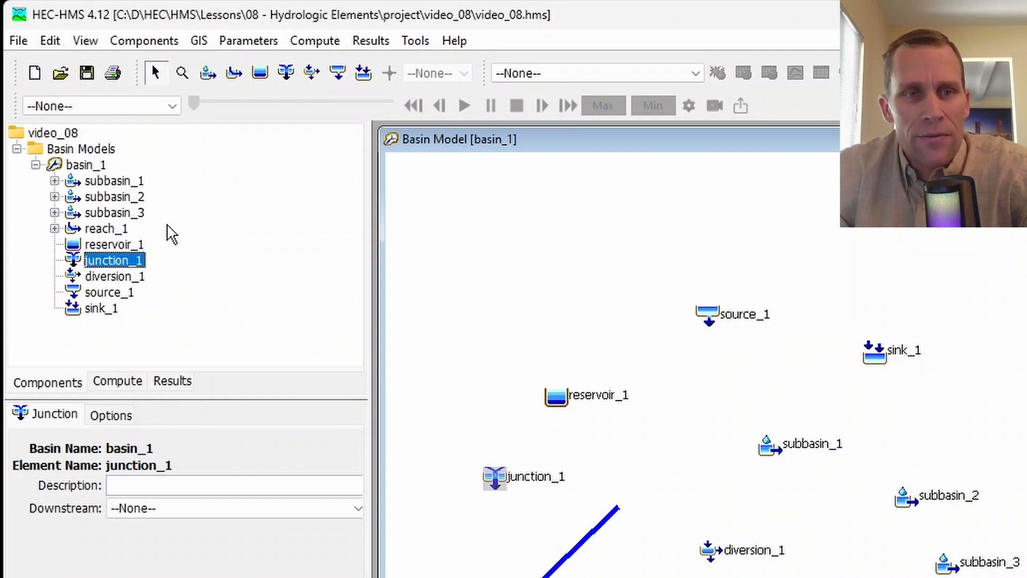
pyautogui.click(123, 184)
pyautogui.keyDown('shift'); pyautogui.click(125, 212); pyautogui.keyUp('shift')
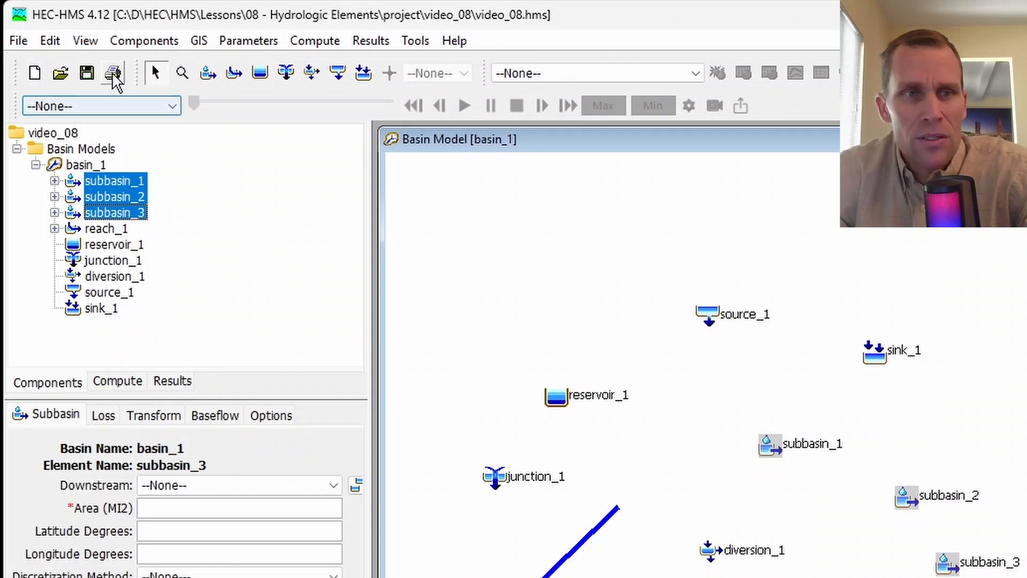
pyautogui.click(88, 44)
pyautogui.moveTo(49, 41)
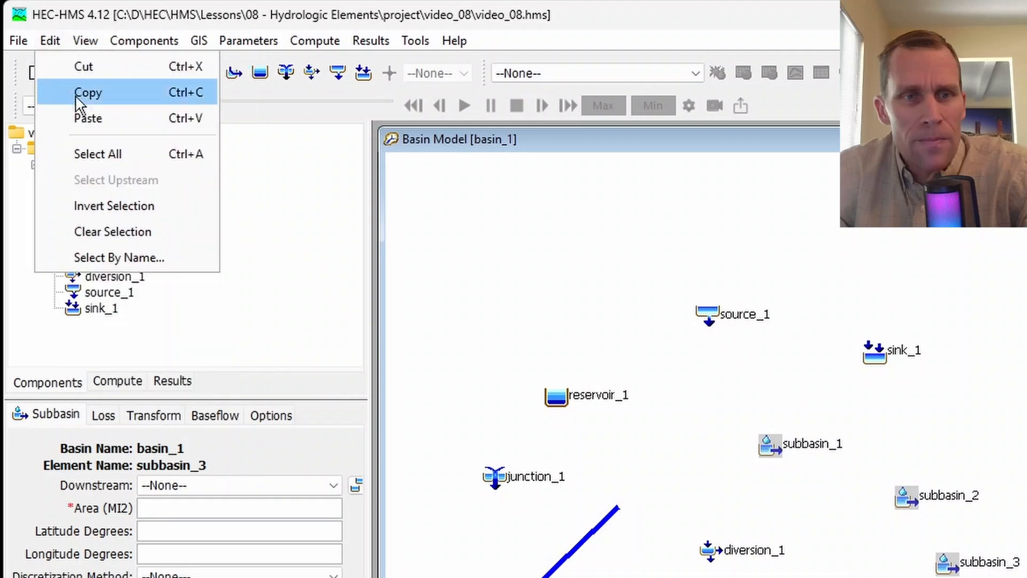
pyautogui.click(122, 207)
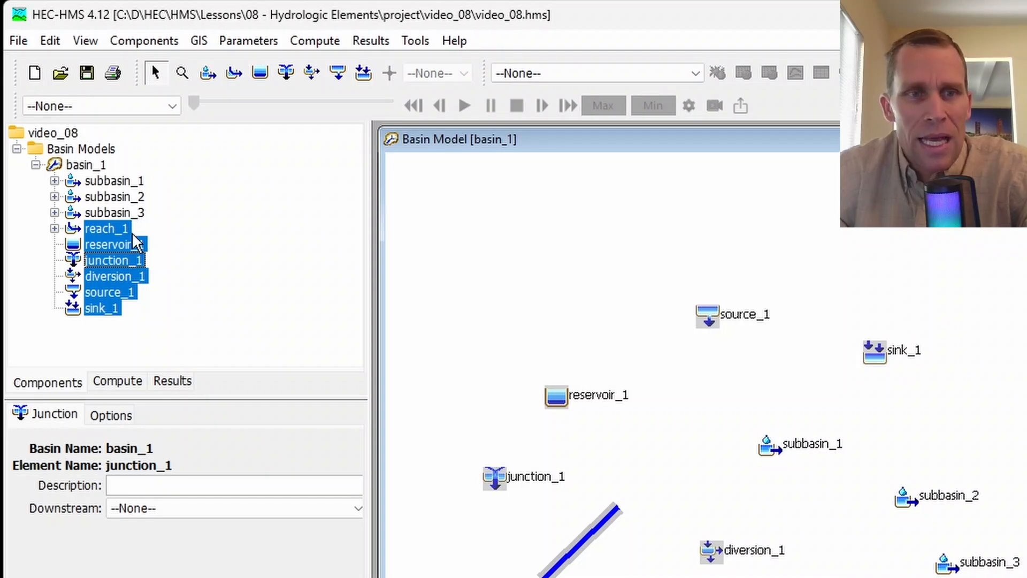
pyautogui.click(51, 41)
pyautogui.click(114, 203)
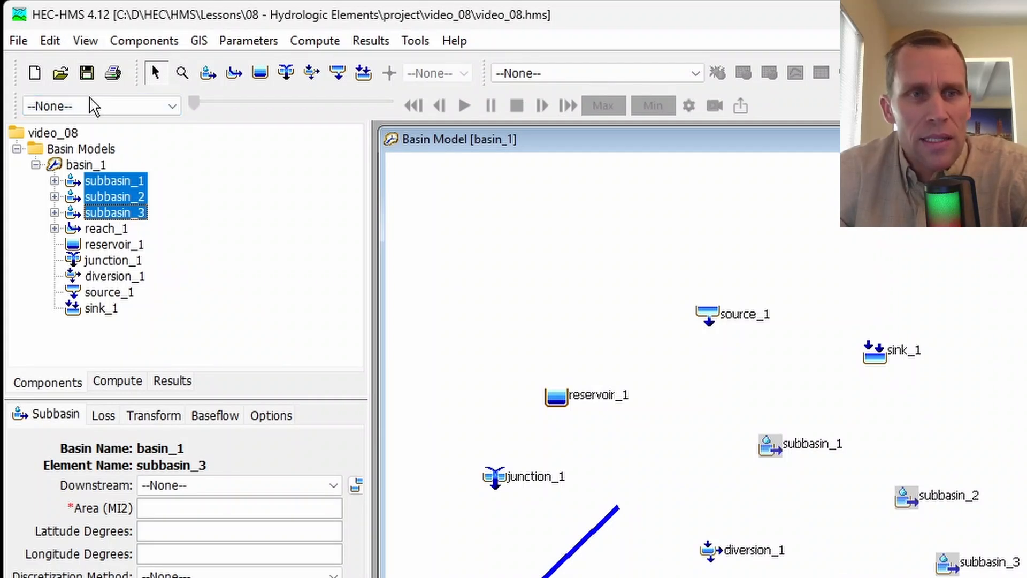
# - Open Select By Name, clear the current element selection, and move the dialog off the basin map
pyautogui.click(76, 45)
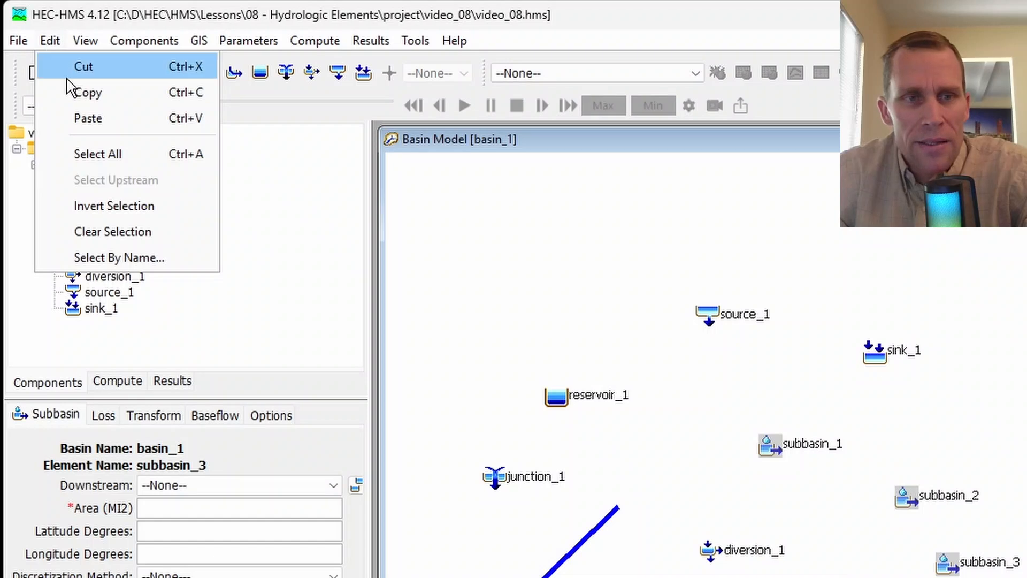
pyautogui.click(114, 258)
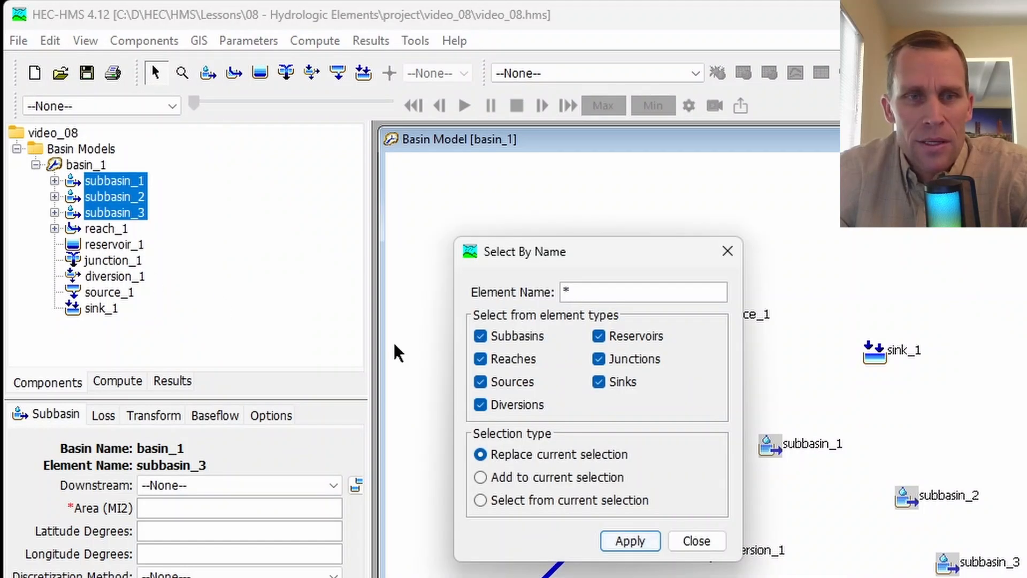
pyautogui.click(160, 193)
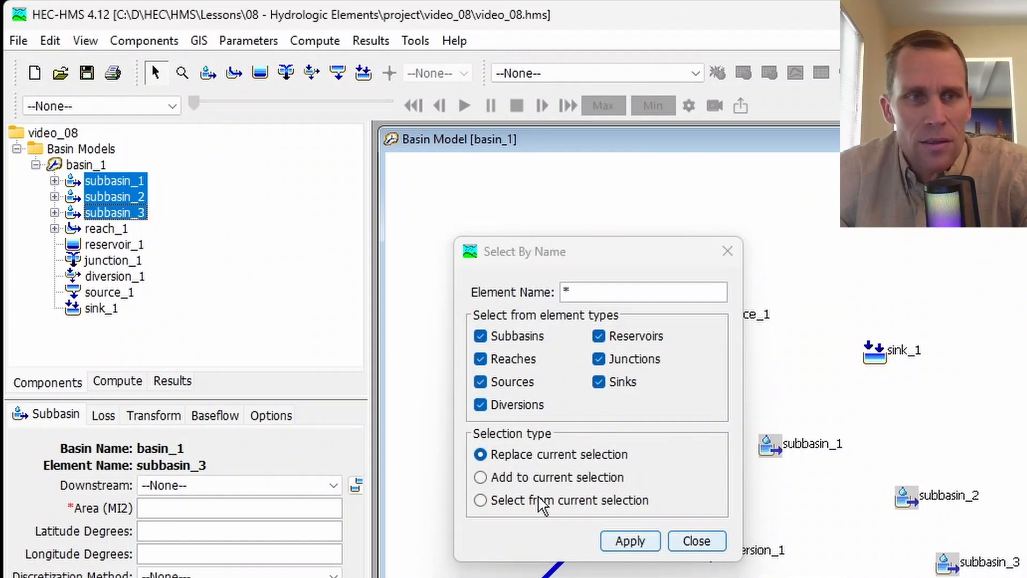
pyautogui.click(50, 41)
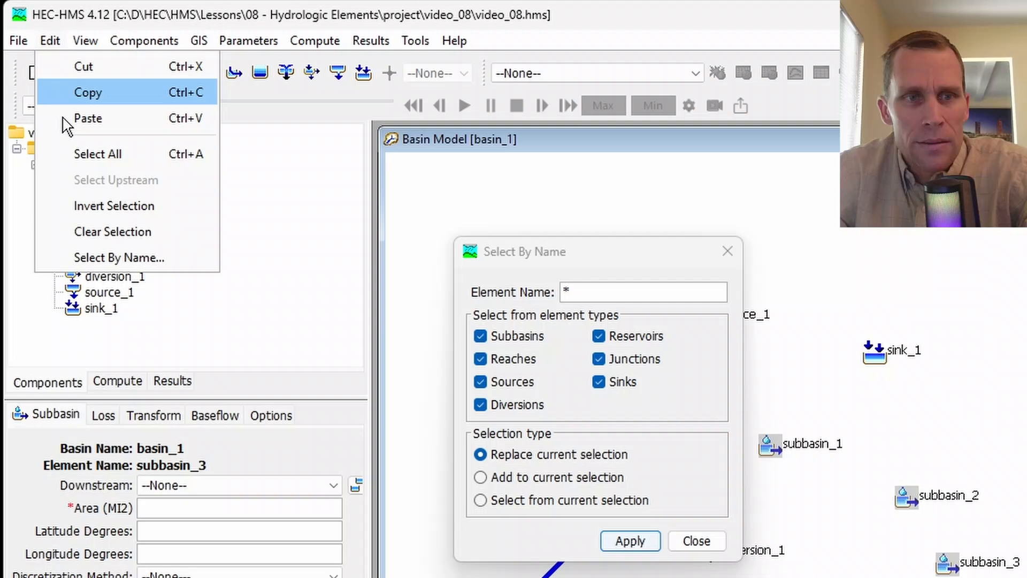
pyautogui.click(86, 229)
pyautogui.moveTo(580, 259); pyautogui.dragTo(286, 346)
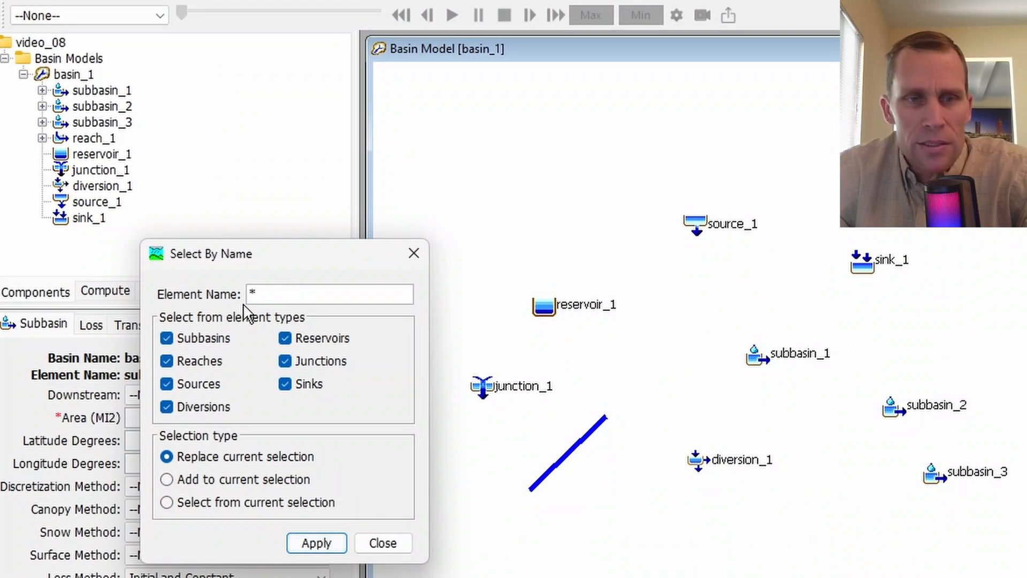
# - Select only the subbasins by name with the pattern *, excluding every other element type and replacing the current selection
pyautogui.moveTo(274, 294); pyautogui.dragTo(247, 296)
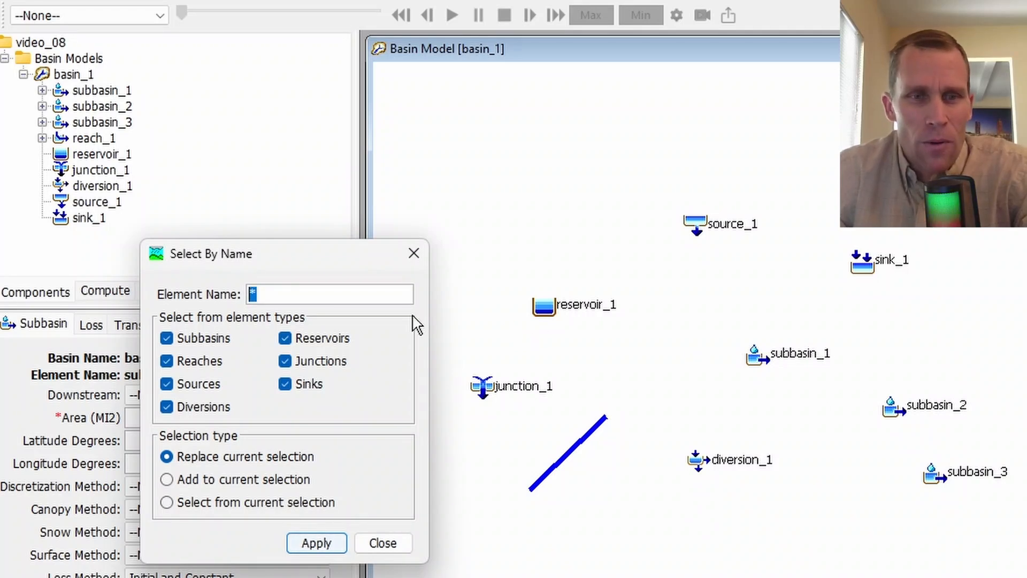
pyautogui.click(166, 361)
pyautogui.click(166, 384)
pyautogui.click(167, 406)
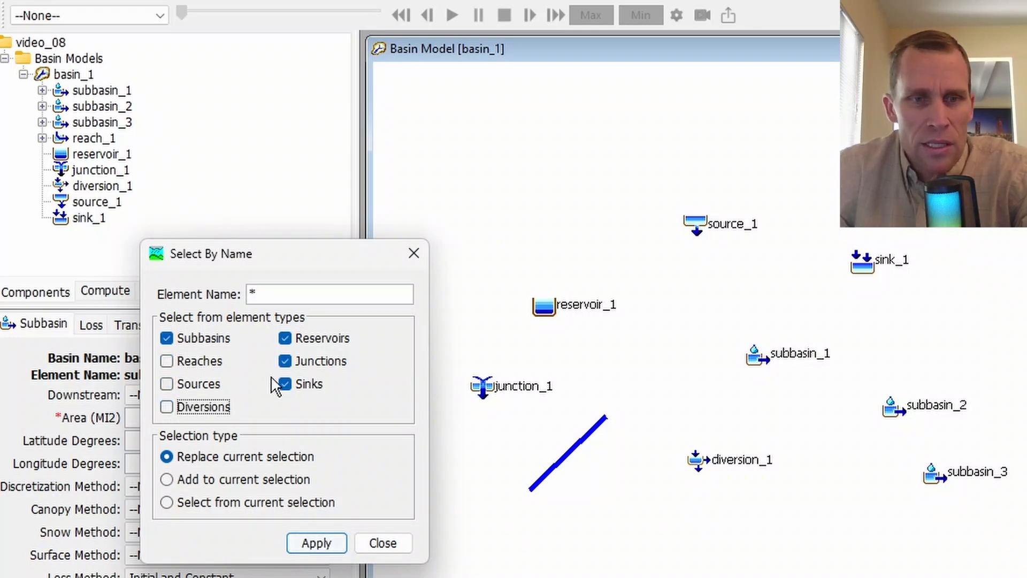
pyautogui.click(284, 384)
pyautogui.click(285, 361)
pyautogui.click(284, 338)
pyautogui.click(257, 294)
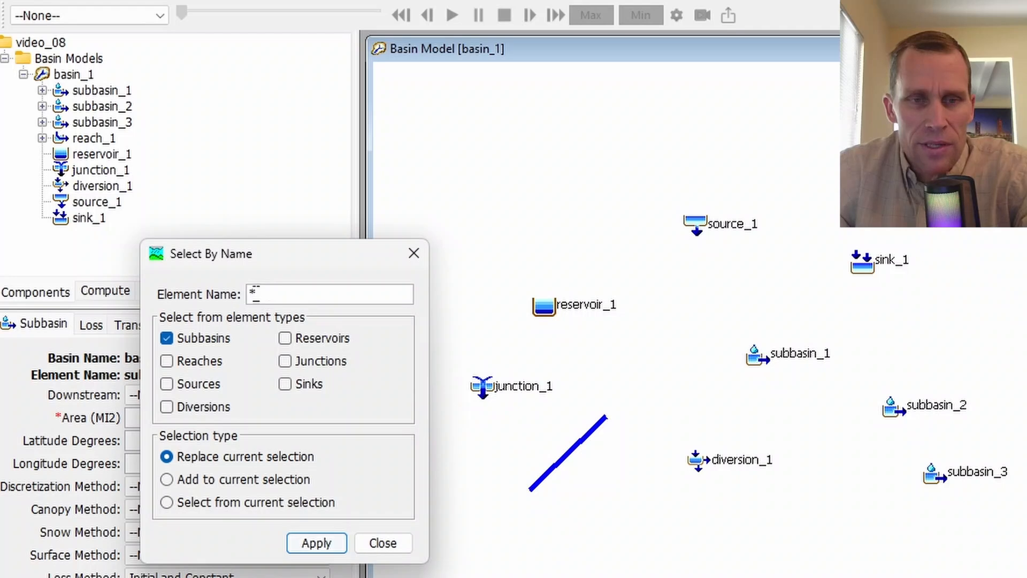
pyautogui.moveTo(256, 294); pyautogui.dragTo(229, 300)
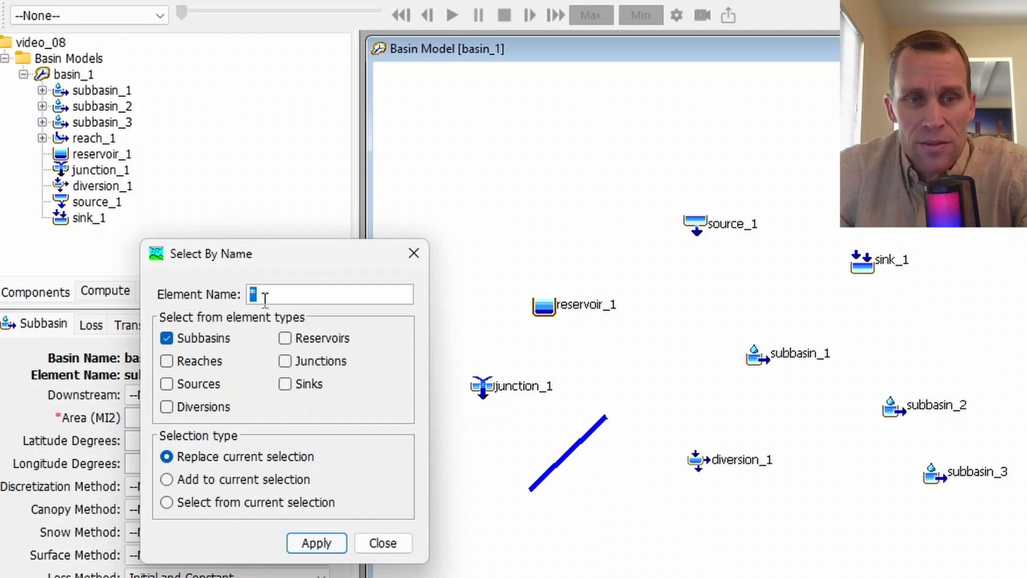
pyautogui.click(317, 543)
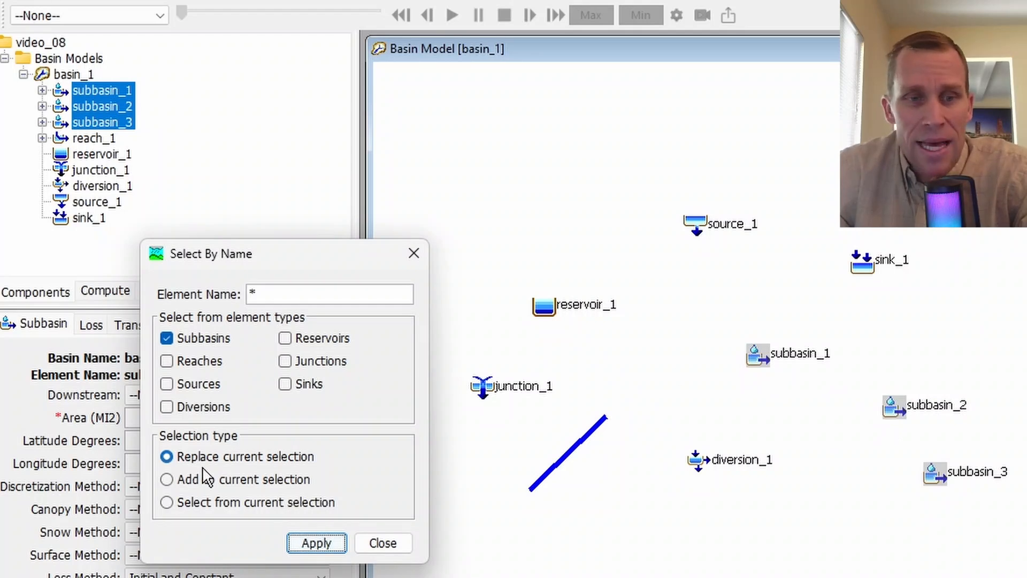
# - Add only the reservoirs to the current subbasin selection, and replace that selection with the reservoirs alone
pyautogui.click(167, 479)
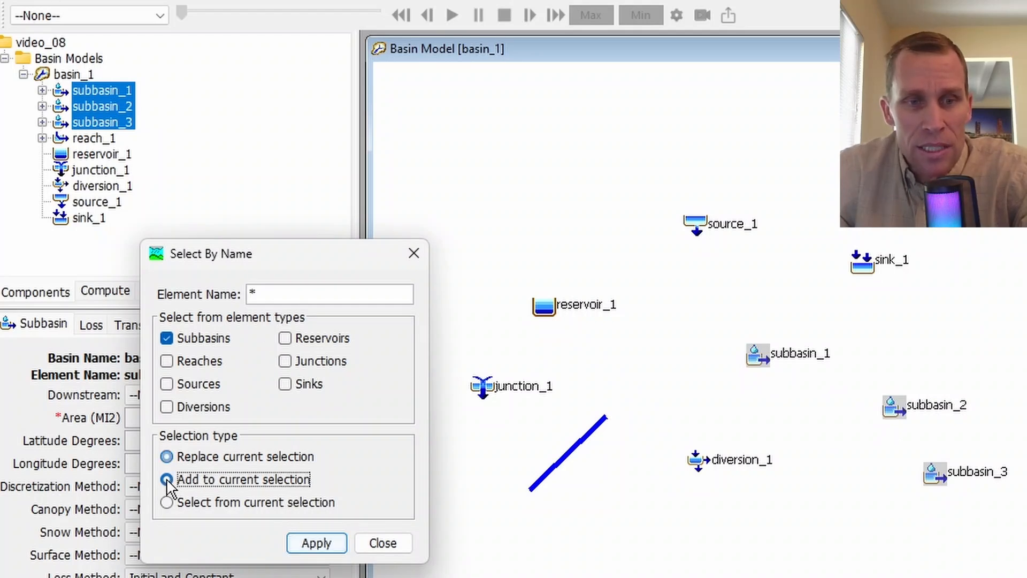
pyautogui.click(285, 338)
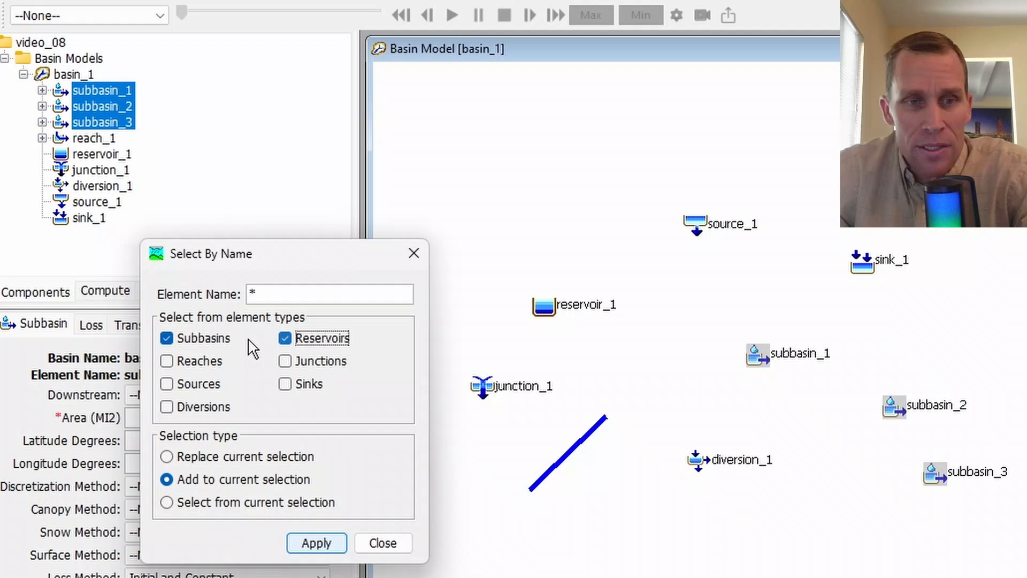
pyautogui.click(167, 340)
pyautogui.click(306, 542)
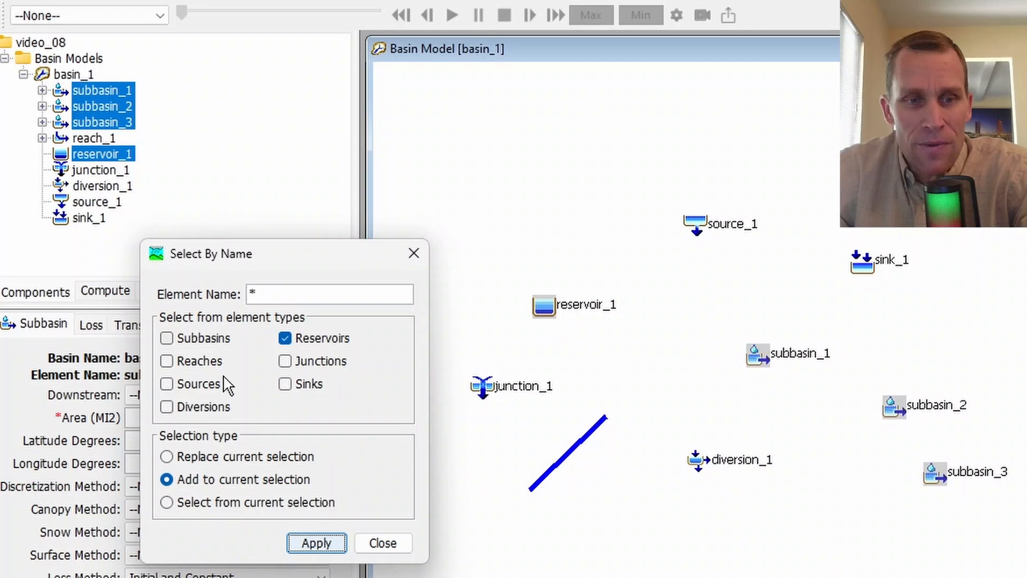
pyautogui.click(166, 457)
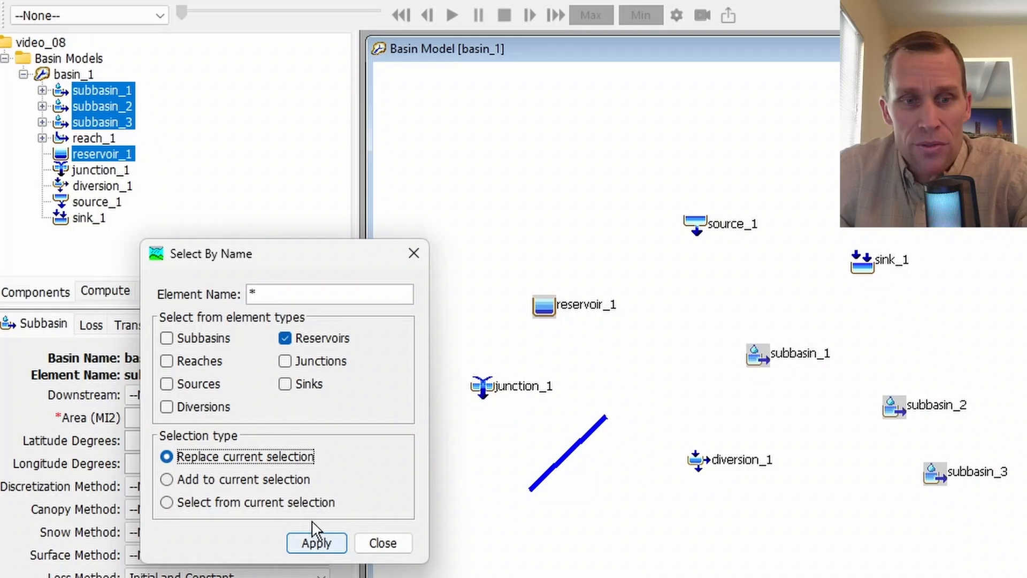
pyautogui.click(324, 540)
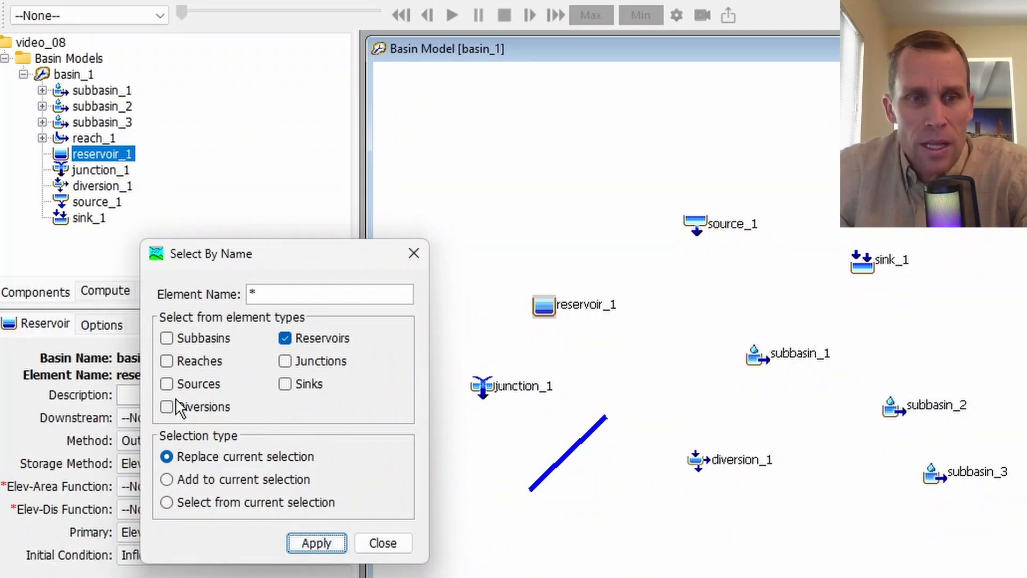
# - Include subbasins, reaches, sources, diversions, sinks and junctions alongside reservoirs in the Select By Name element types
pyautogui.click(166, 338)
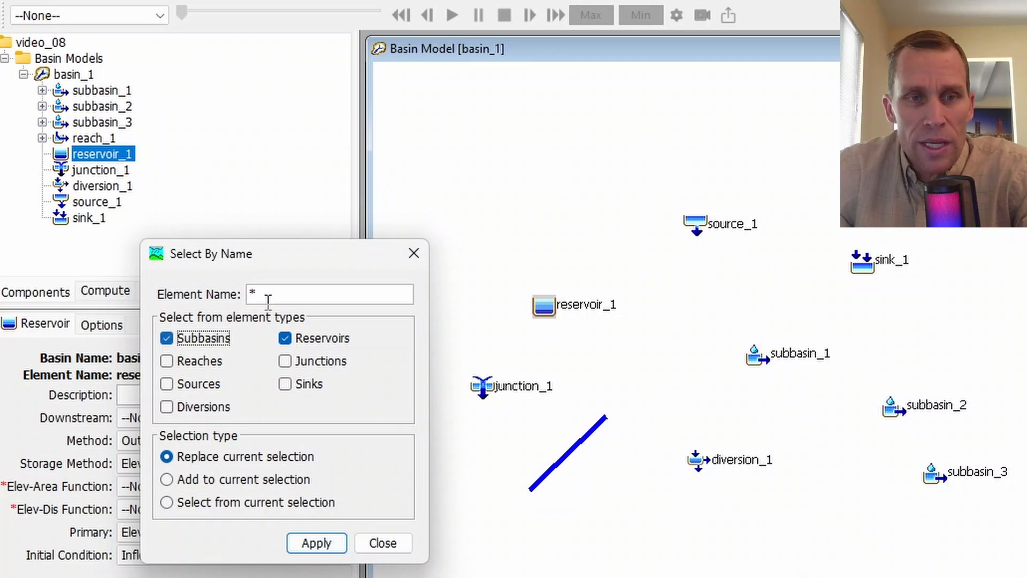
pyautogui.click(166, 361)
pyautogui.click(166, 384)
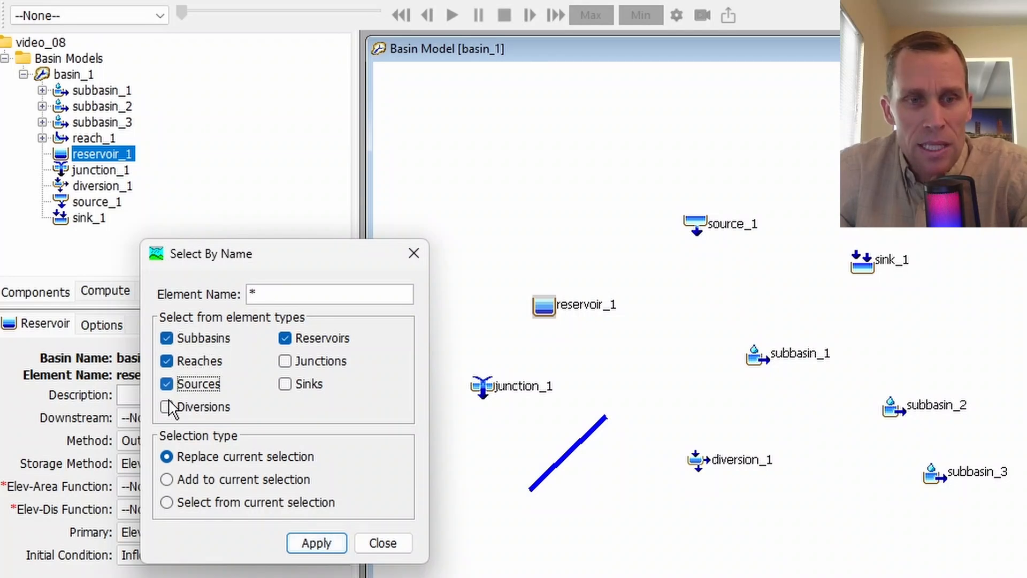
pyautogui.click(166, 407)
pyautogui.click(285, 384)
pyautogui.click(287, 362)
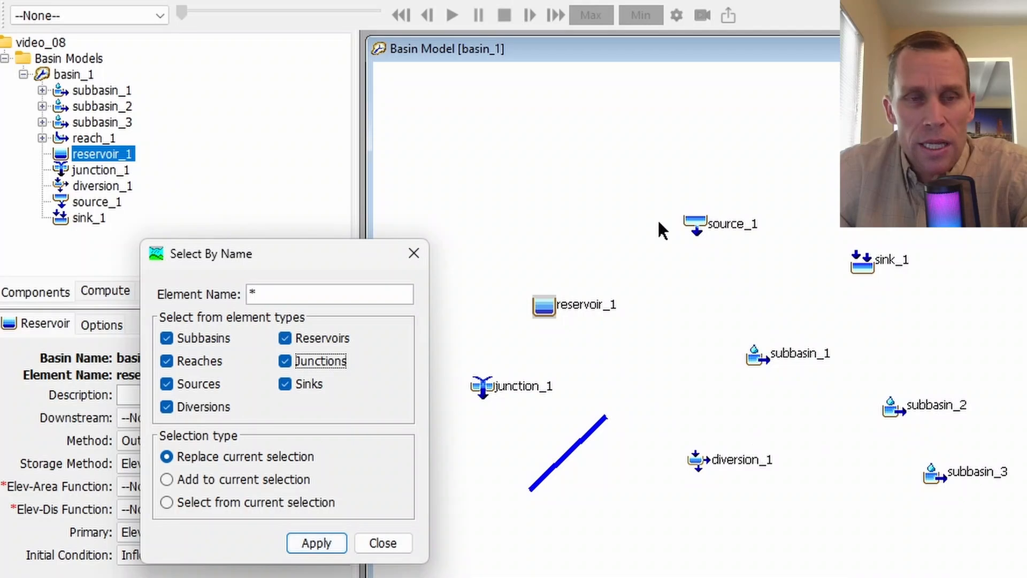
# - Select every element whose name matches the pattern s*, across all element types, replacing the current selection
pyautogui.click(297, 291)
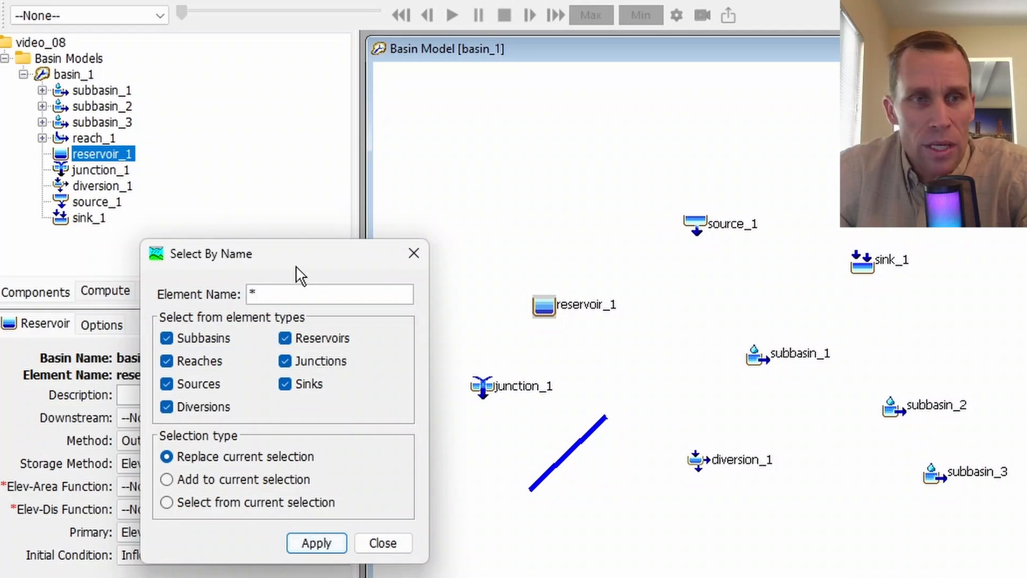
pyautogui.press('BackSpace')
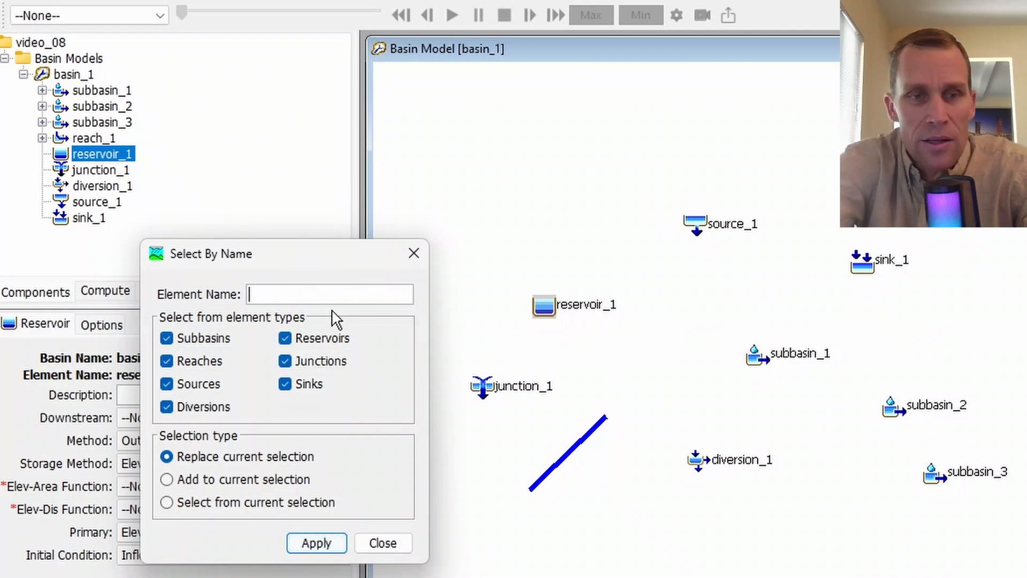
pyautogui.write('s*')
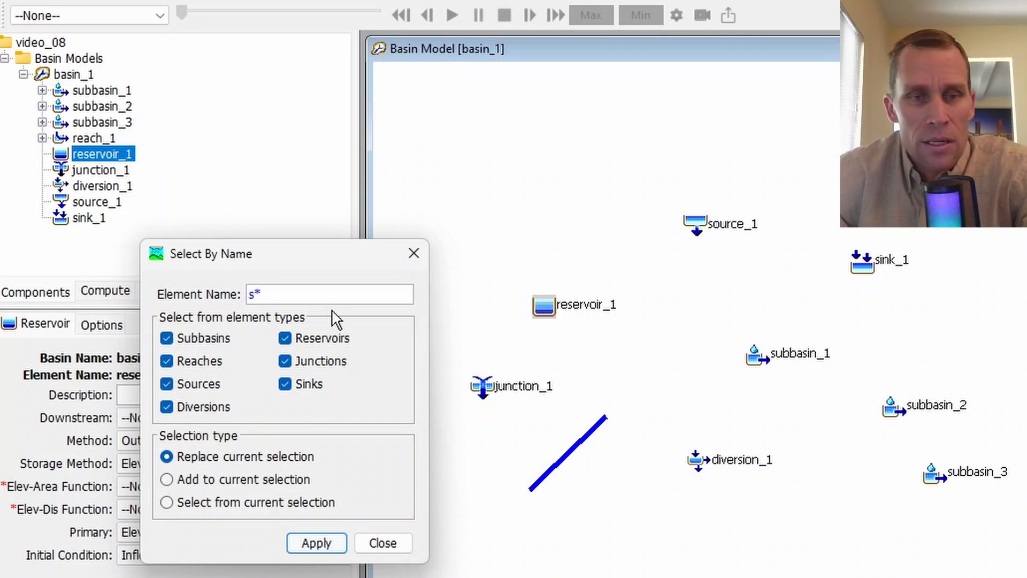
pyautogui.click(323, 541)
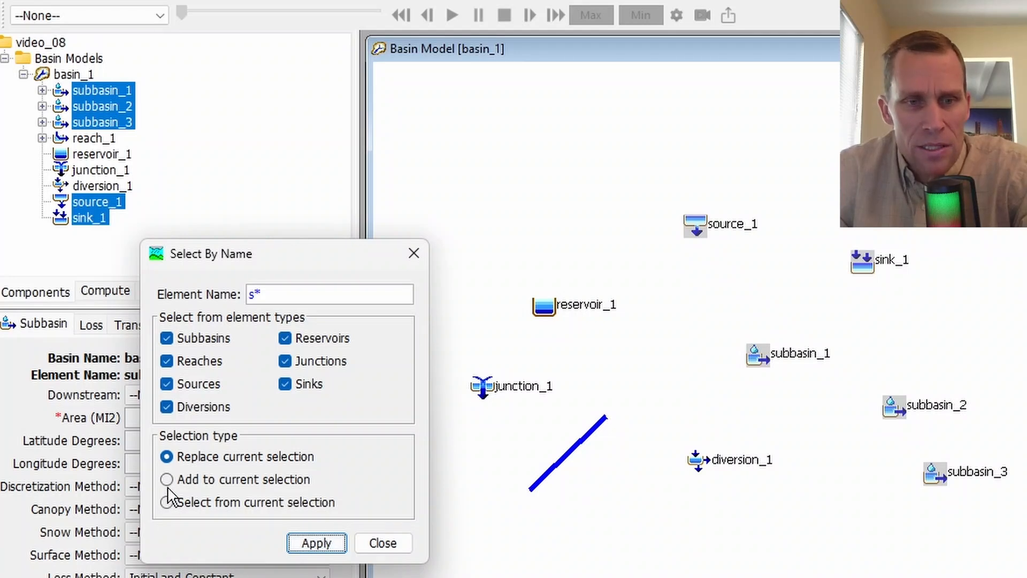
# - Replace the current selection with all elements whose names match the pattern r*
pyautogui.click(165, 453)
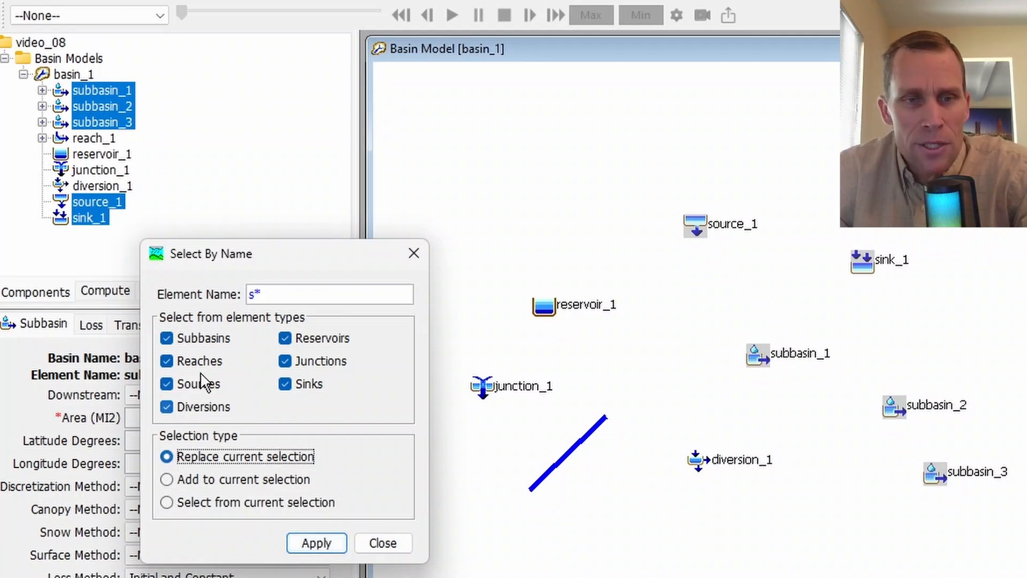
pyautogui.click(248, 294)
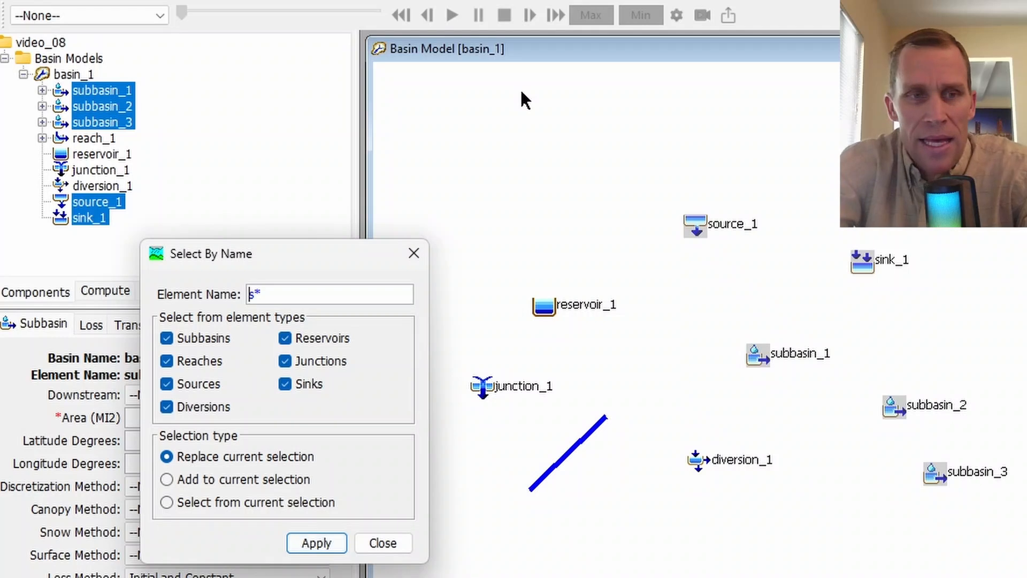
pyautogui.press('Delete')
pyautogui.write('r')
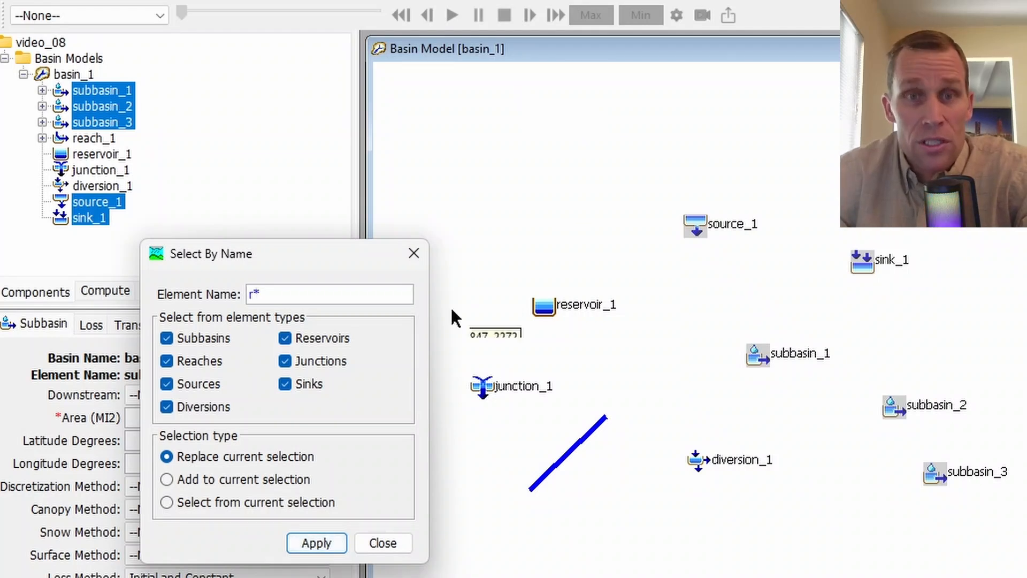
pyautogui.click(317, 543)
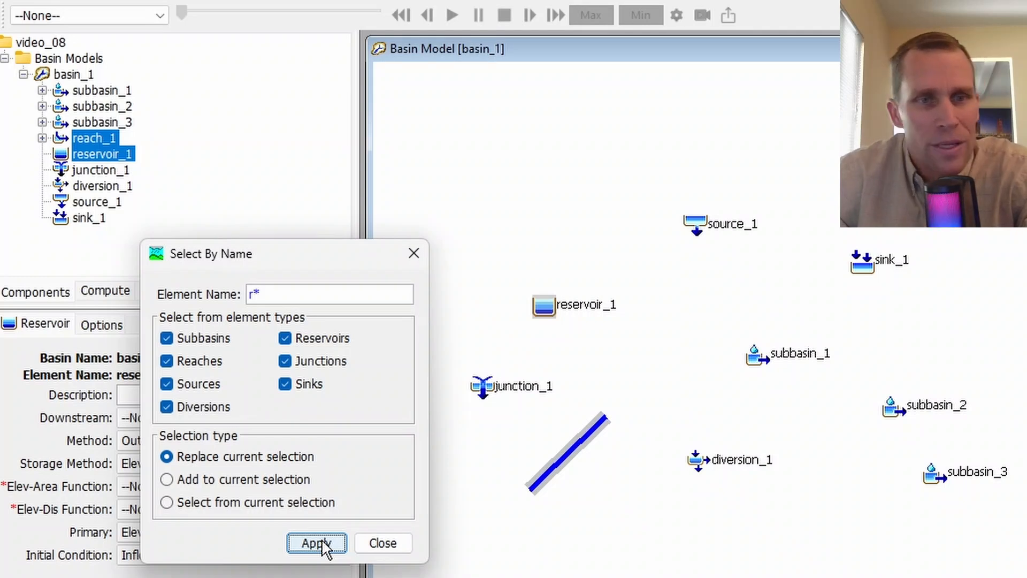
# - Select all elements with names matching *a* in place of the current selection, and close Select By Name
pyautogui.doubleClick(275, 293)
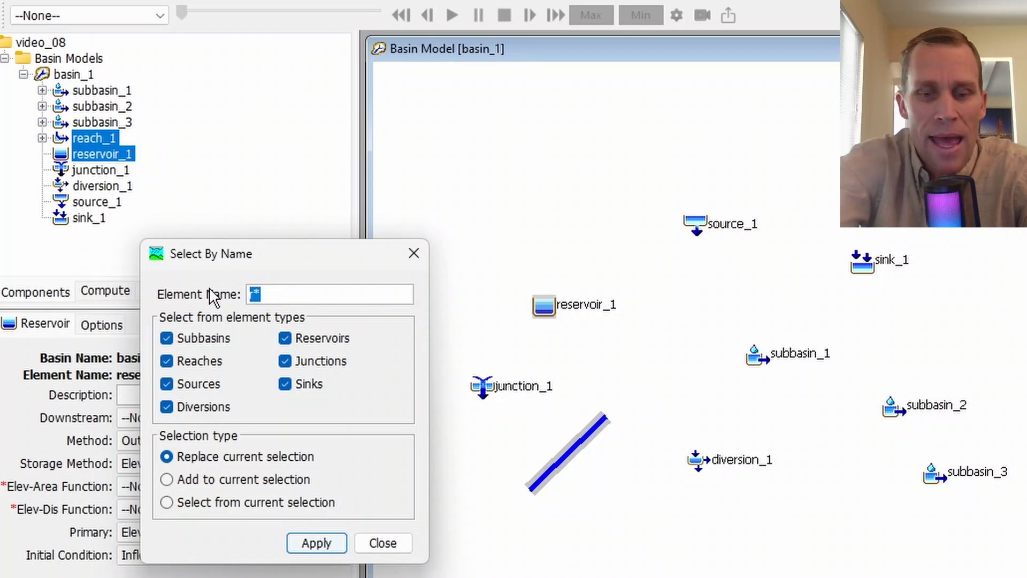
pyautogui.write('*a*')
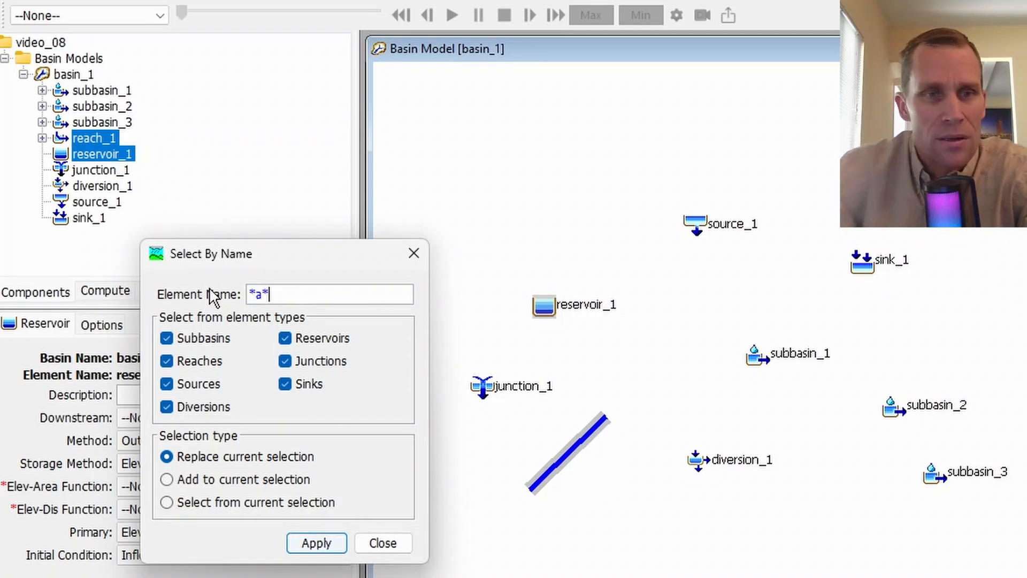
pyautogui.click(310, 543)
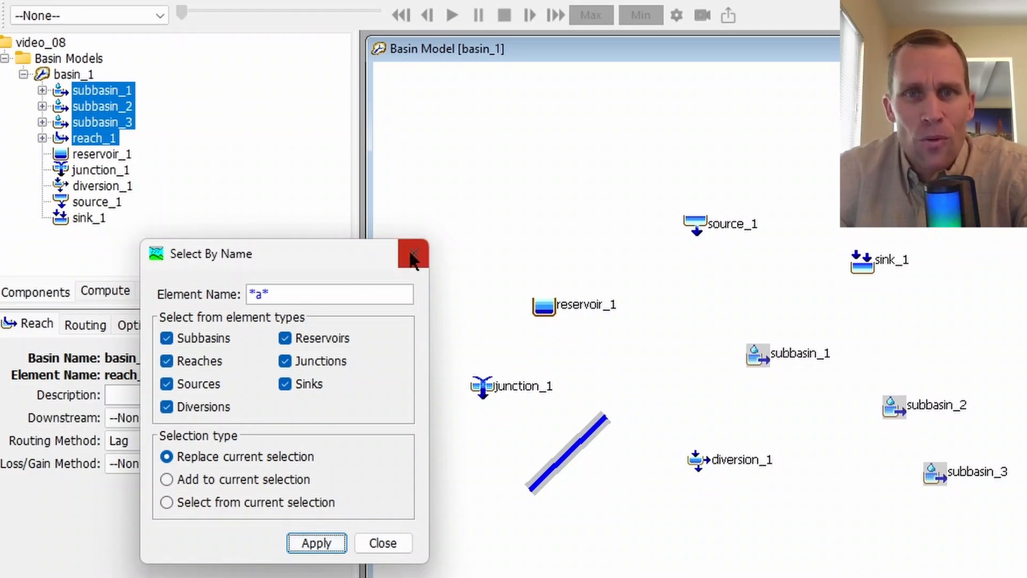
pyautogui.click(404, 253)
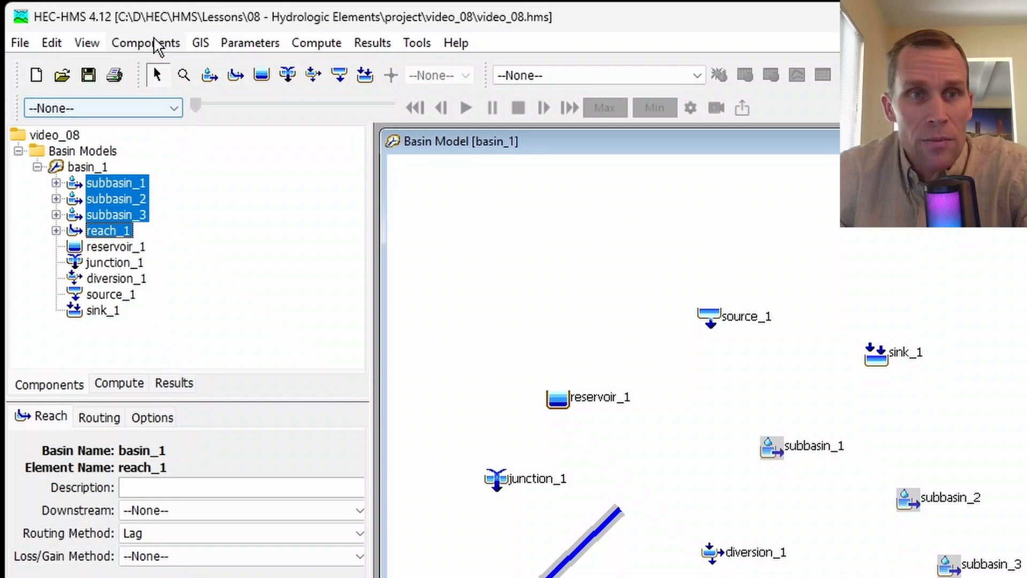
# - Open the Element Inventory of basin_1 for the selected elements and move its window below the element tree
pyautogui.click(156, 43)
pyautogui.moveTo(239, 48)
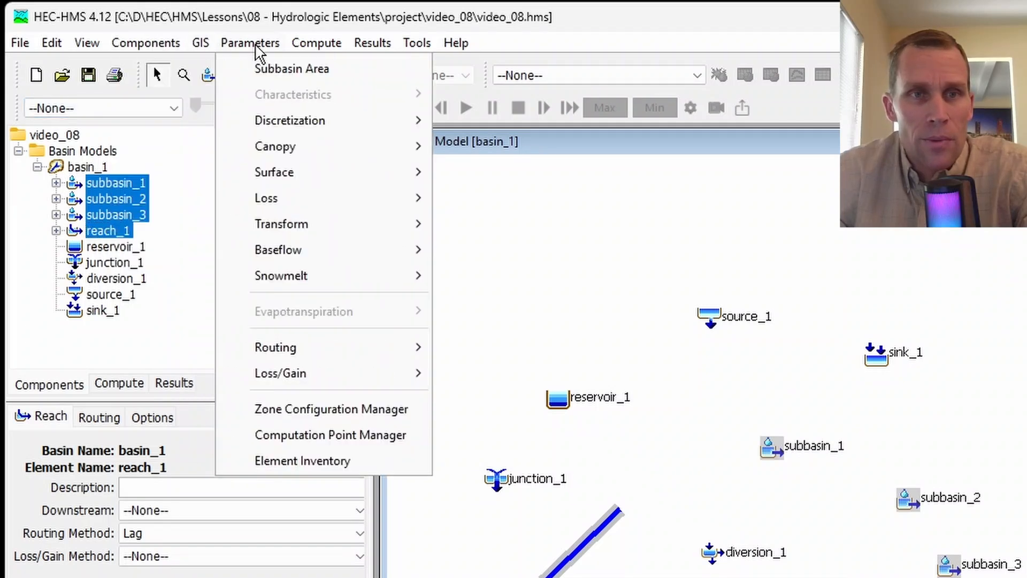
pyautogui.click(307, 463)
pyautogui.moveTo(224, 4); pyautogui.dragTo(327, 351)
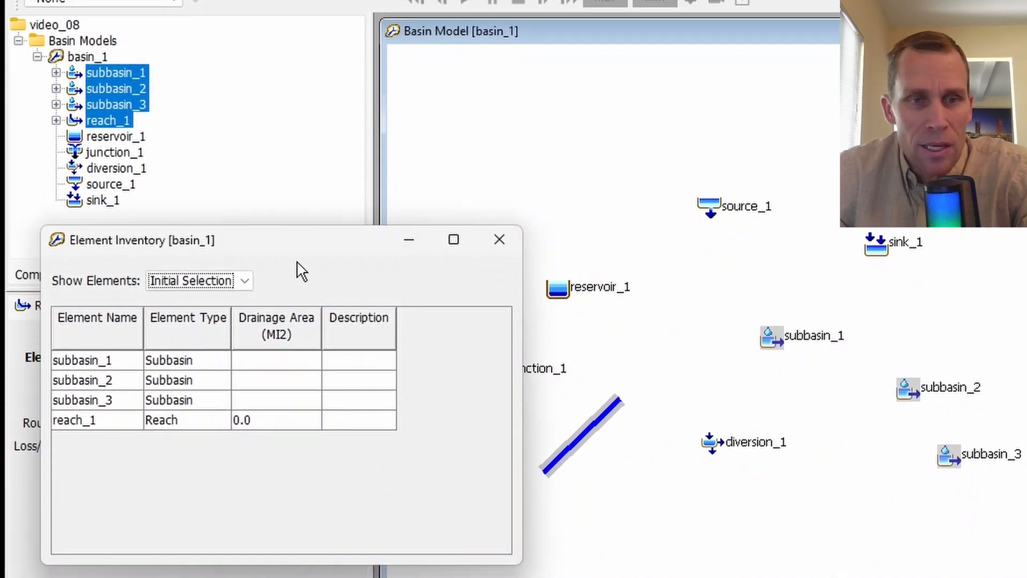
# - Compare the inventory of All Elements with that of the Initial Selection, and close the Element Inventory
pyautogui.click(245, 281)
pyautogui.click(221, 315)
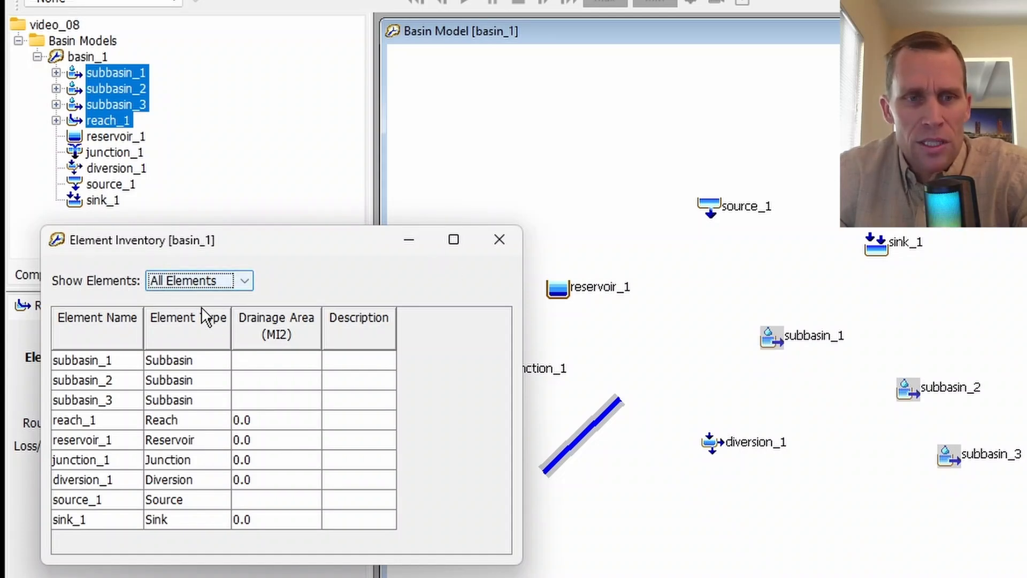
pyautogui.click(220, 282)
pyautogui.click(213, 300)
pyautogui.click(217, 281)
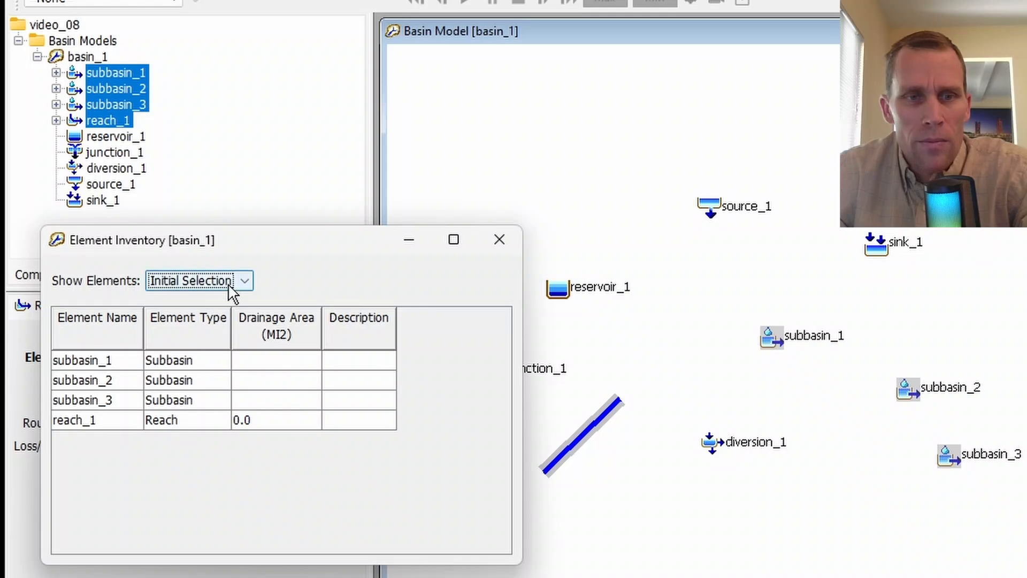
pyautogui.click(219, 316)
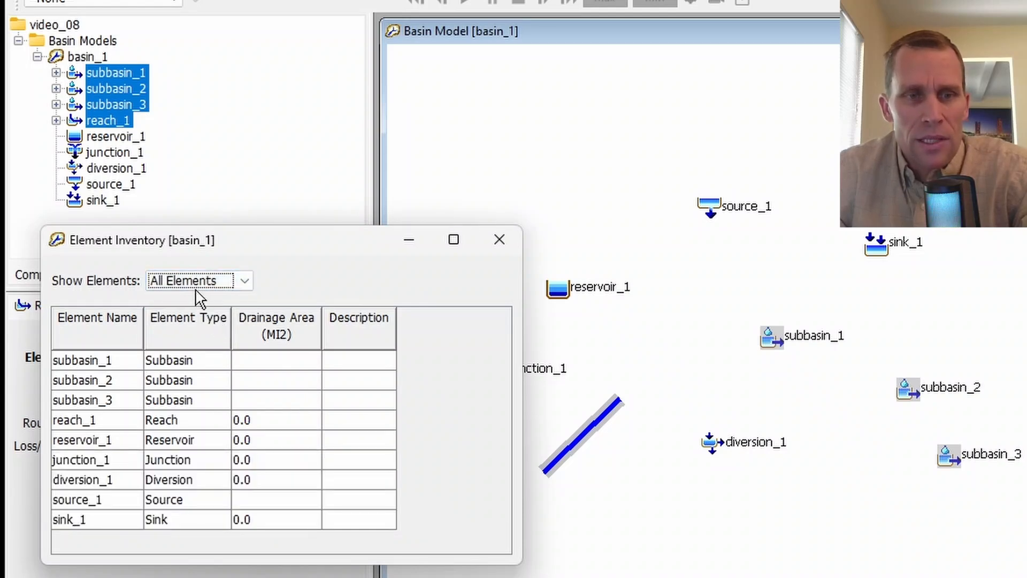
pyautogui.click(499, 254)
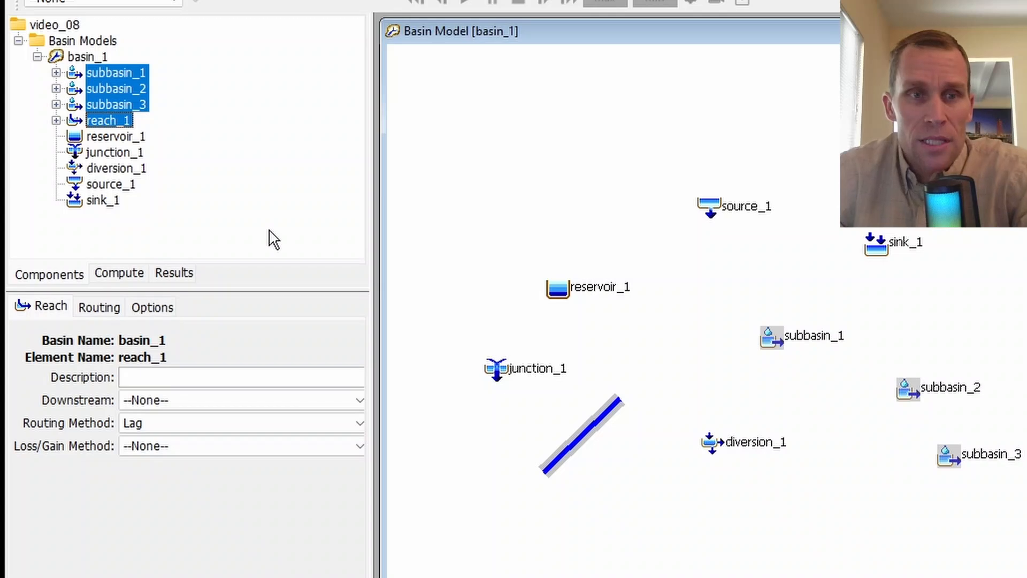
# - Examine the options of reach_1 and the loss and options settings of subbasin_1, enlarging the component editor
pyautogui.click(157, 307)
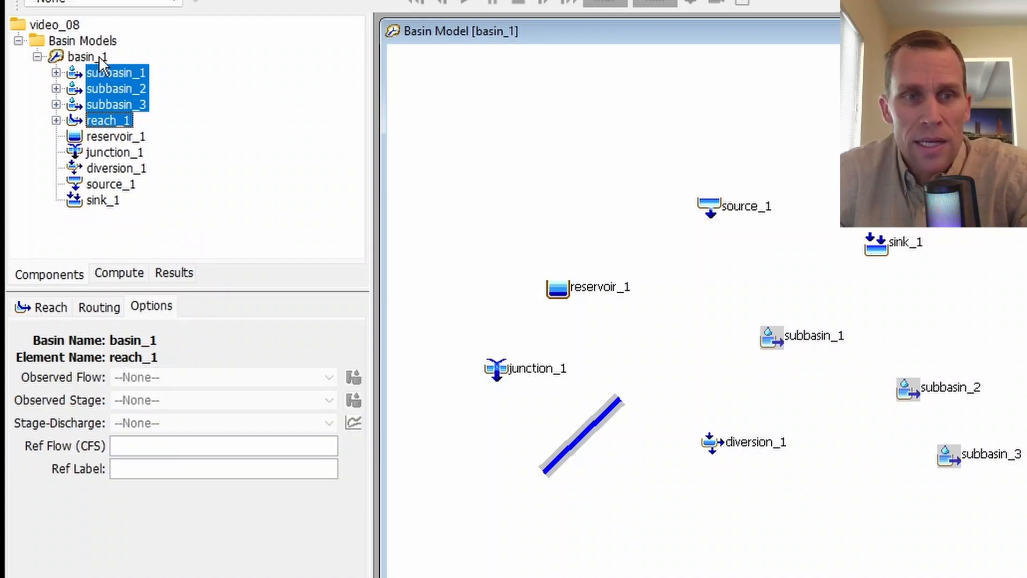
pyautogui.click(113, 77)
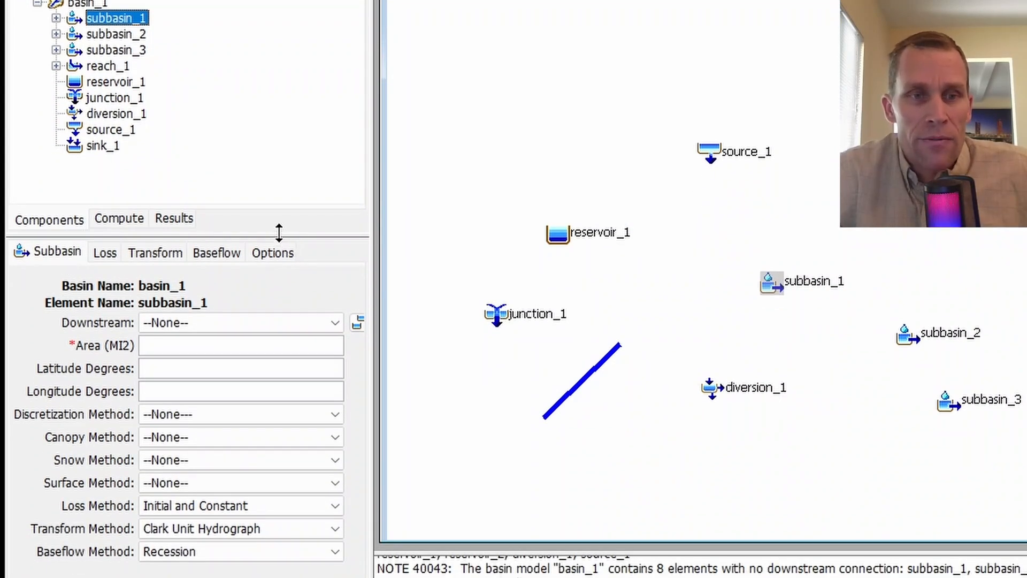
pyautogui.moveTo(278, 233); pyautogui.dragTo(278, 207)
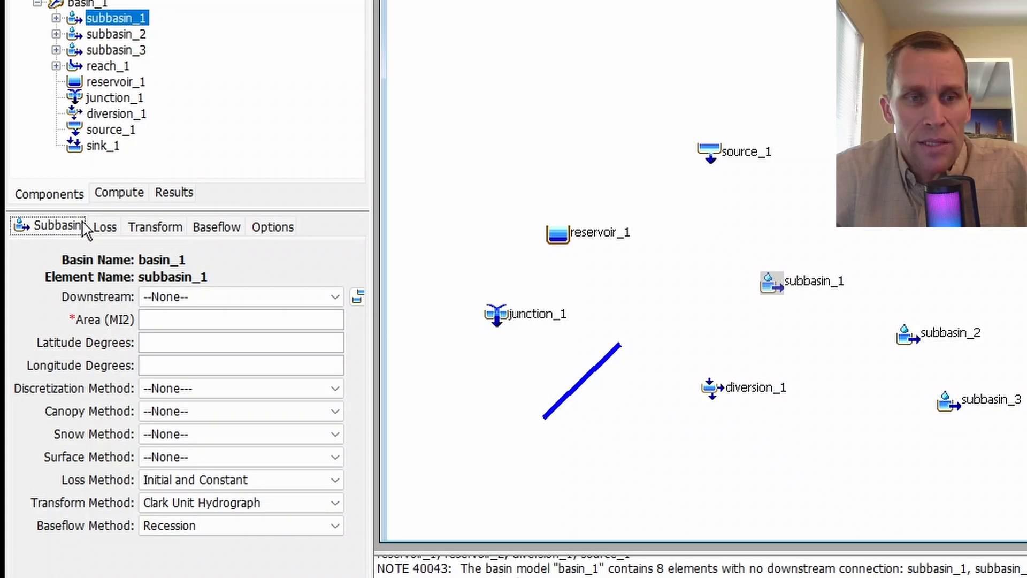
pyautogui.click(105, 227)
pyautogui.click(273, 231)
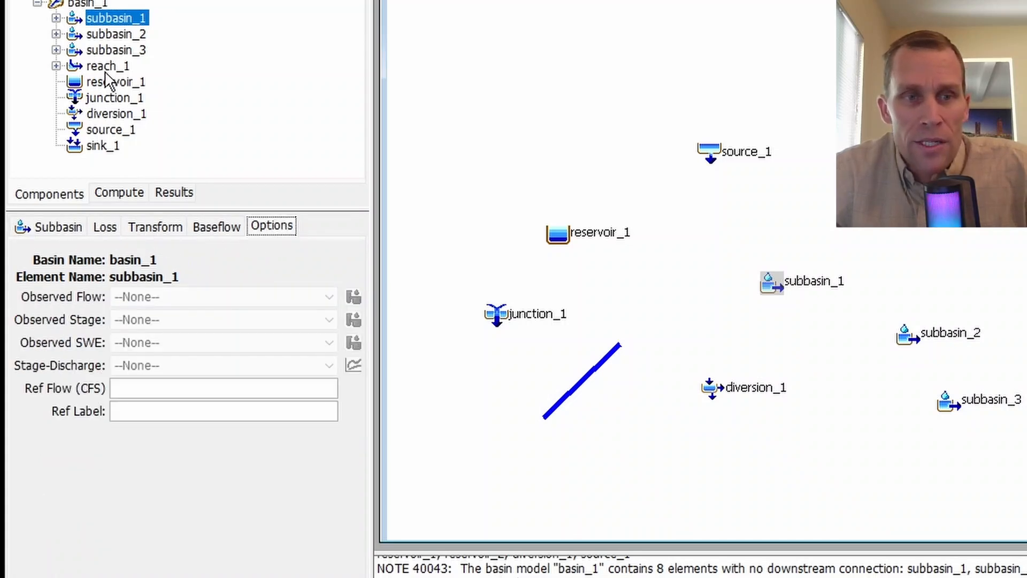
# - Examine the main settings and options of reach_1 and reservoir_1
pyautogui.click(113, 65)
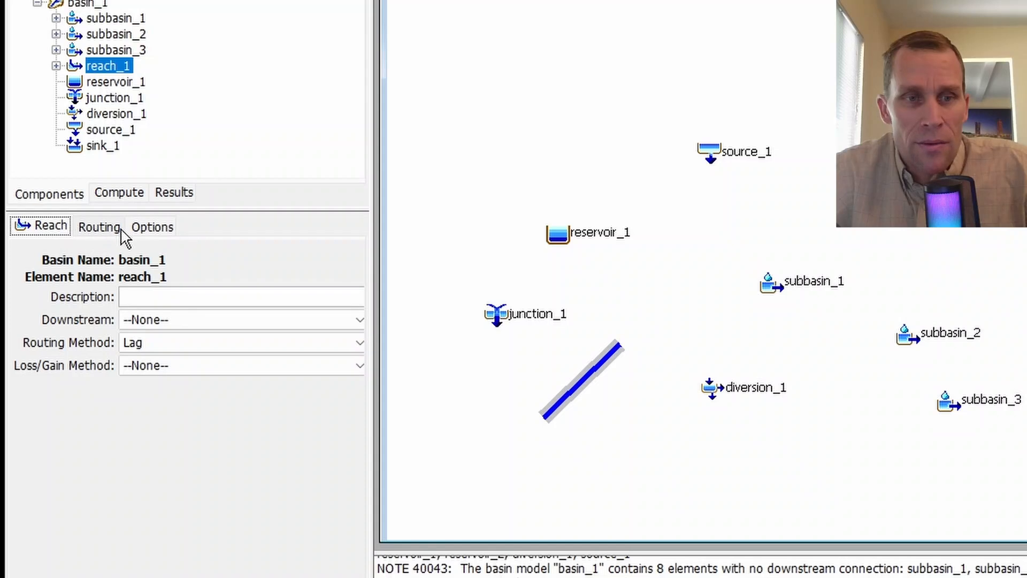
pyautogui.click(152, 227)
pyautogui.click(99, 83)
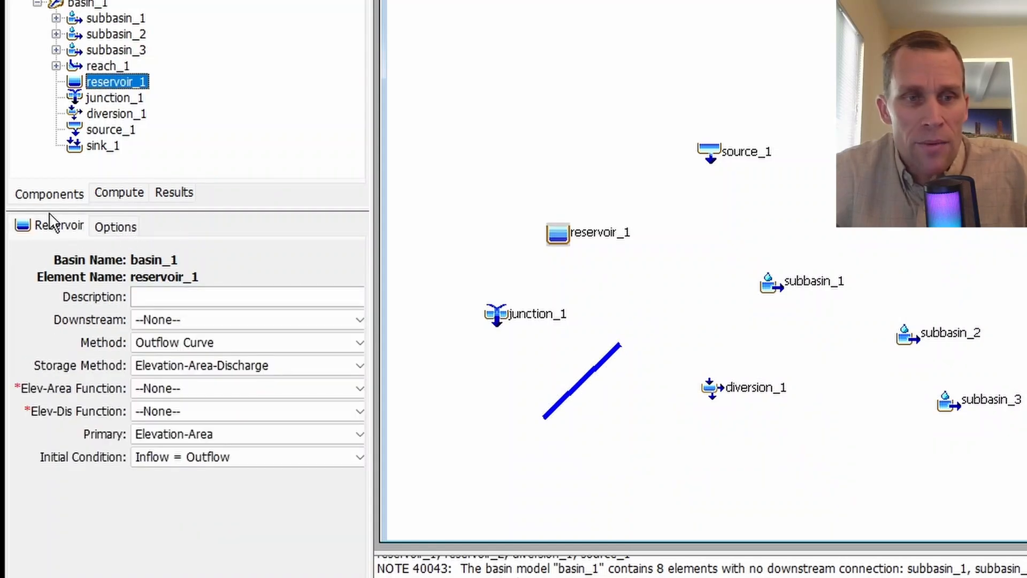
pyautogui.click(55, 226)
pyautogui.click(117, 229)
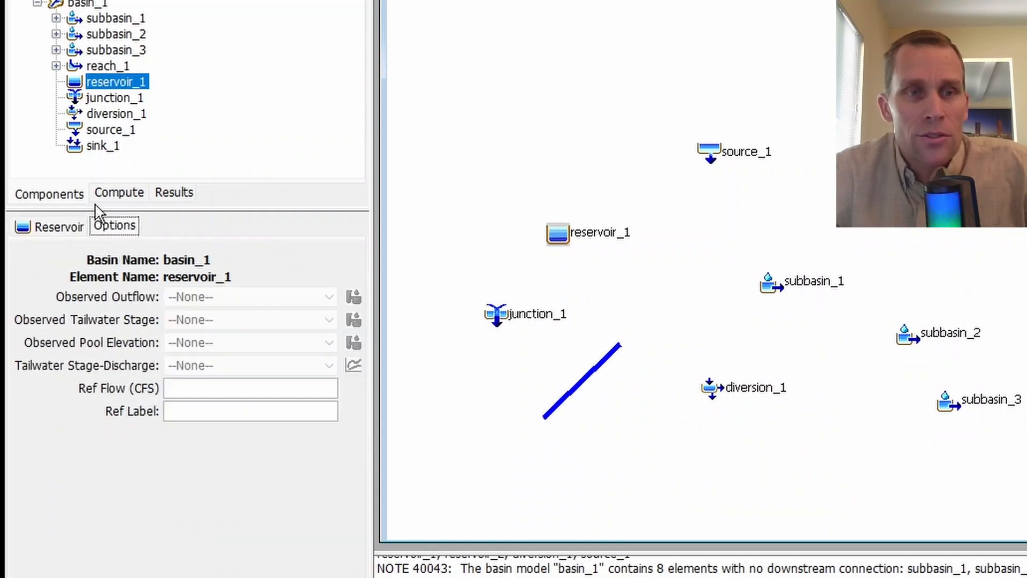
# - Review the main settings and options of subbasin_2, including its loss, transform and baseflow methods
pyautogui.click(107, 35)
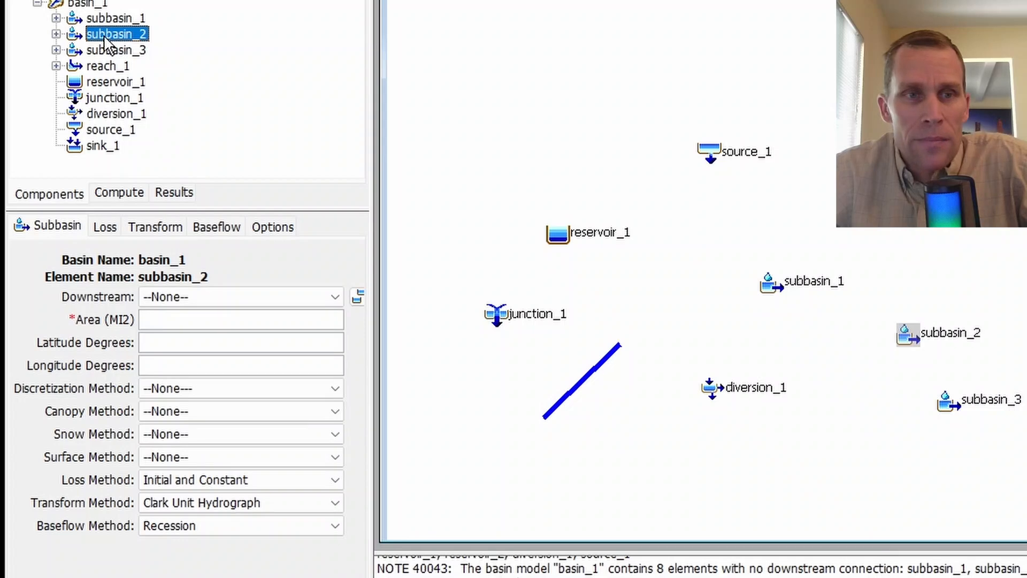
pyautogui.click(55, 228)
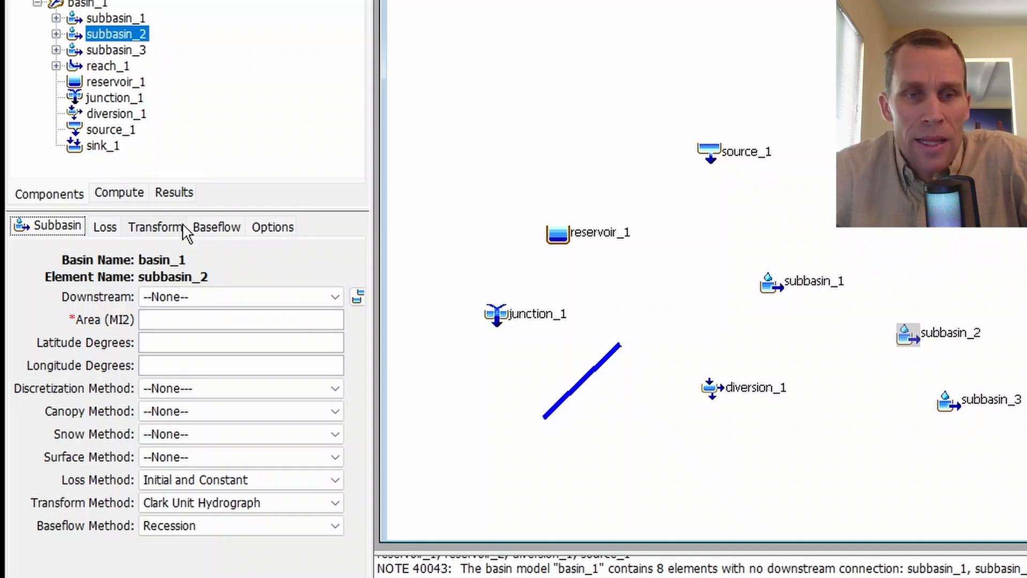
pyautogui.click(270, 236)
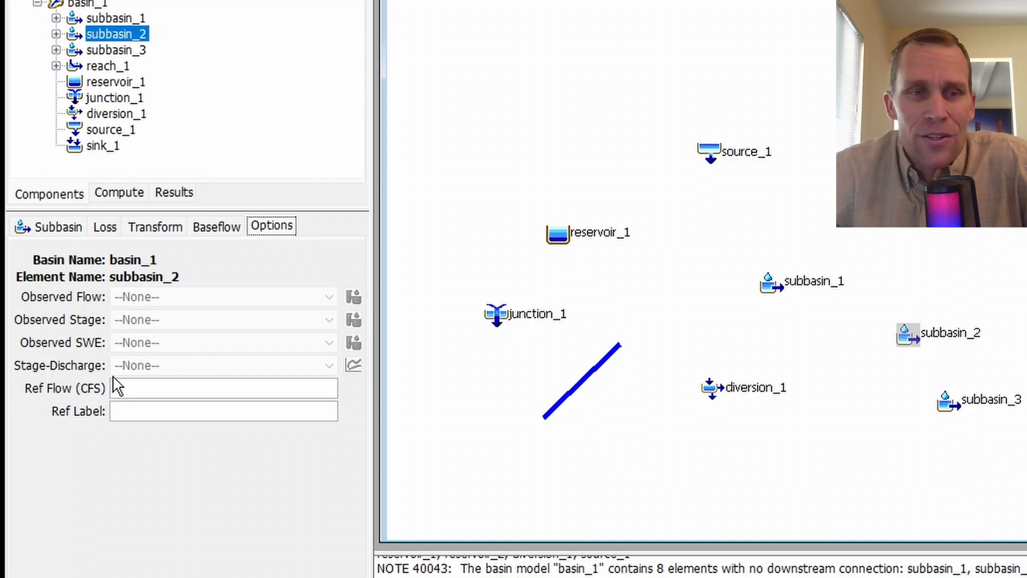
pyautogui.click(60, 229)
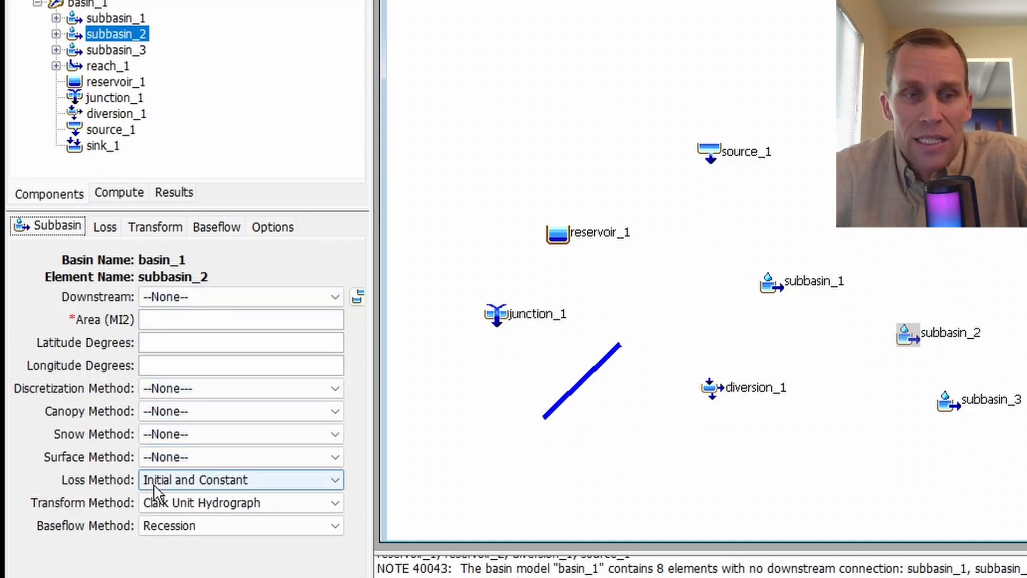
# - Review the observed-data options of subbasin_1 and reach_1, and display the settings of reservoir_1
pyautogui.click(106, 64)
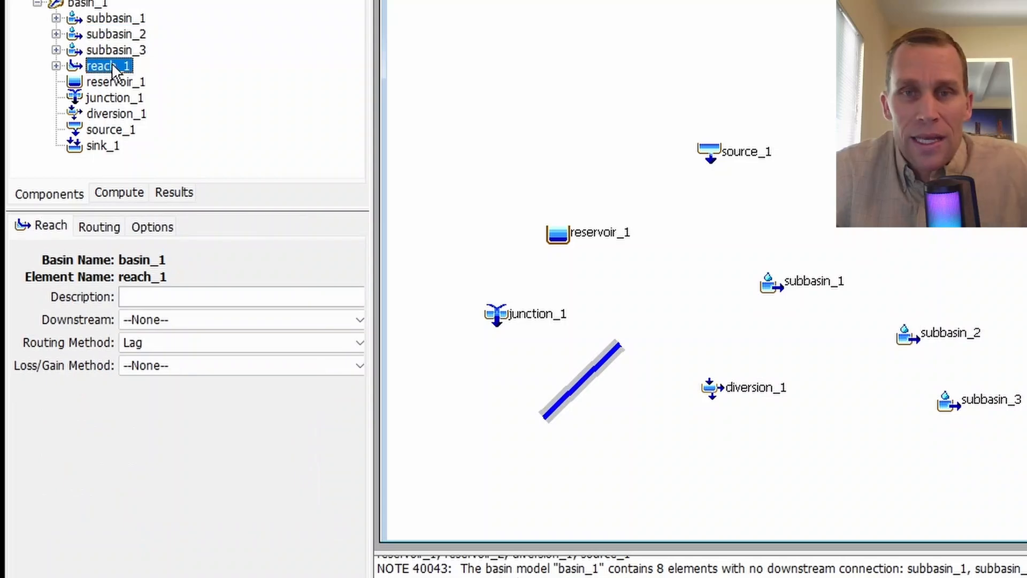
pyautogui.click(113, 20)
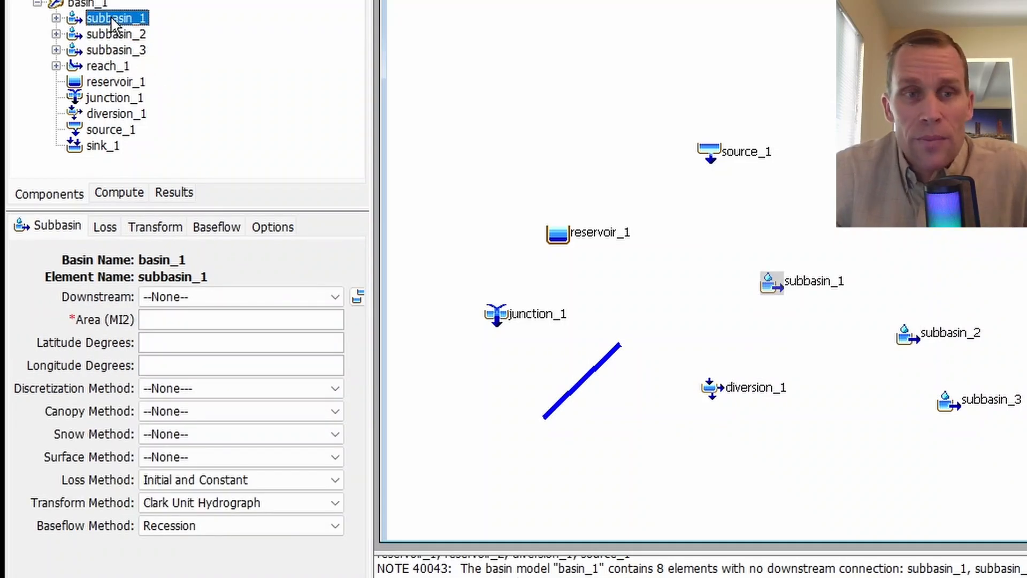
pyautogui.click(270, 230)
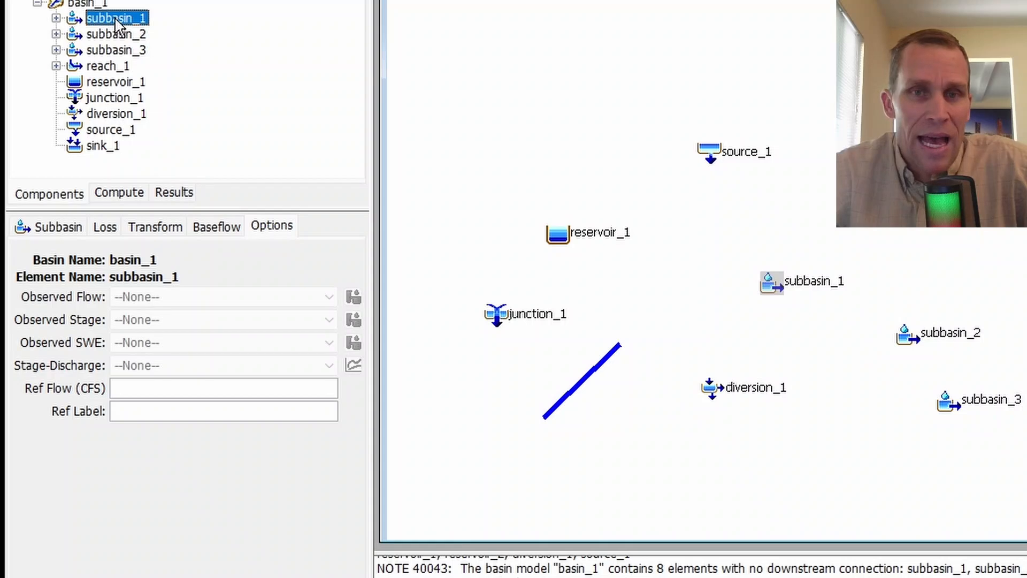
pyautogui.click(107, 65)
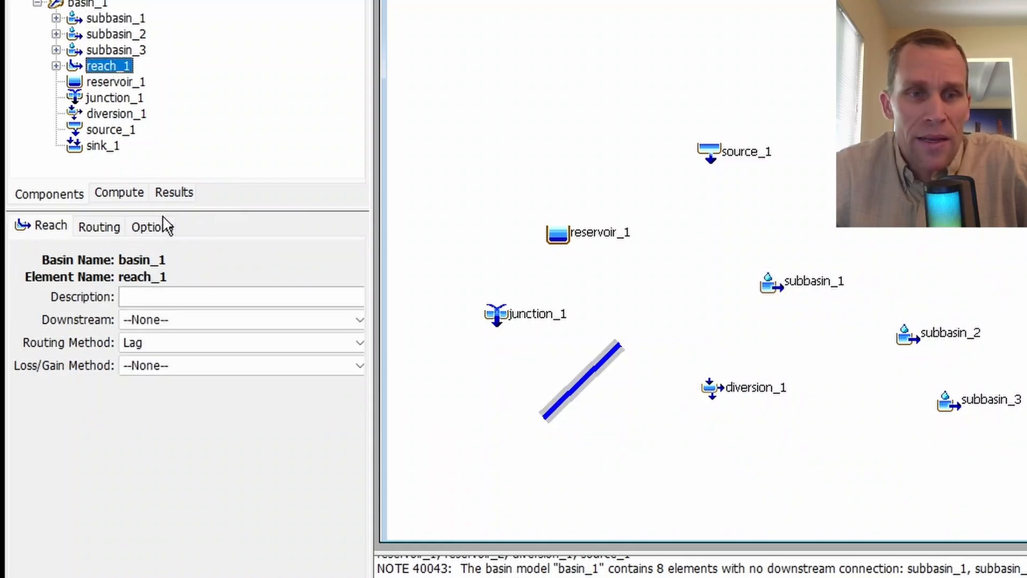
pyautogui.click(155, 226)
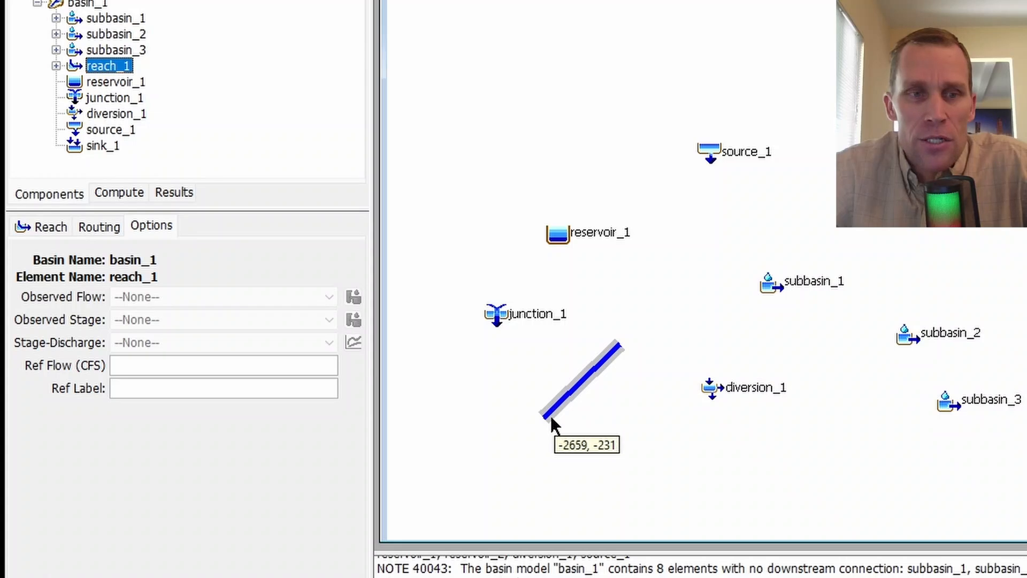
pyautogui.click(104, 84)
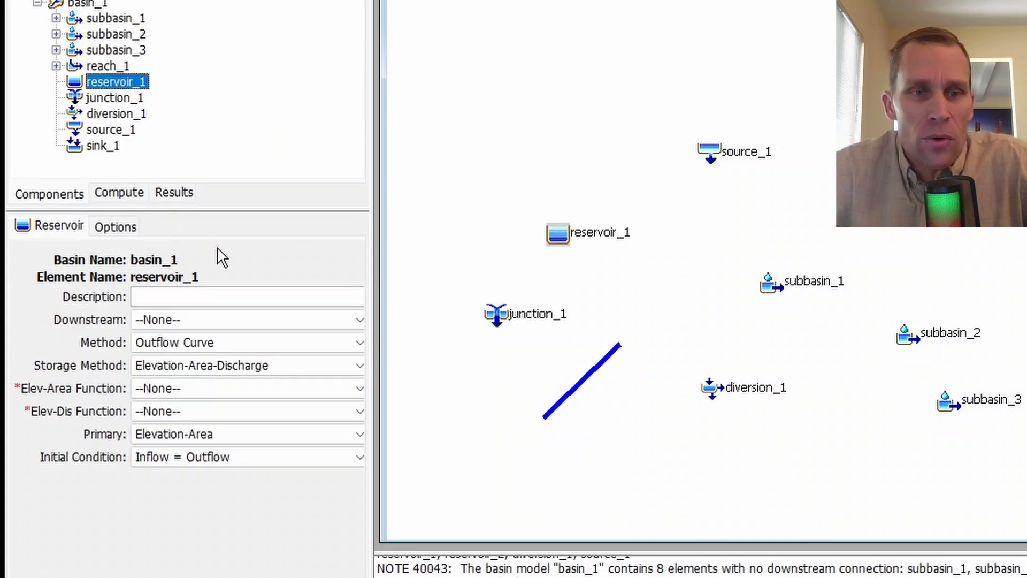
# - Review the observed-data and reference options of reservoir_1, junction_1 and diversion_1, along with diversion_1's main settings
pyautogui.click(128, 233)
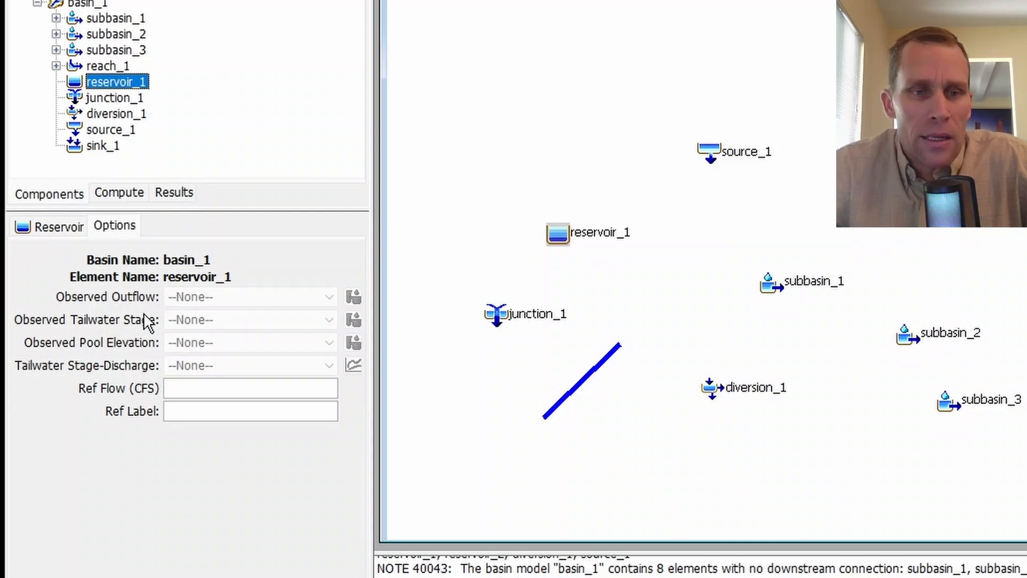
pyautogui.click(112, 99)
pyautogui.click(130, 230)
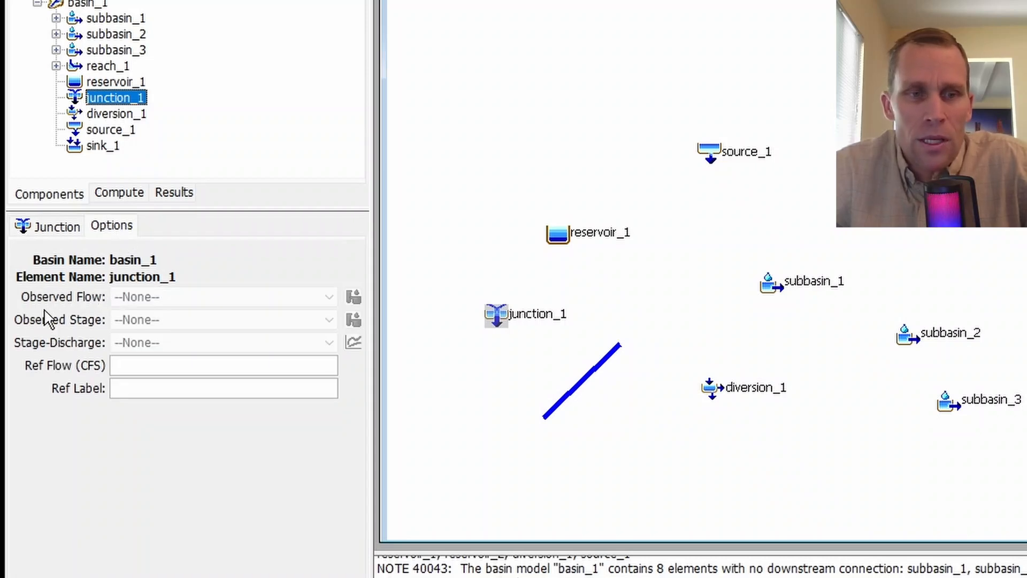
pyautogui.click(106, 112)
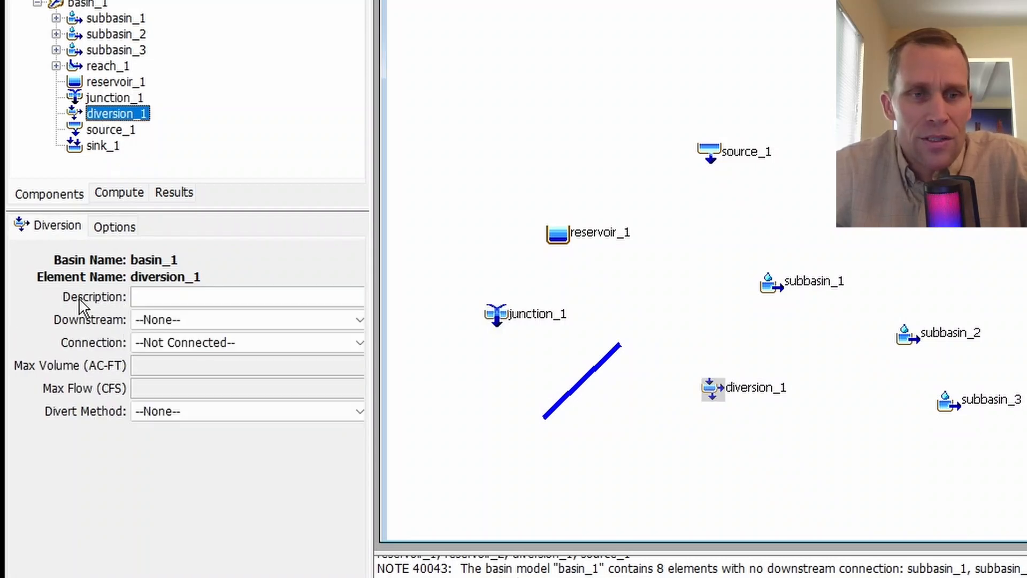
pyautogui.click(109, 231)
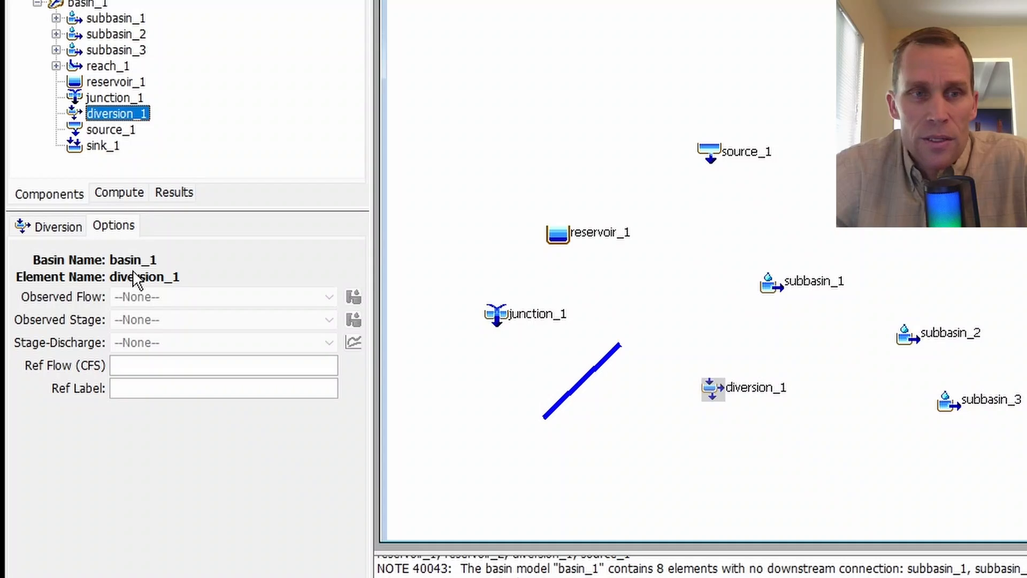
# - Compare the stage-discharge and reference flow options of junction_1 with those of subbasin_3
pyautogui.click(111, 98)
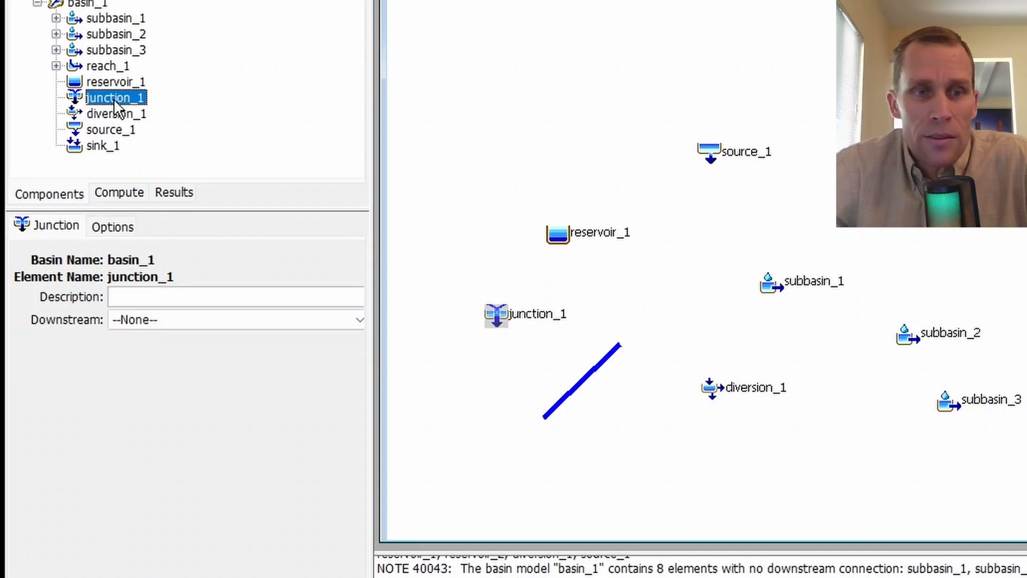
pyautogui.click(113, 227)
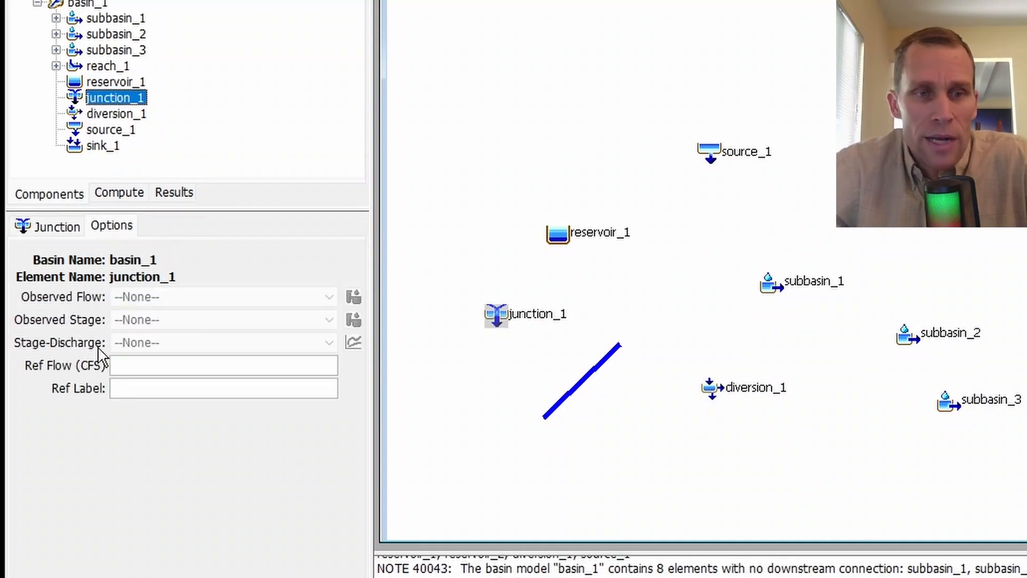
pyautogui.click(113, 50)
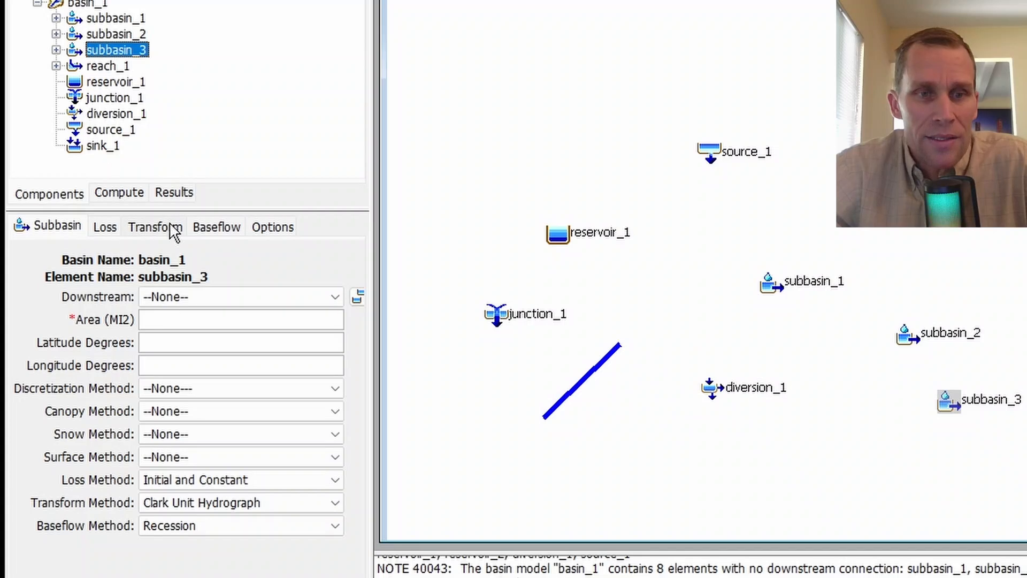
pyautogui.click(260, 229)
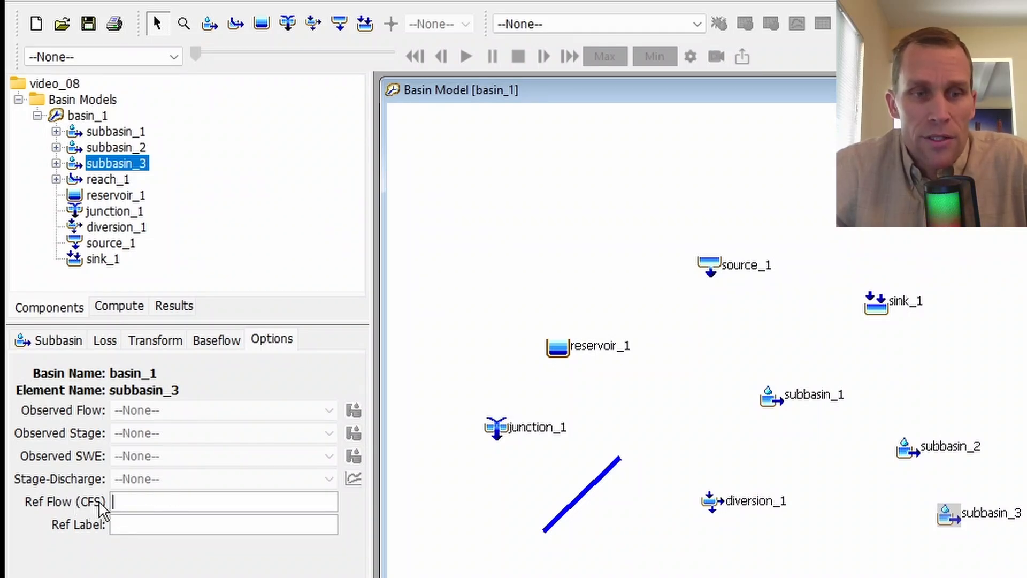
# - Set basin_1's unit system to Metric and check the reference flow and label options of subbasin_1
pyautogui.click(88, 117)
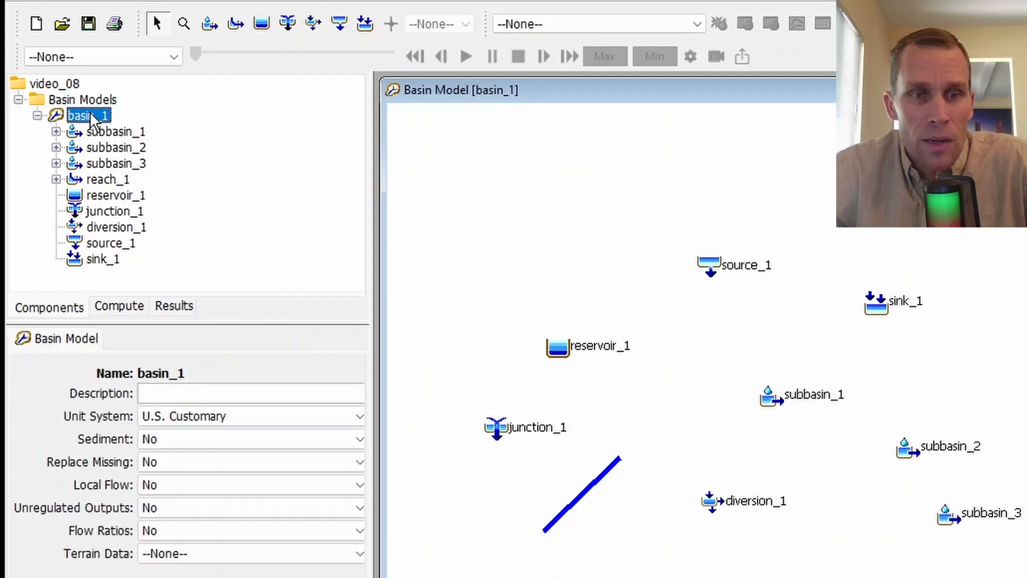
pyautogui.click(201, 420)
pyautogui.click(191, 433)
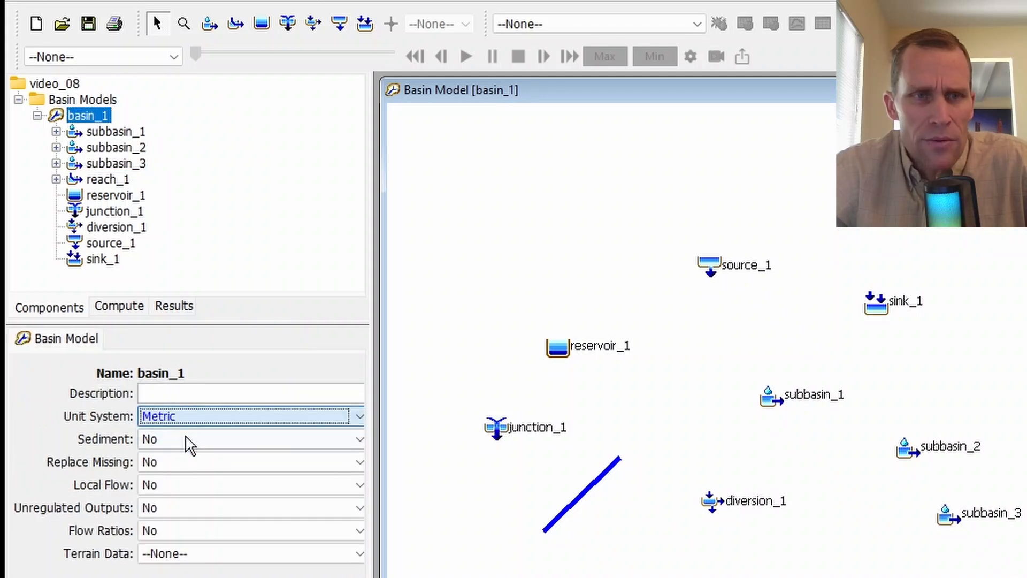
pyautogui.click(114, 132)
pyautogui.click(271, 340)
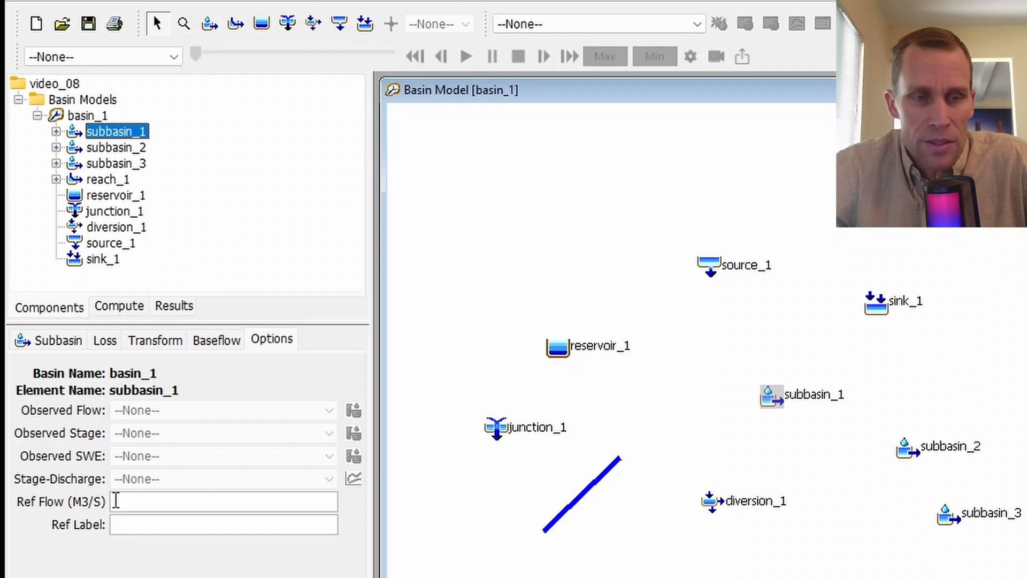
pyautogui.click(116, 501)
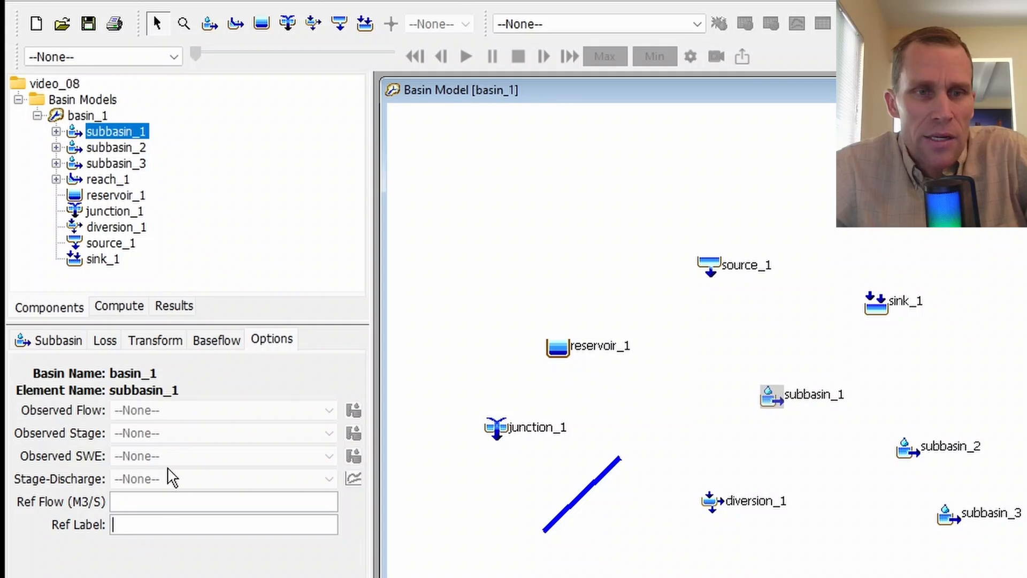
# - Set Flow Ratios to Yes for basin_1 and check the flow ratio option of subbasin_1
pyautogui.click(88, 117)
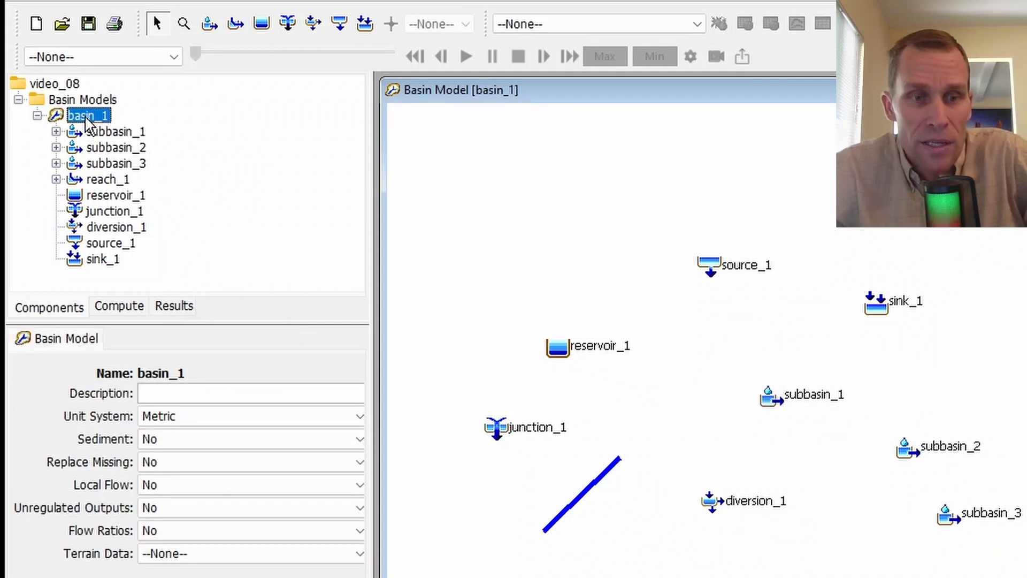
pyautogui.click(195, 531)
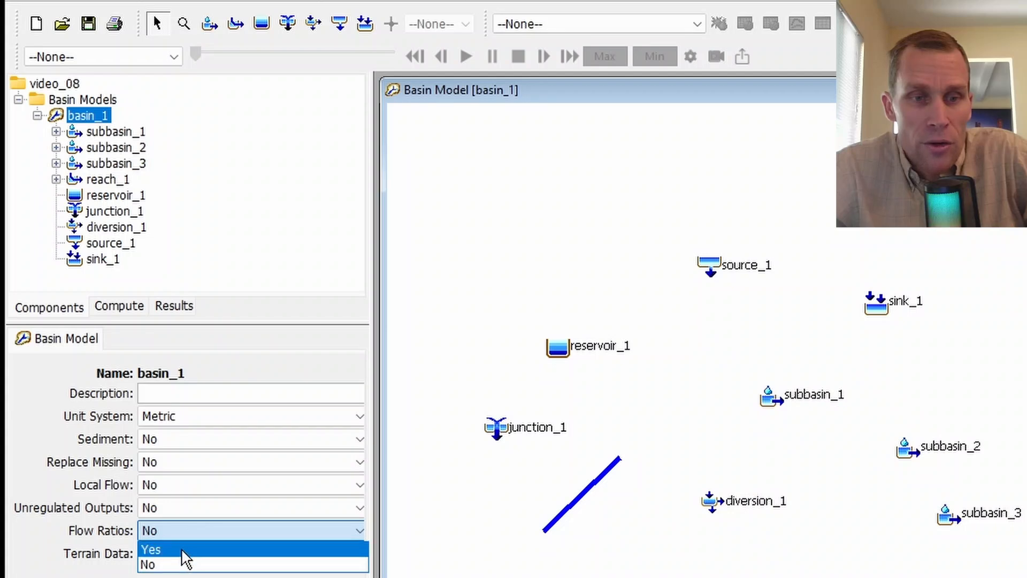
pyautogui.click(181, 547)
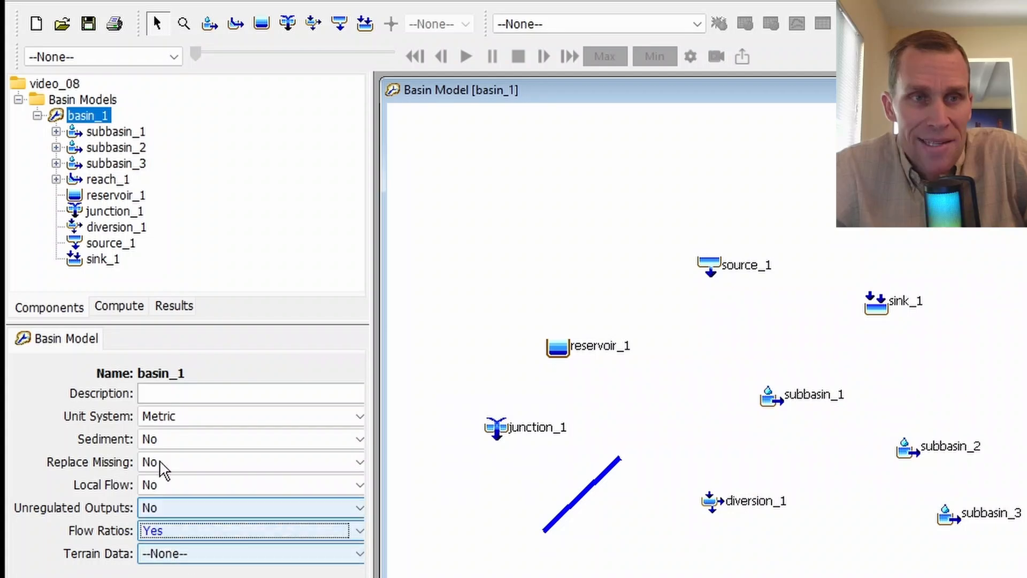
pyautogui.click(114, 131)
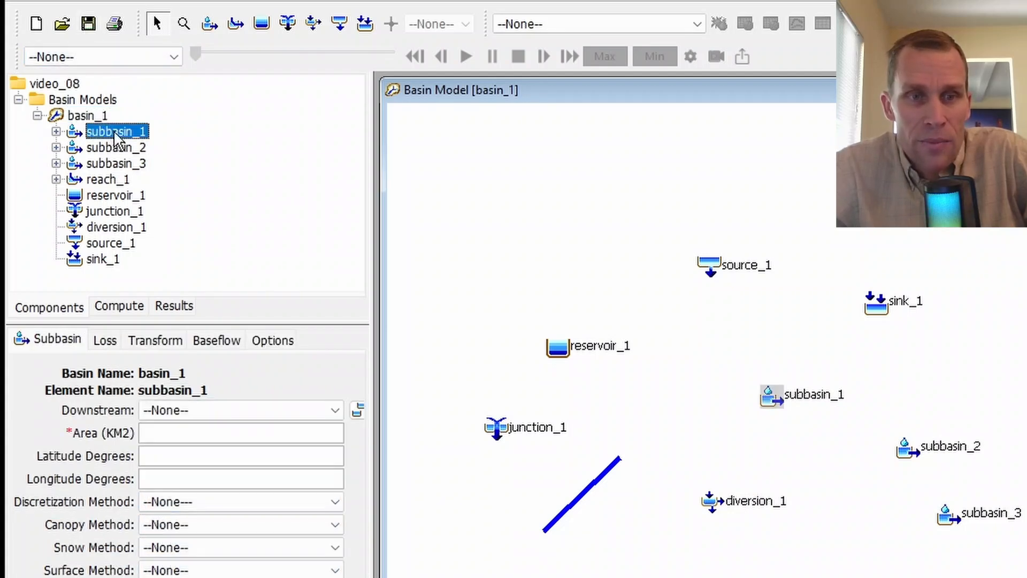
pyautogui.click(262, 341)
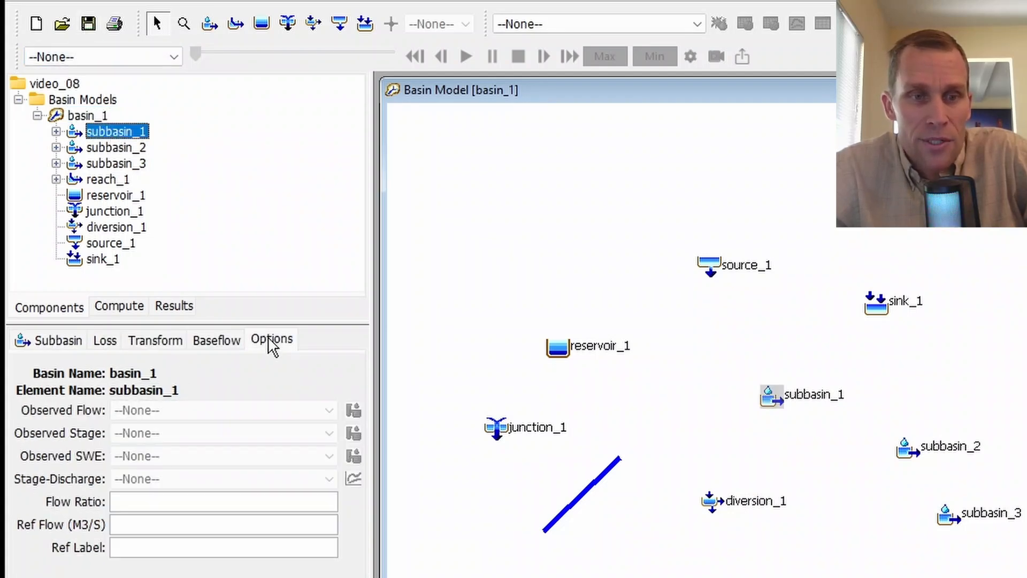
pyautogui.click(128, 503)
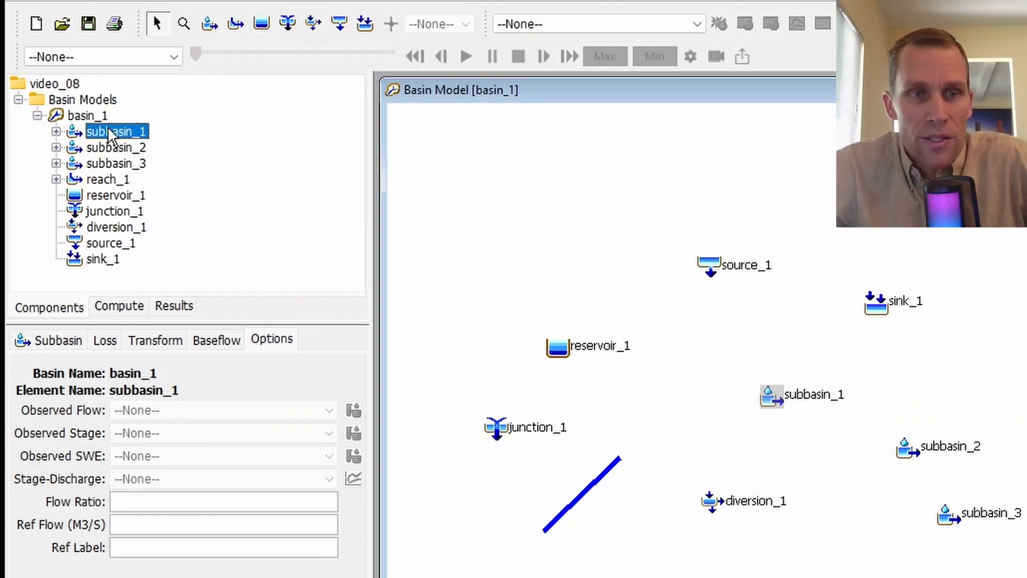
# - Examine the main settings and flow ratio option of source_1
pyautogui.click(109, 244)
pyautogui.click(174, 307)
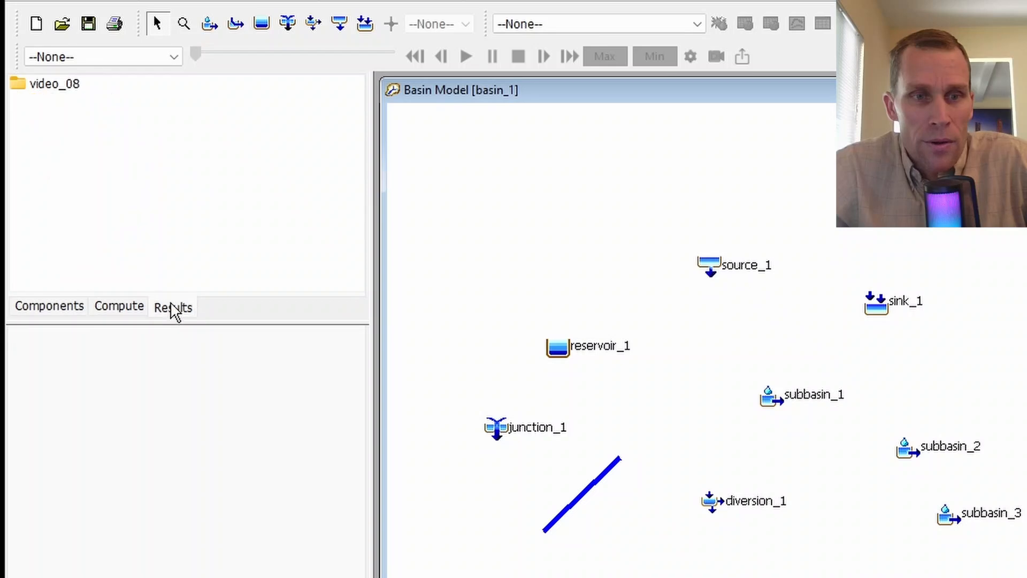
pyautogui.click(49, 86)
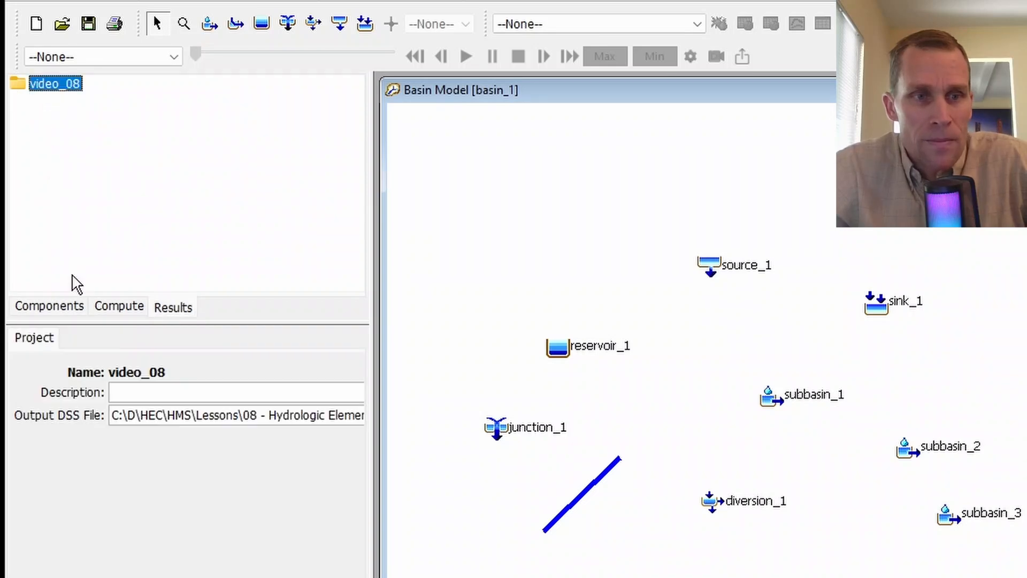
pyautogui.click(54, 308)
pyautogui.click(107, 243)
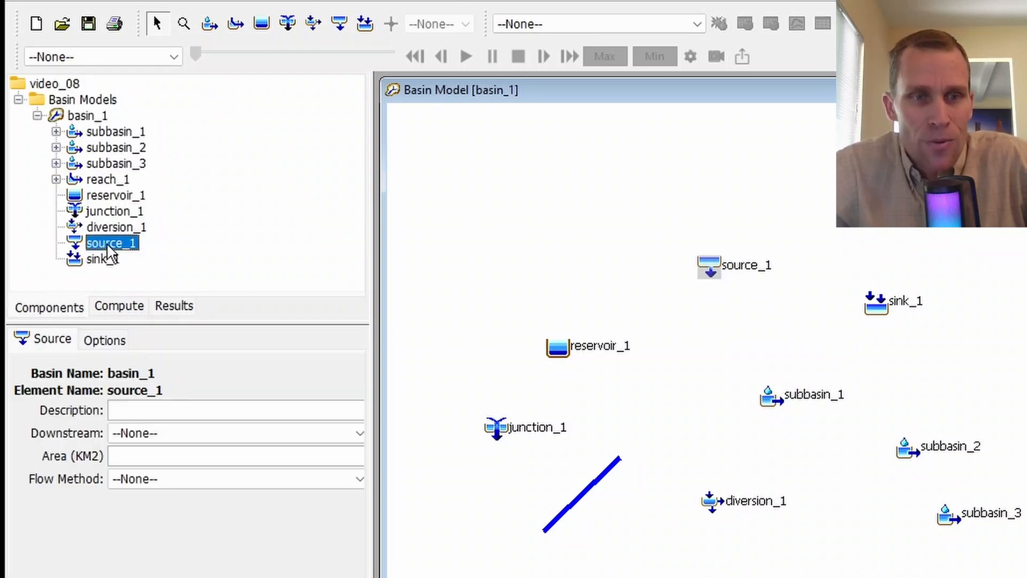
pyautogui.click(117, 341)
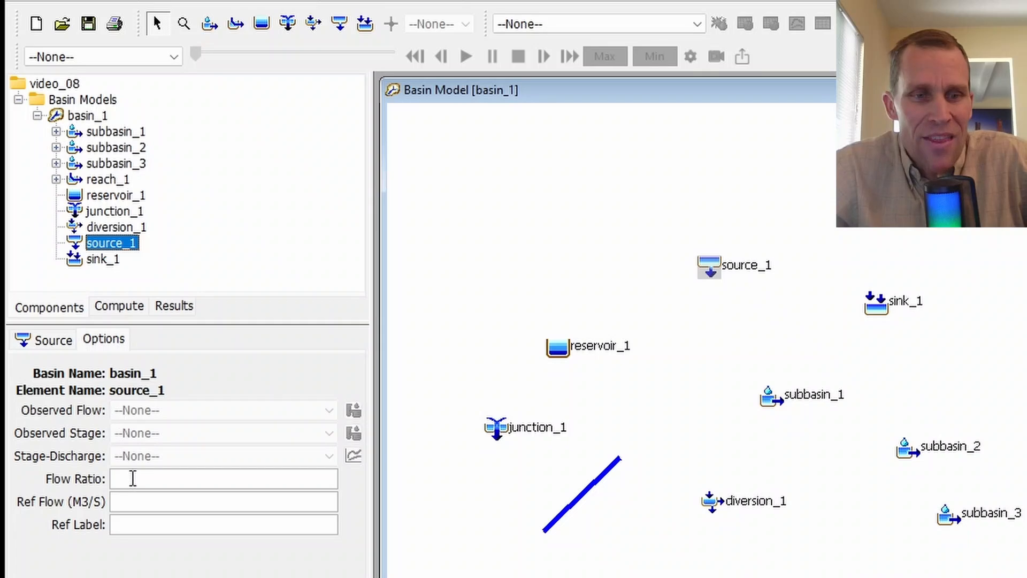